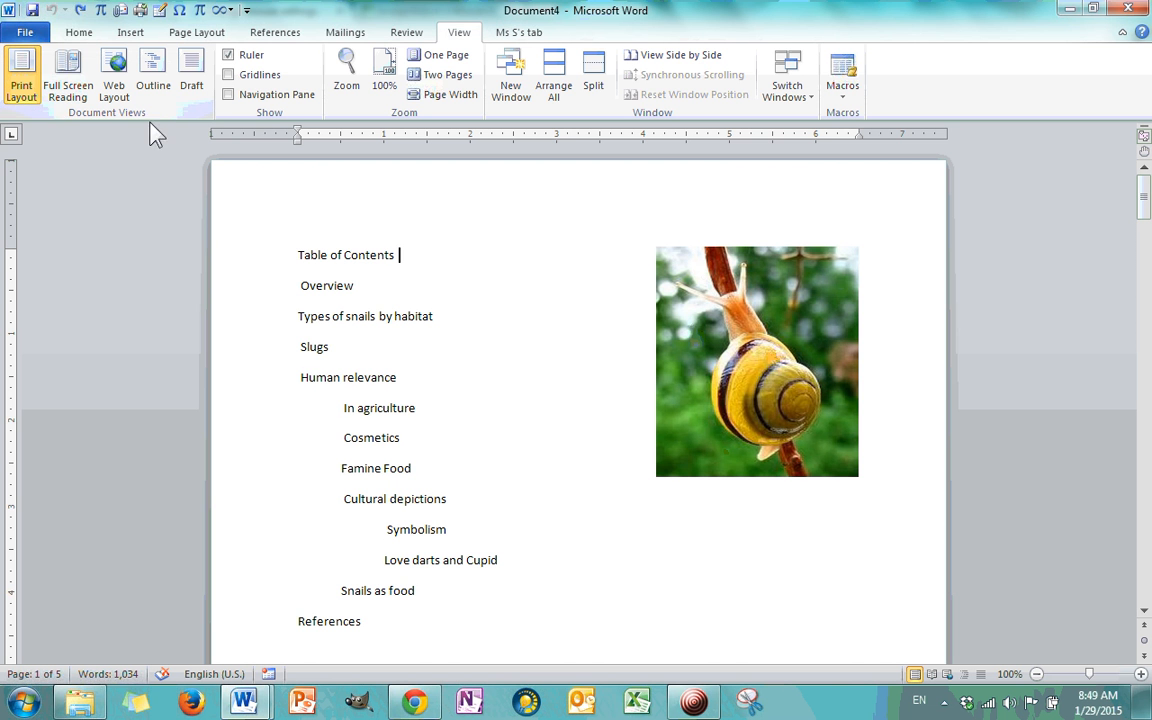
# - Open the snail document in Full Screen Reading view and browse back and forth through its screens
pyautogui.click(72, 92)
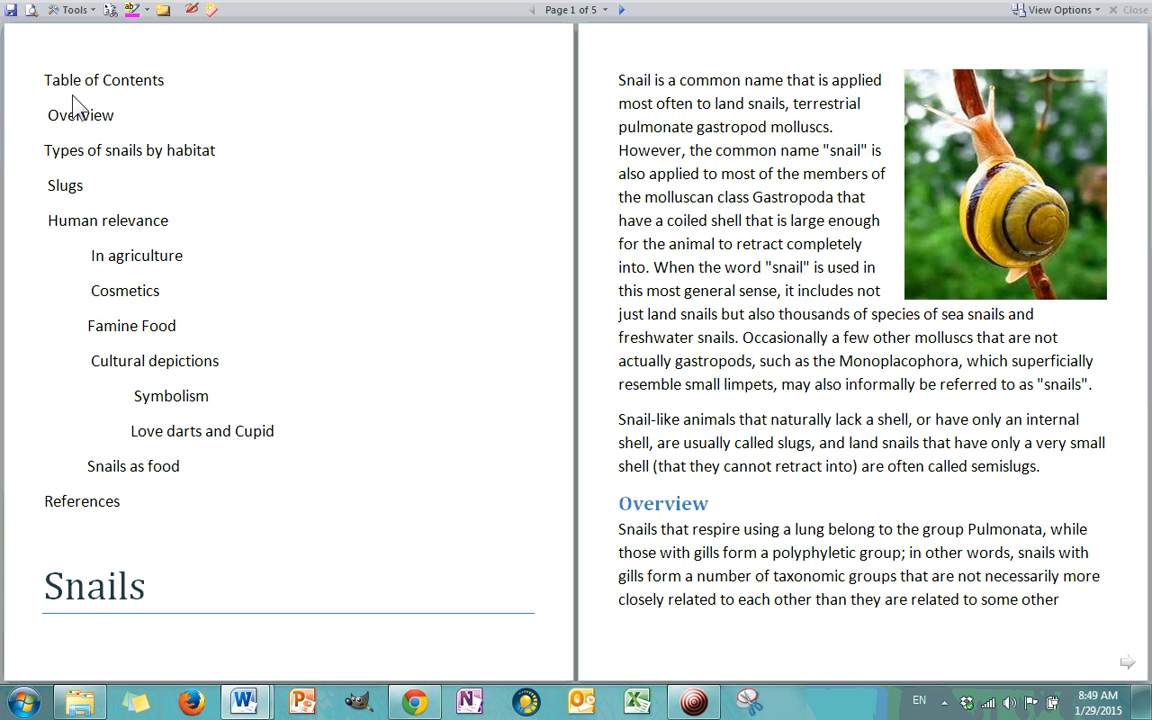
pyautogui.scroll(-3, 398, 285)
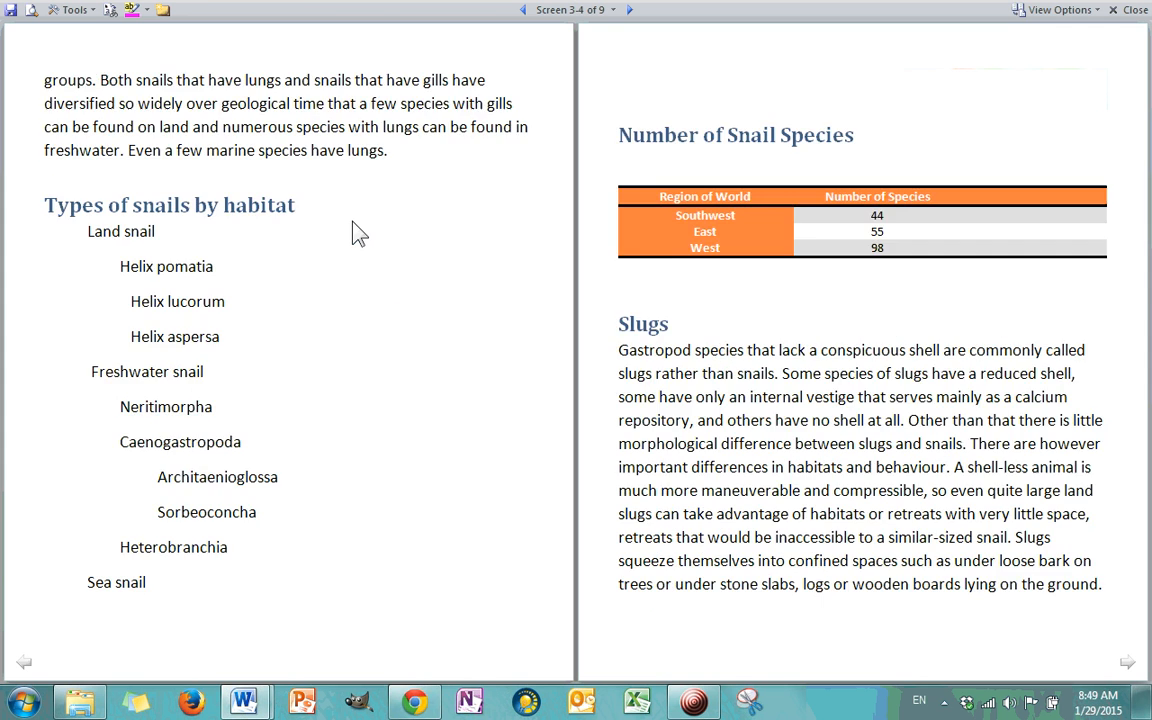
pyautogui.scroll(-1, 337, 226)
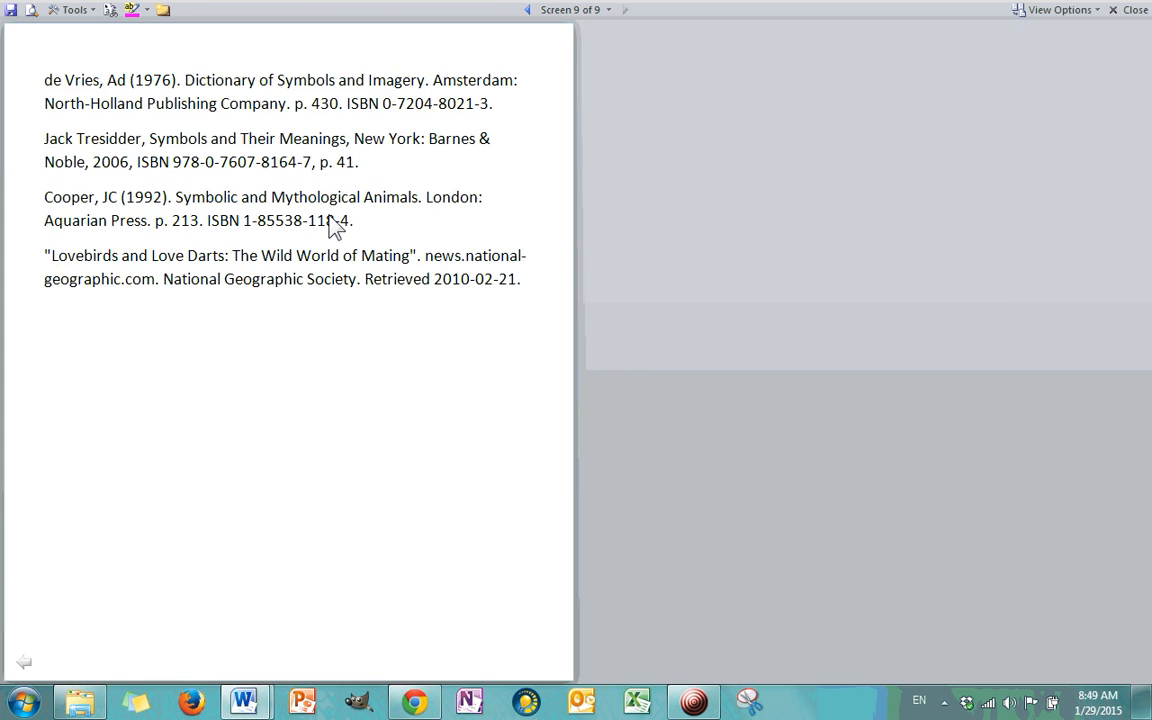
pyautogui.scroll(4, 330, 226)
pyautogui.scroll(-1, 336, 226)
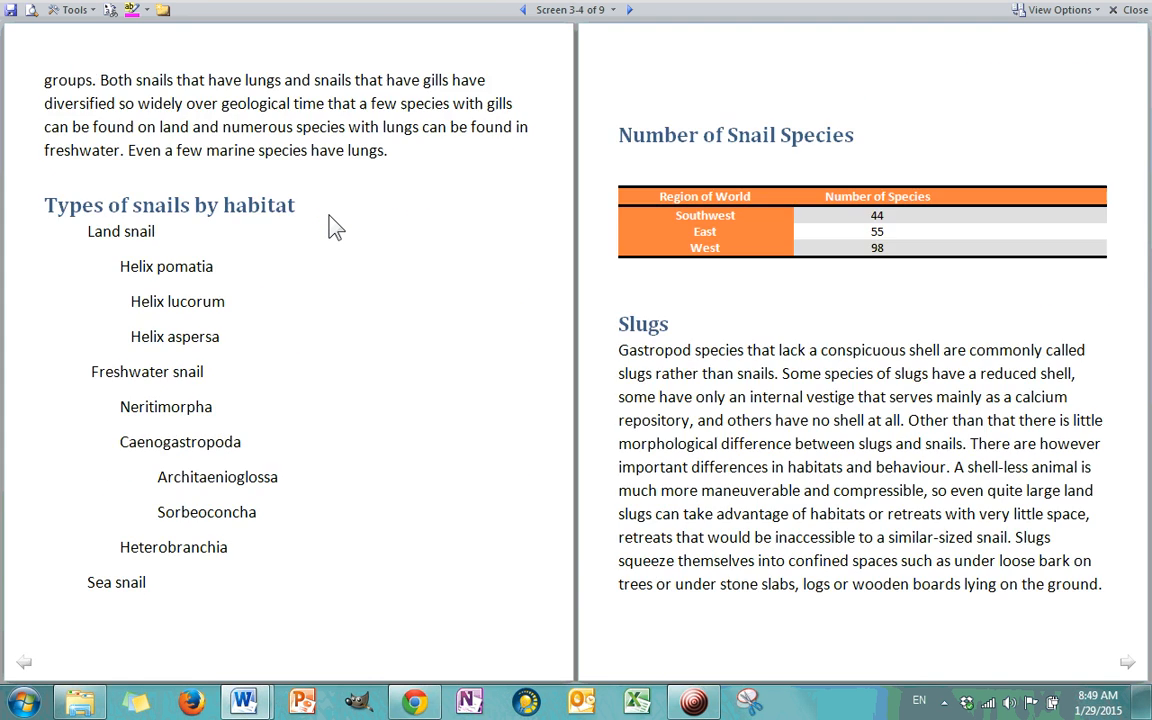
pyautogui.scroll(-2, 336, 226)
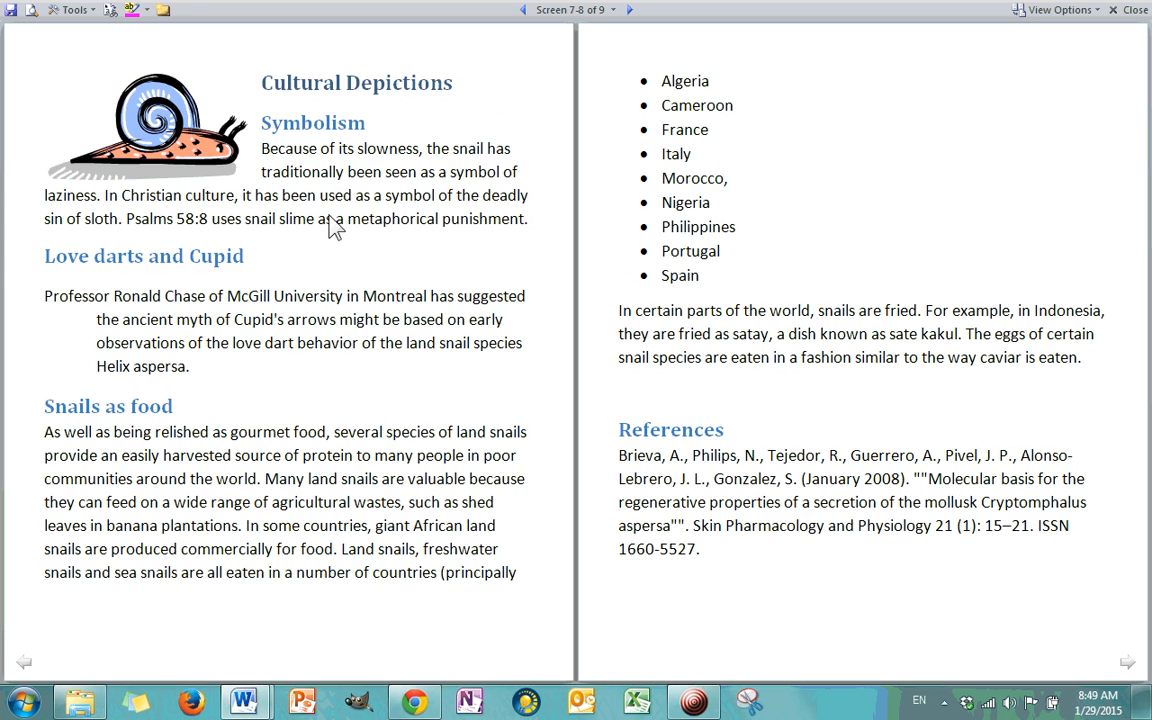
pyautogui.scroll(1, 336, 226)
pyautogui.scroll(2, 322, 216)
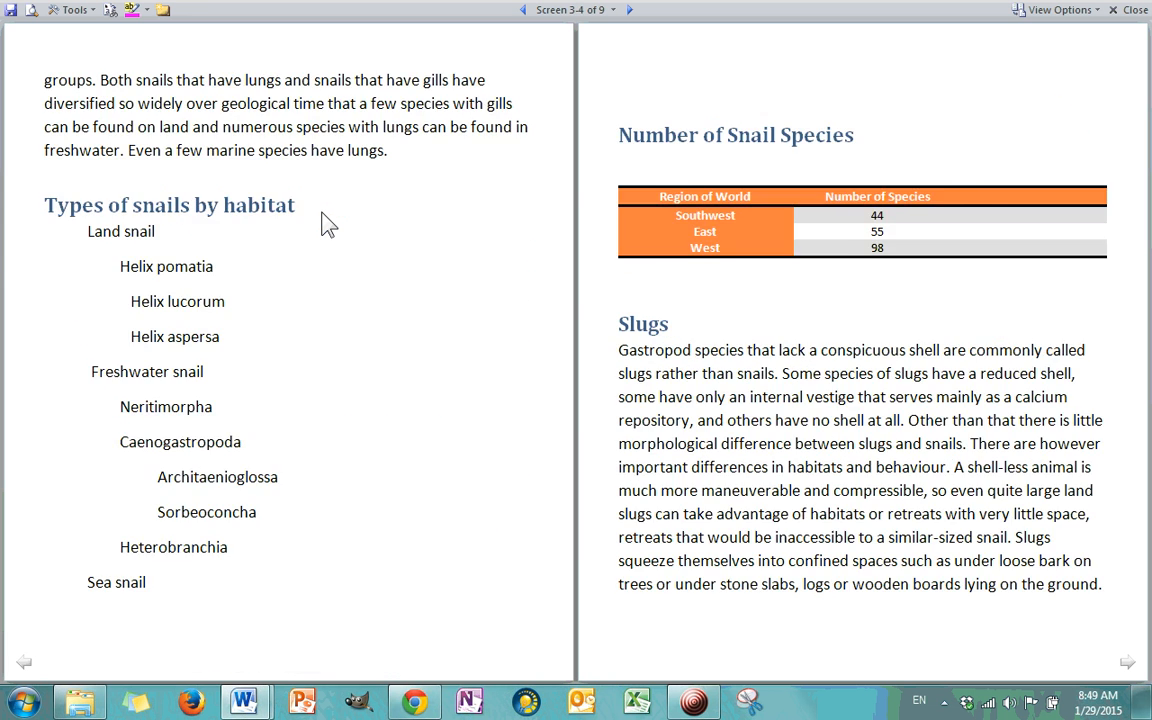
pyautogui.scroll(-1, 322, 216)
pyautogui.scroll(-1, 328, 224)
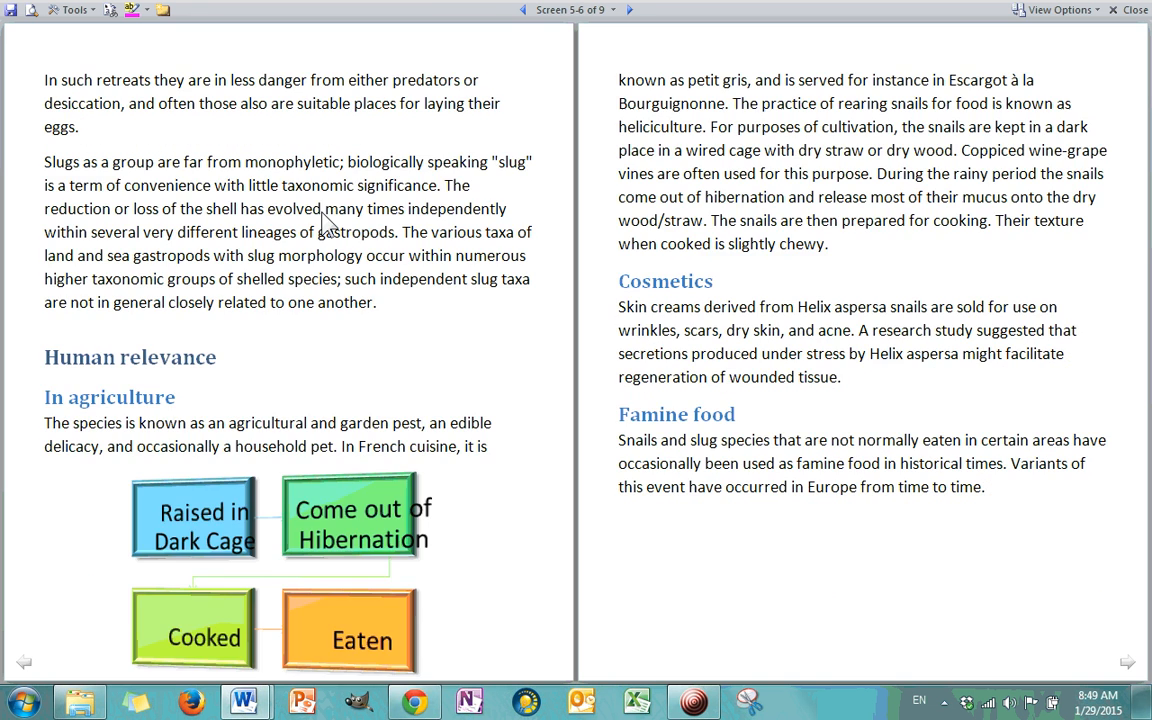
pyautogui.scroll(-2, 326, 223)
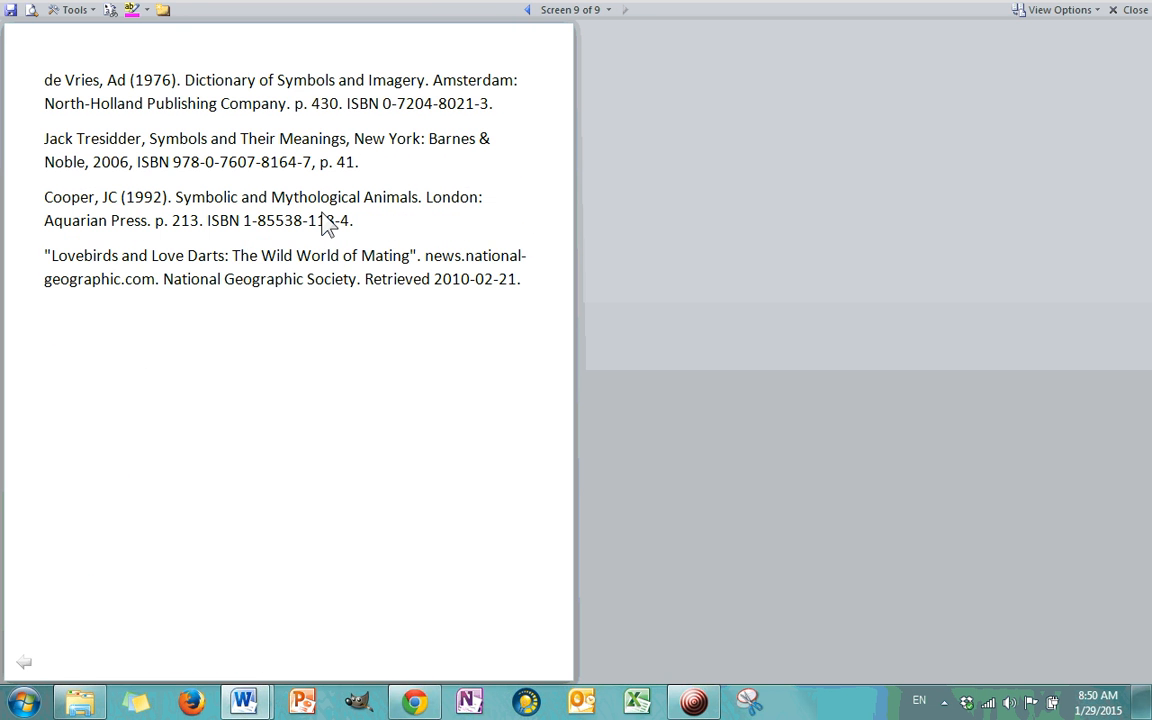
pyautogui.scroll(1, 320, 225)
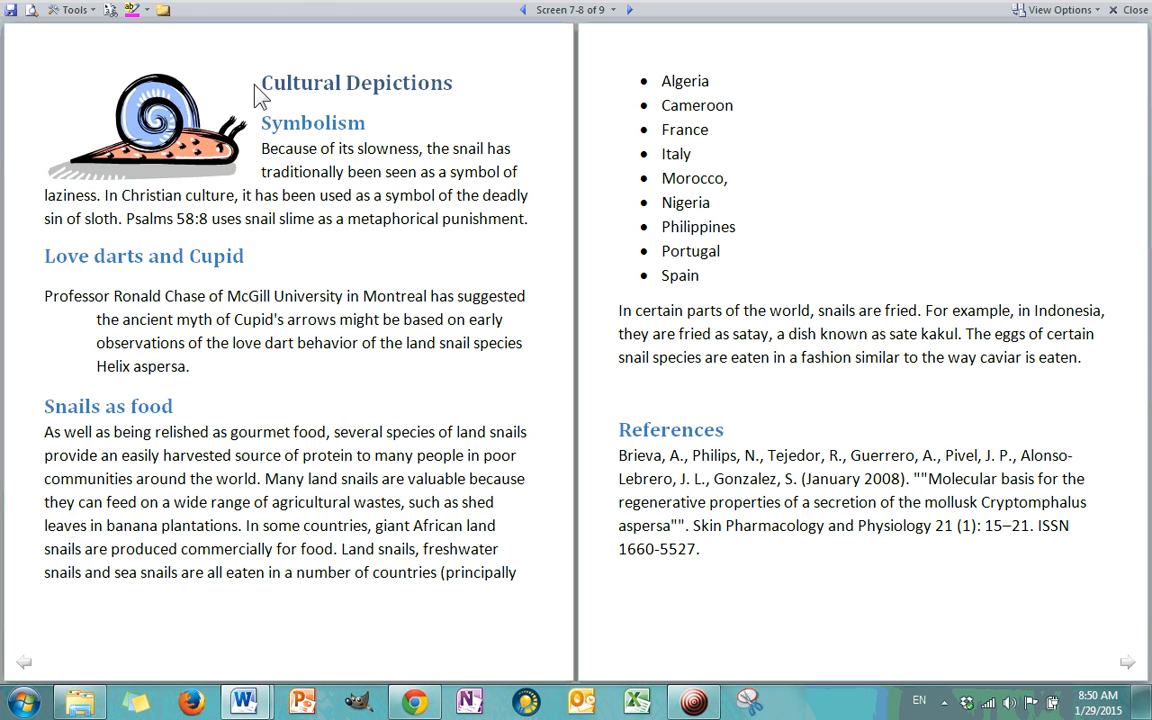
pyautogui.click(90, 12)
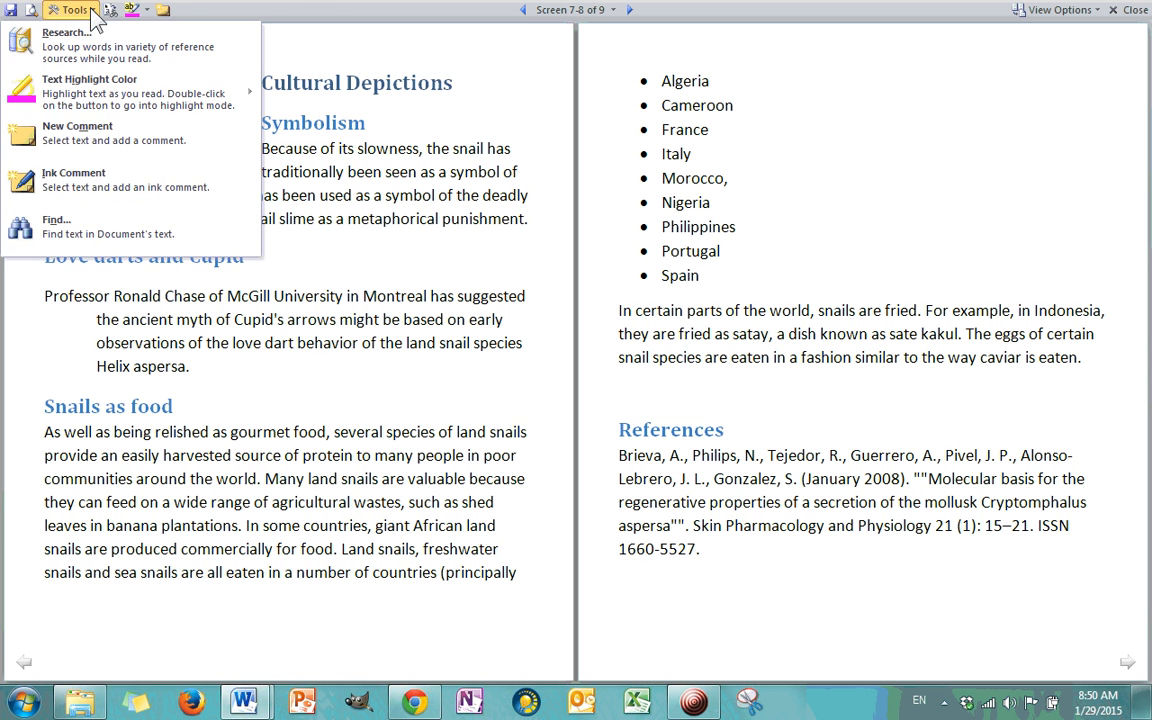
pyautogui.click(90, 14)
pyautogui.click(147, 10)
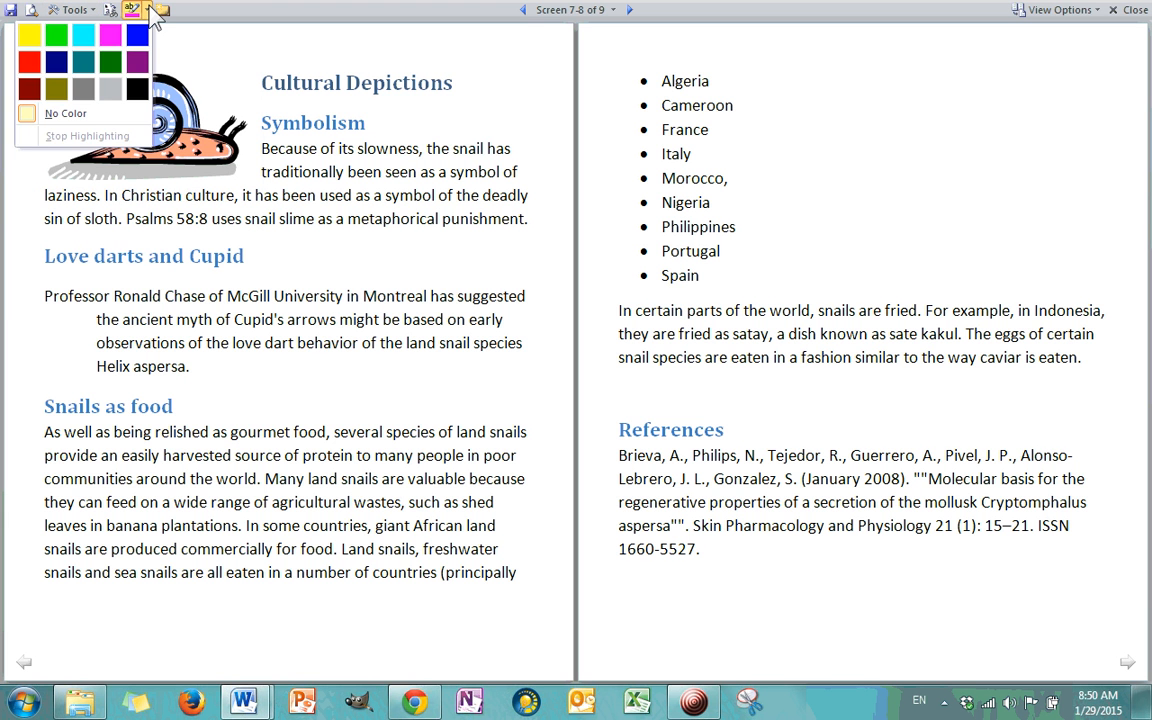
pyautogui.click(147, 10)
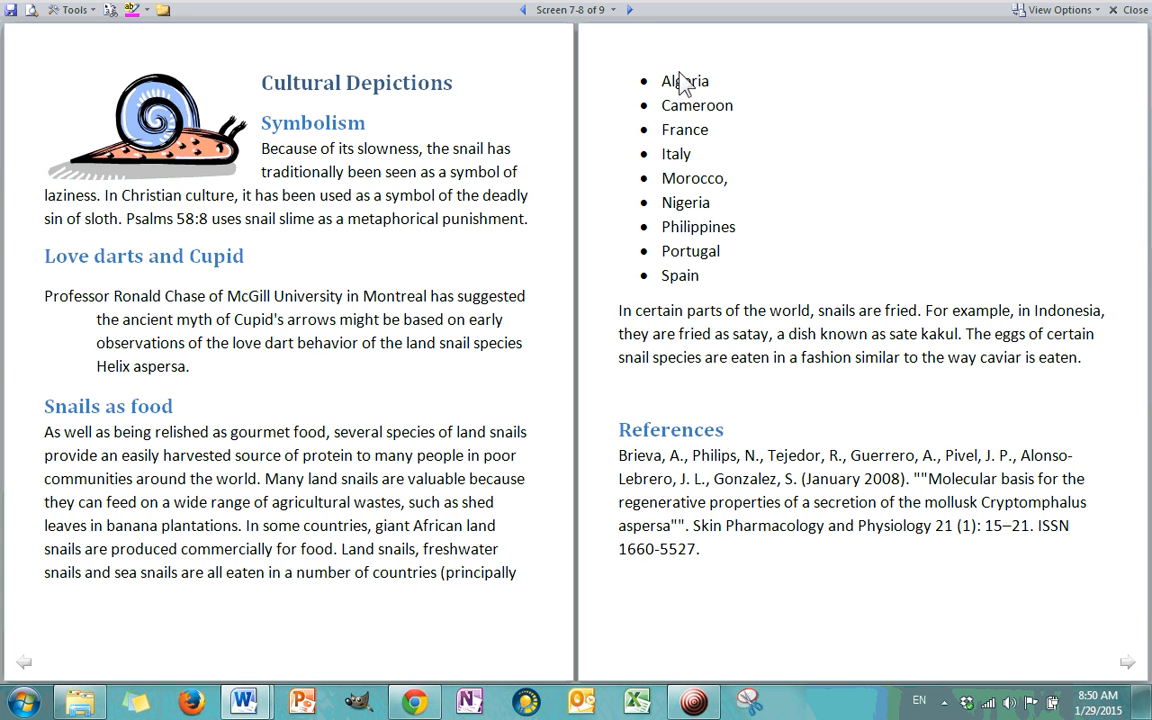
# - Increase the reading text size by one step, then decrease it by one step
pyautogui.click(1100, 20)
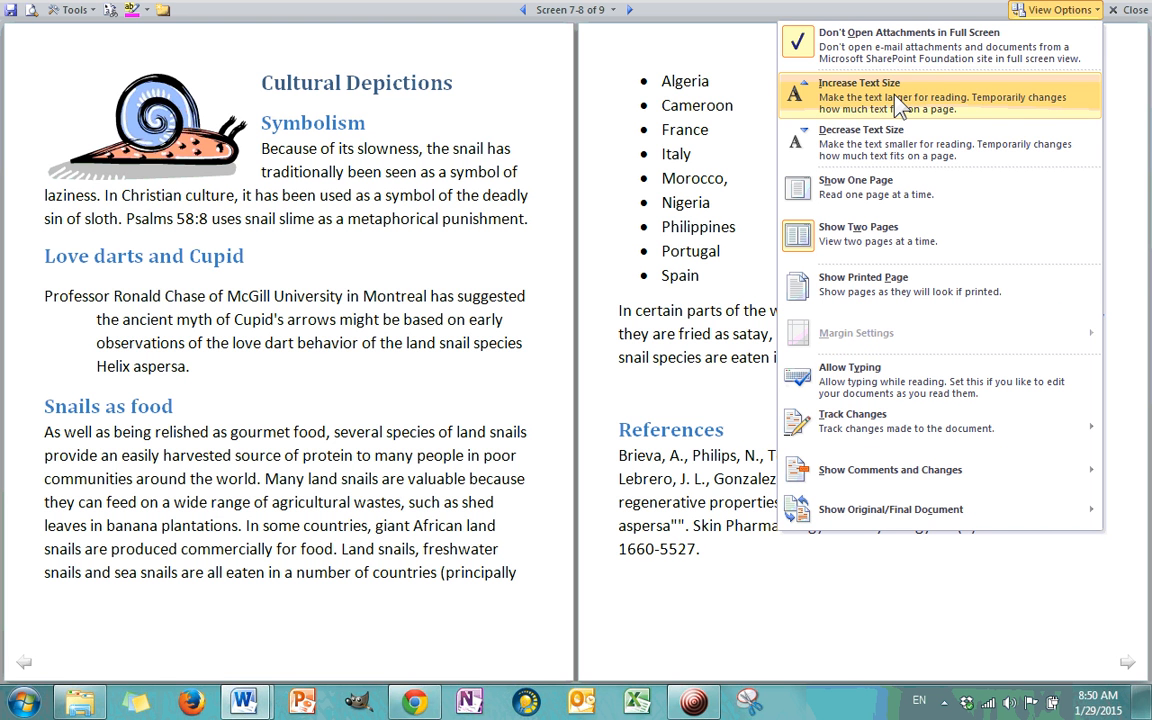
pyautogui.click(898, 100)
pyautogui.click(1058, 10)
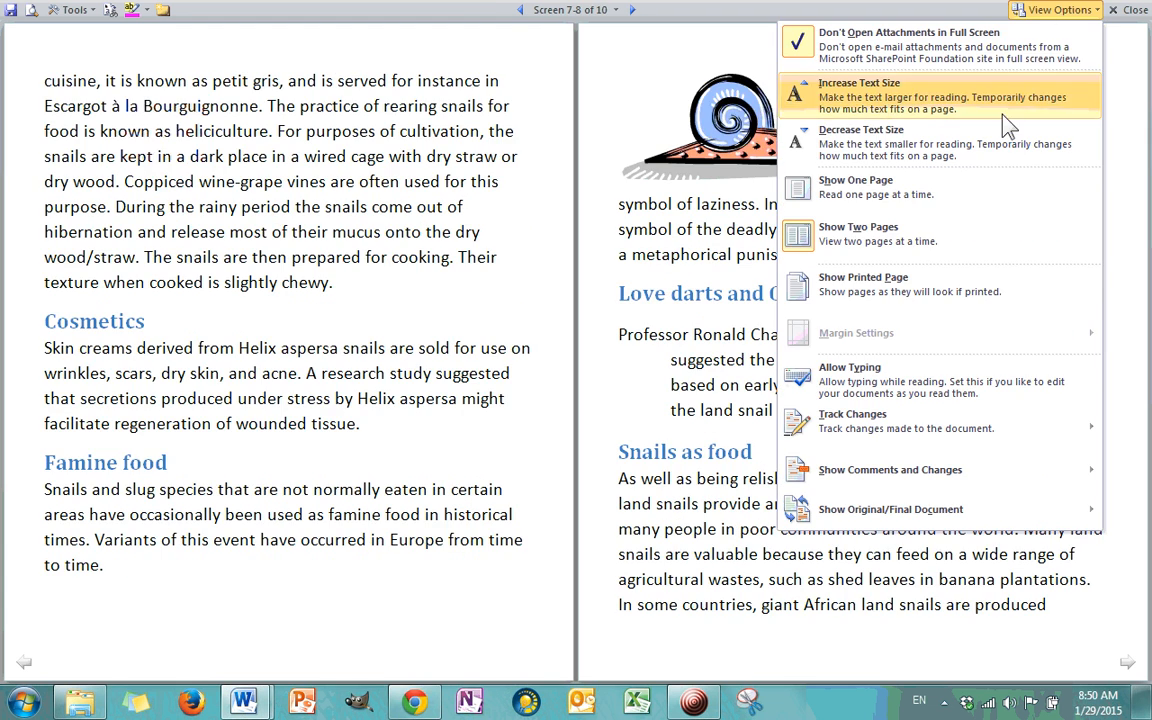
pyautogui.click(986, 140)
# - Decrease the reading text size by two steps
pyautogui.click(1058, 10)
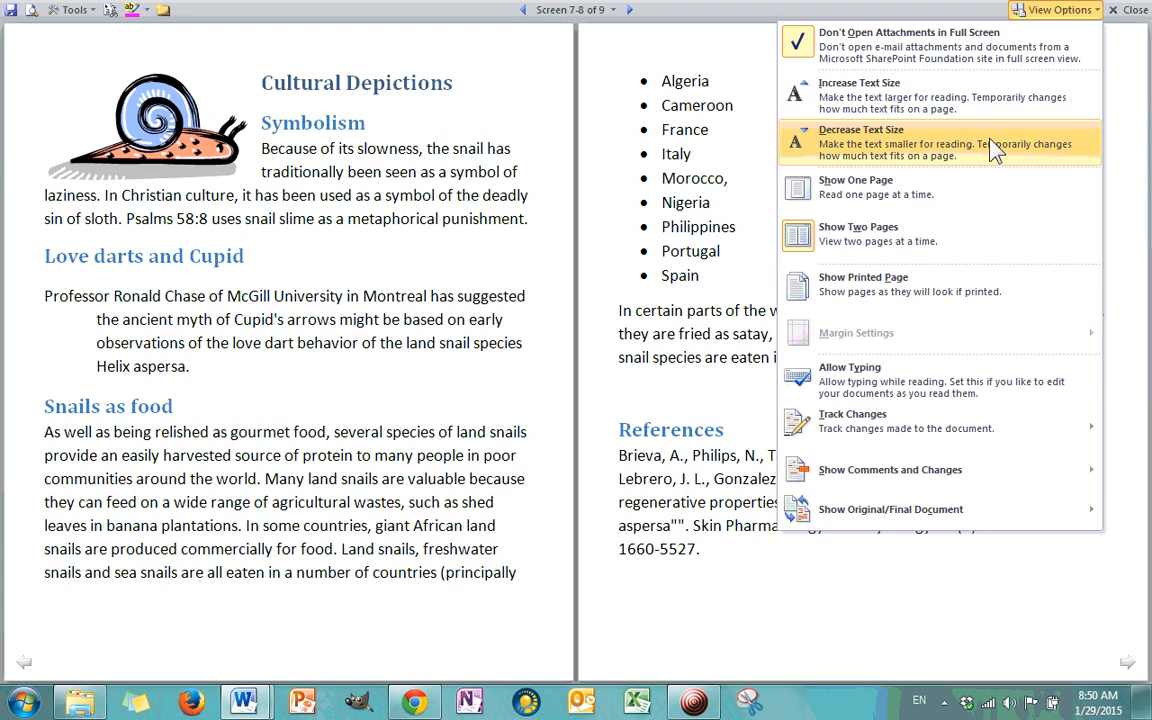
pyautogui.click(1002, 144)
pyautogui.click(1058, 10)
pyautogui.click(998, 146)
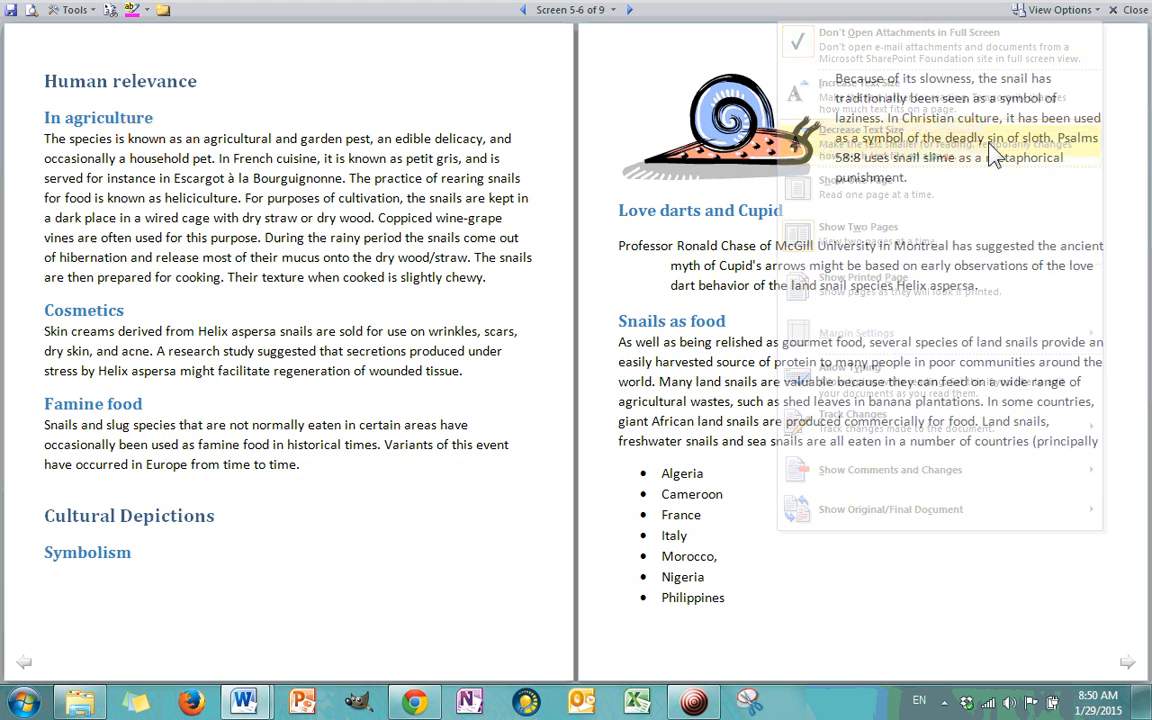
# - Display the document one page at a time, then return to showing two pages
pyautogui.click(1058, 10)
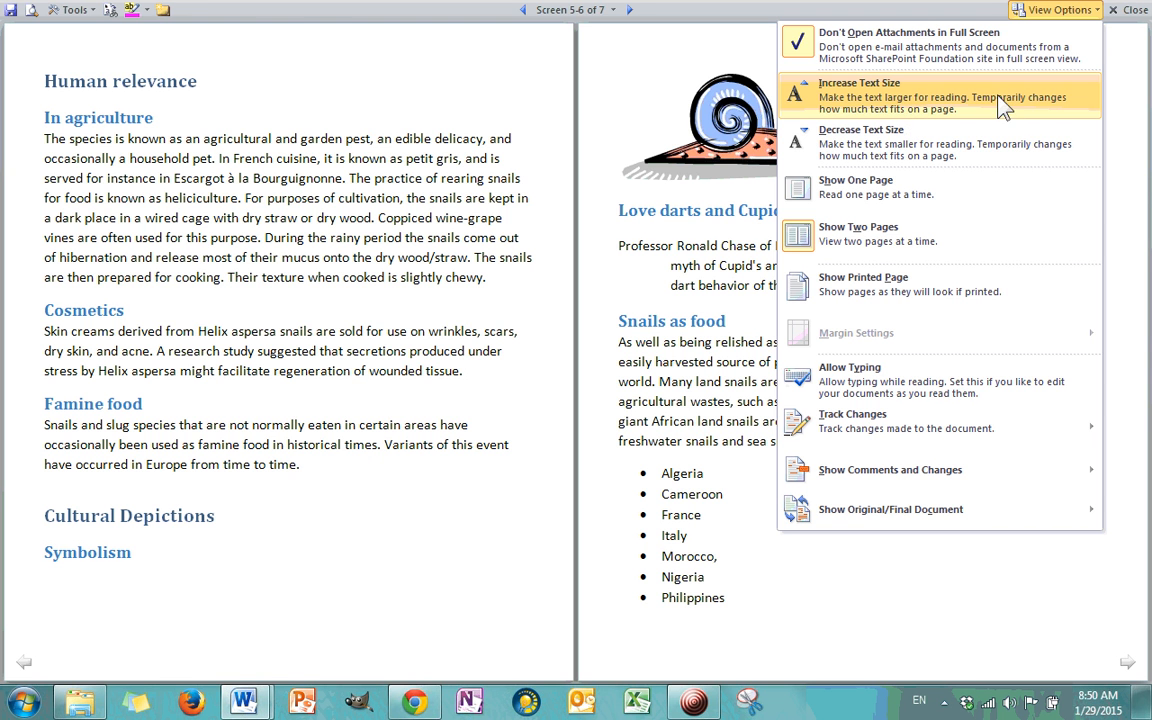
pyautogui.click(948, 207)
pyautogui.click(1076, 13)
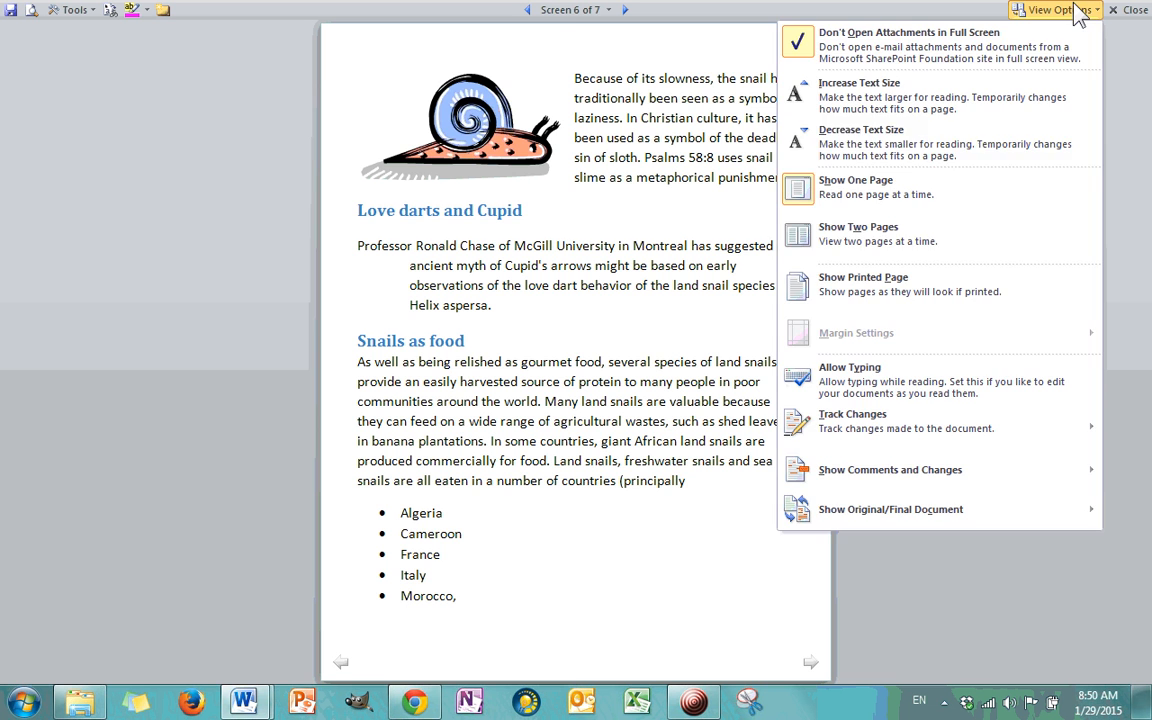
pyautogui.click(915, 238)
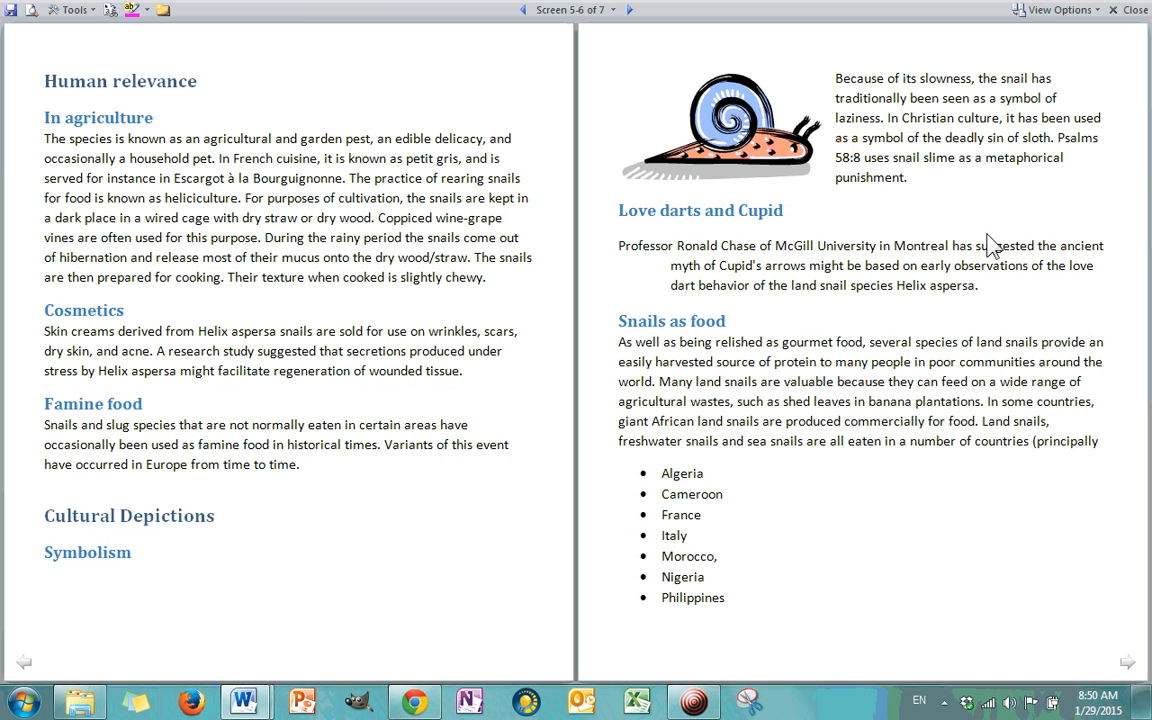
# - Show the pages as they will look when printed and go back to the first two pages
pyautogui.click(1050, 14)
pyautogui.click(987, 298)
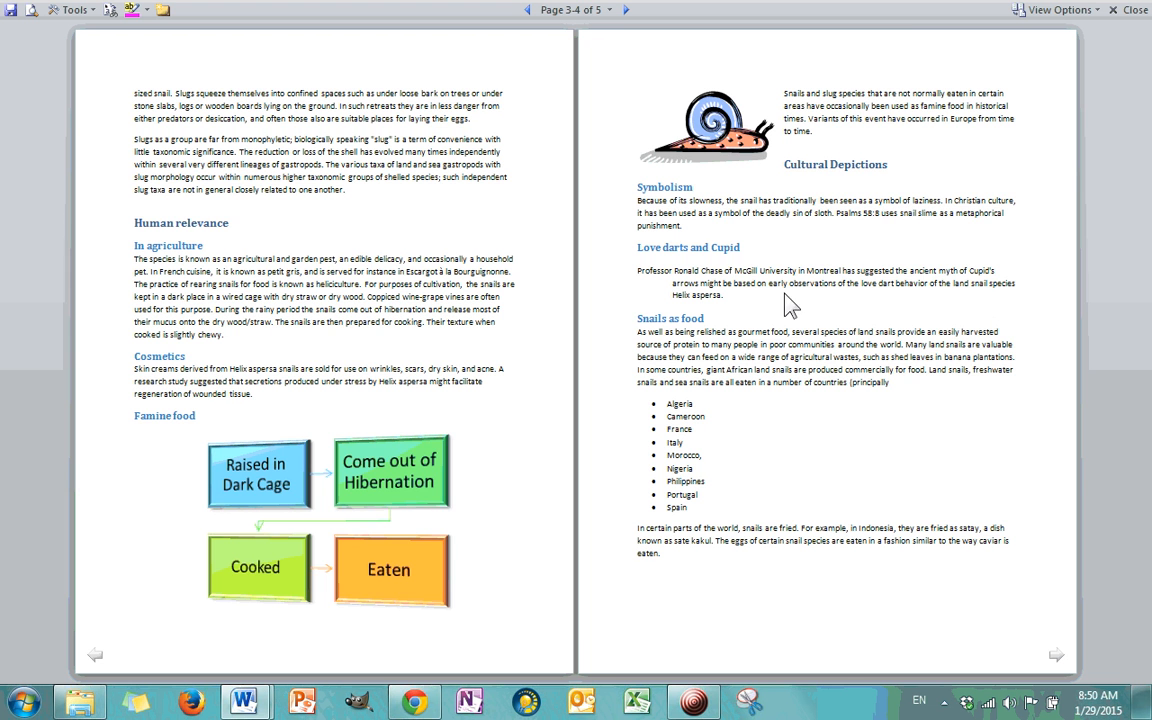
pyautogui.press('pageup')
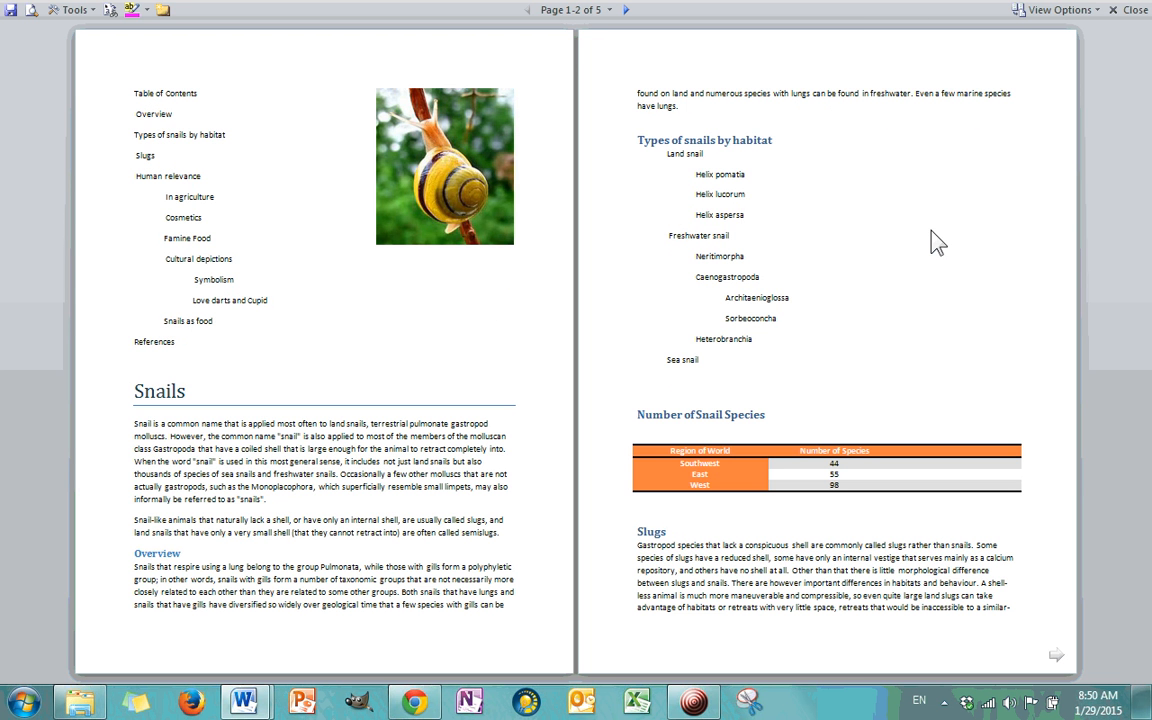
# - Set the reading view's margin setting to Show Margins
pyautogui.click(1072, 10)
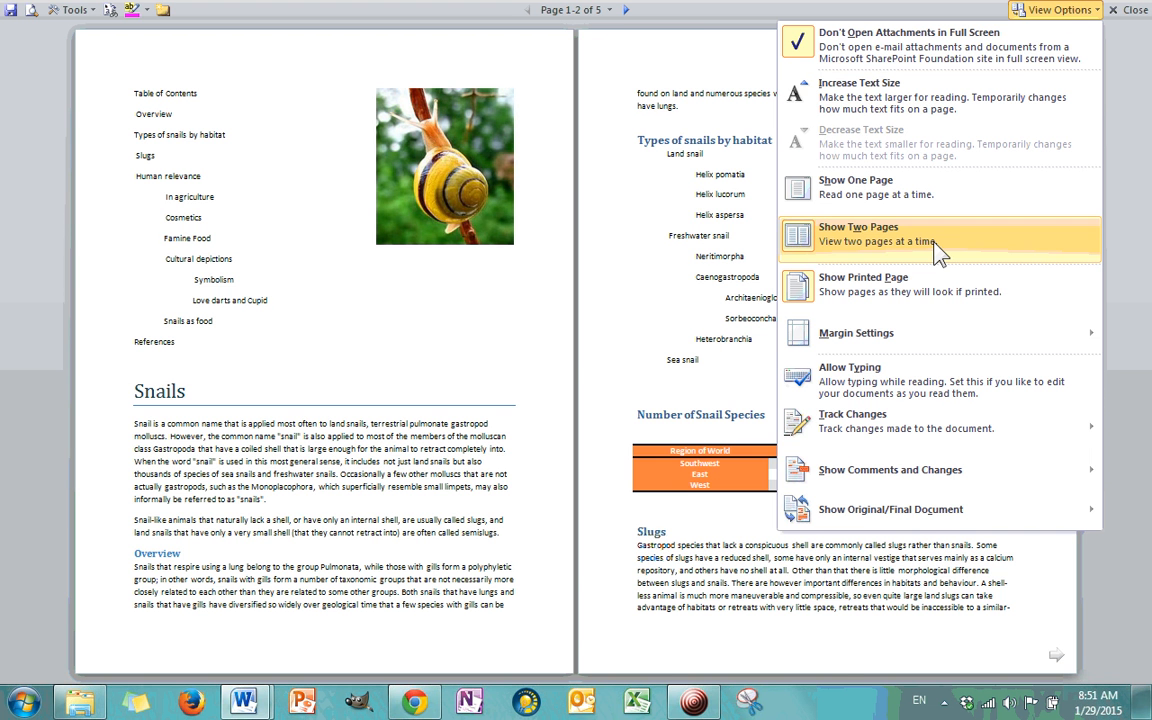
pyautogui.moveTo(920, 346)
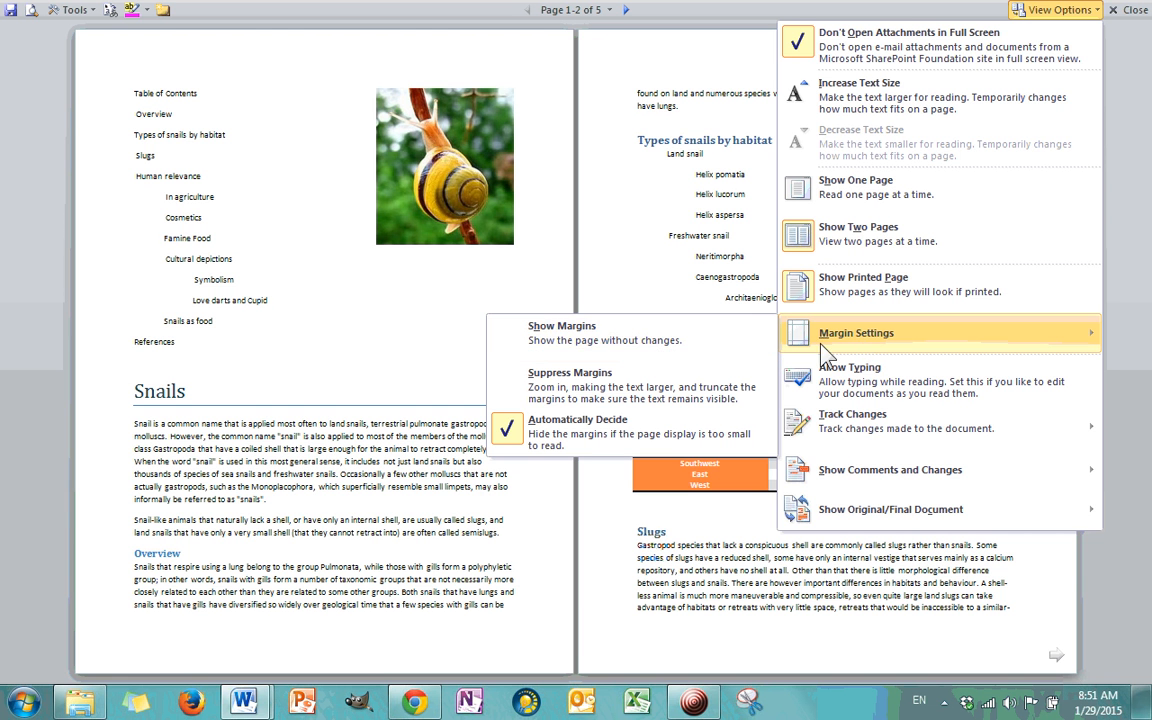
pyautogui.click(623, 347)
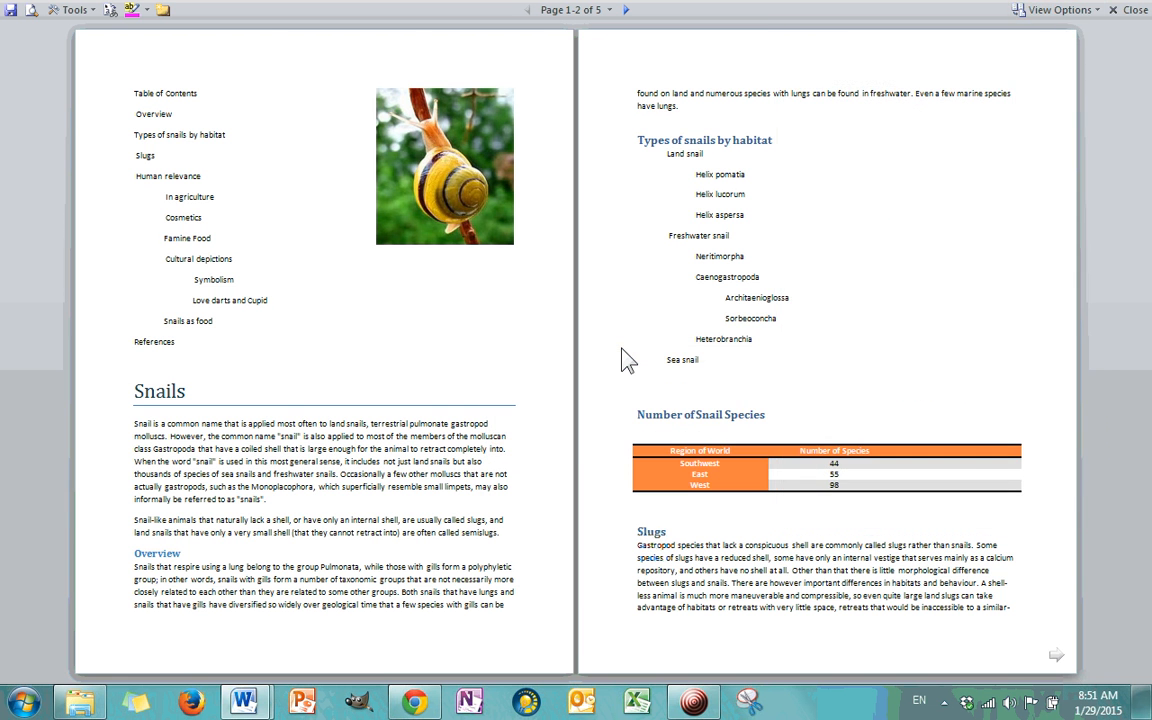
# - Set the reading view's margin setting to Suppress Margins
pyautogui.click(1058, 9)
pyautogui.moveTo(890, 345)
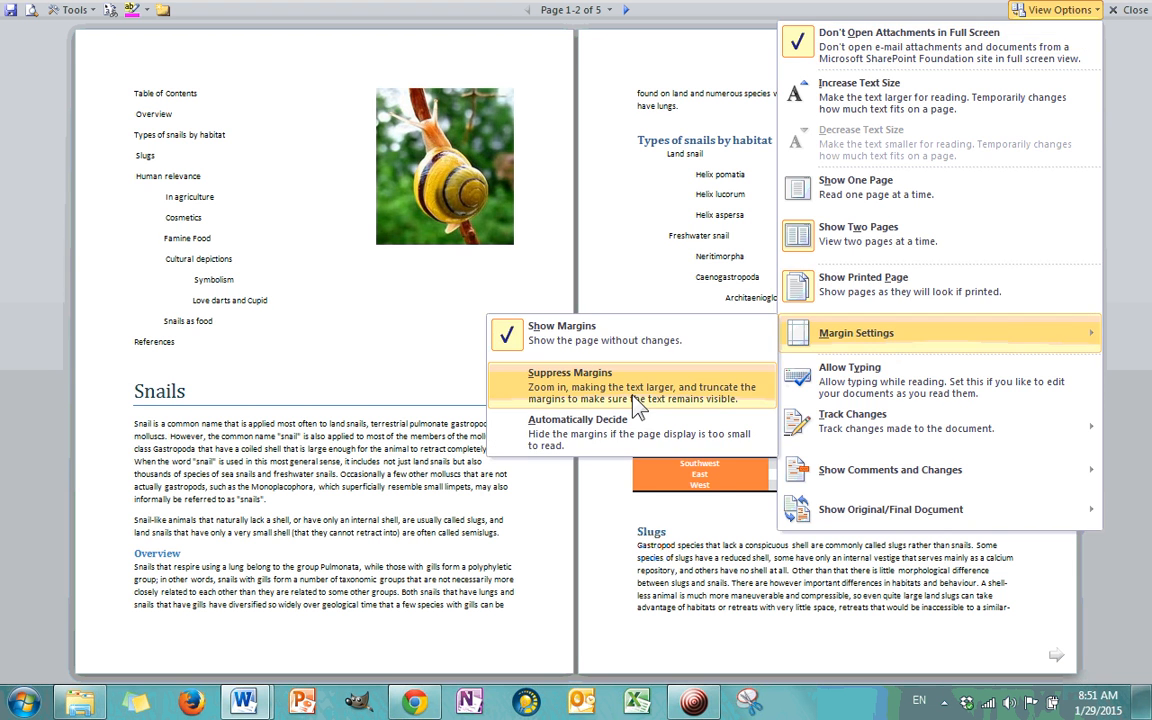
pyautogui.click(575, 378)
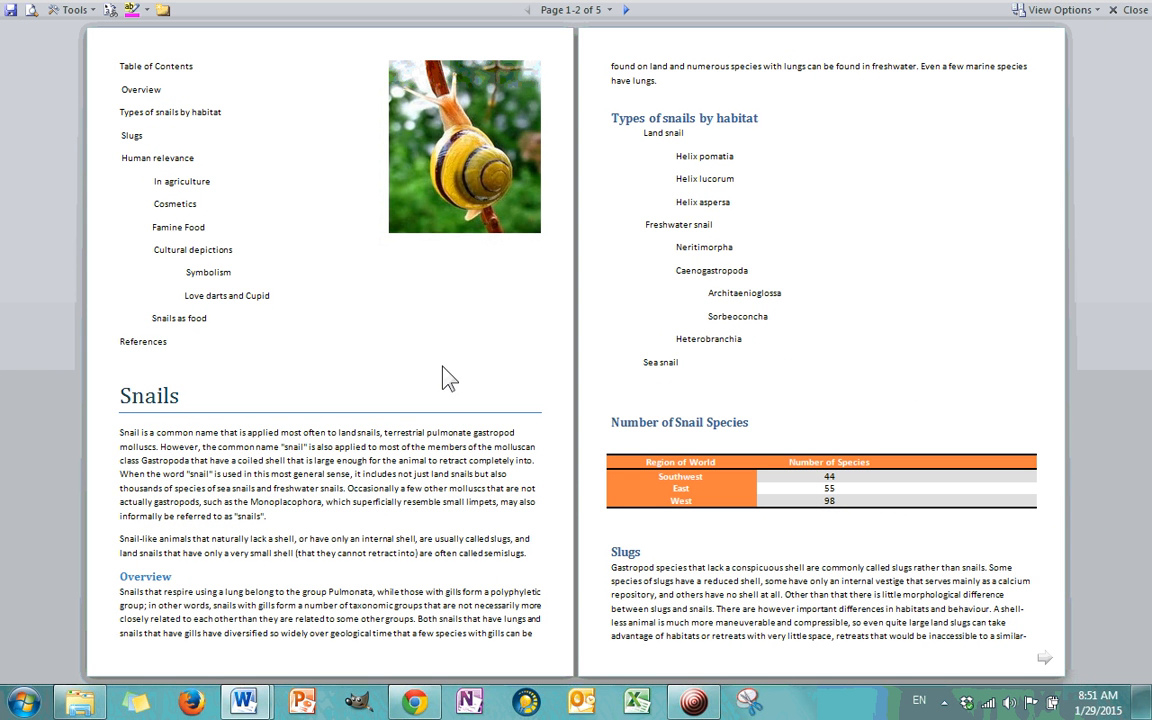
# - Allow typing in the reading view, and check the choices for Track Changes and Show Original/Final Document
pyautogui.click(1065, 10)
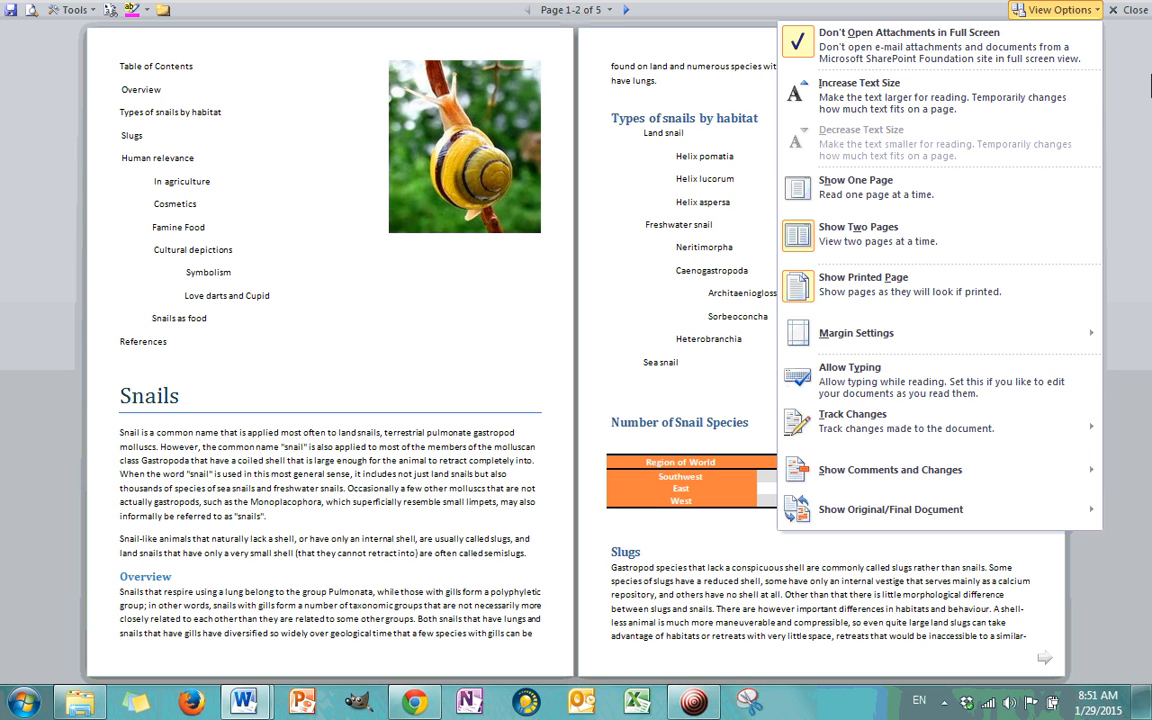
pyautogui.click(948, 392)
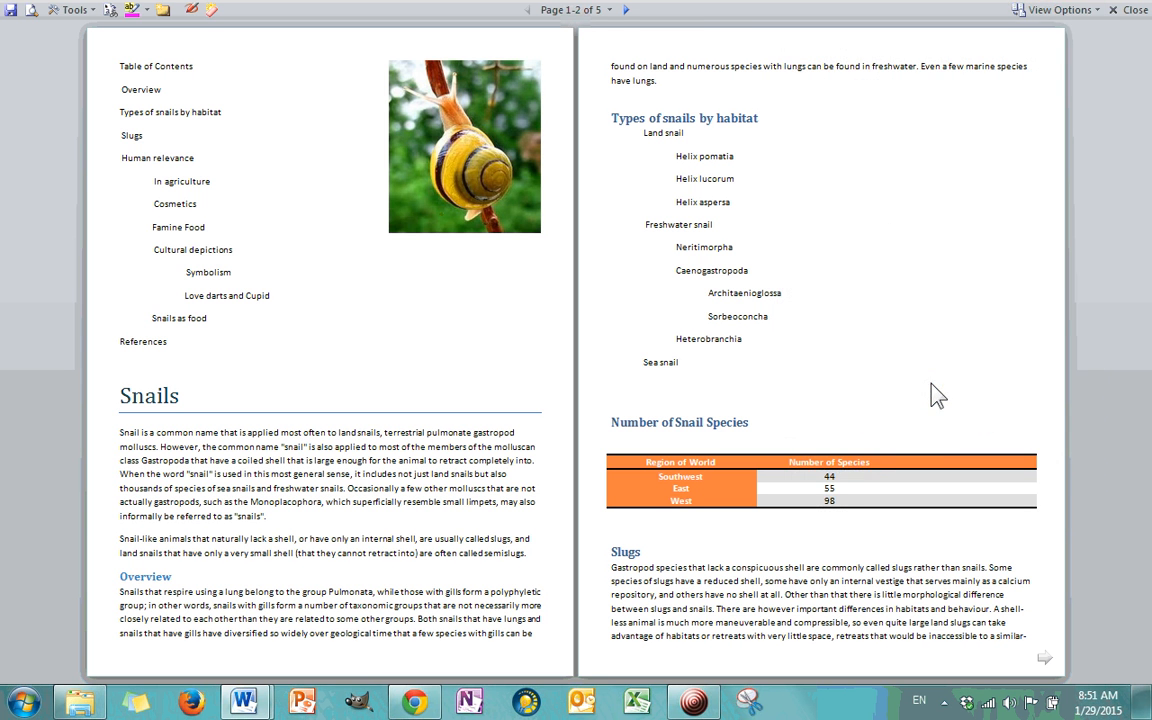
pyautogui.click(1072, 12)
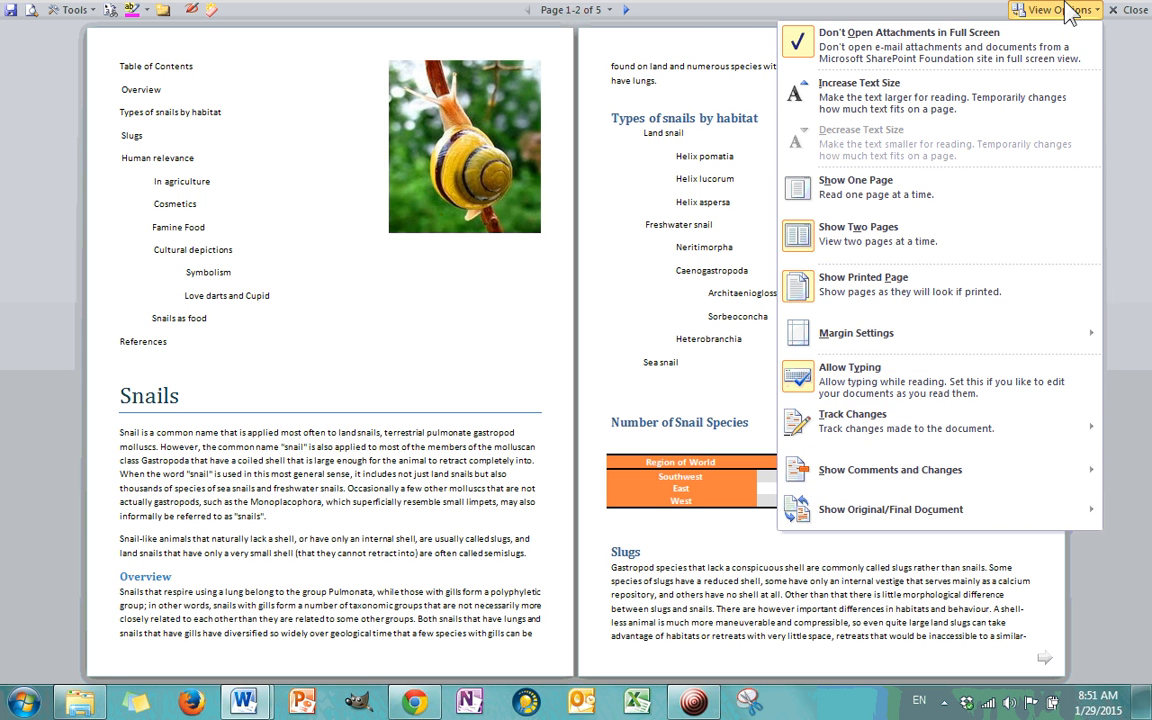
pyautogui.moveTo(1000, 435)
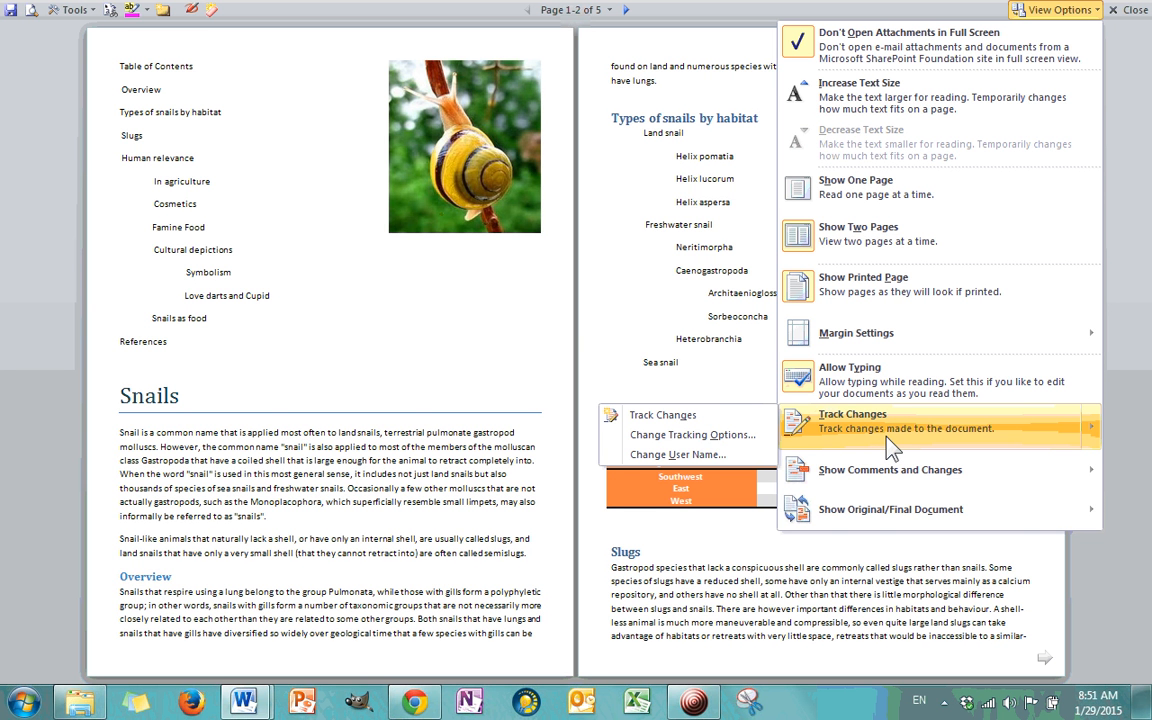
pyautogui.moveTo(890, 509)
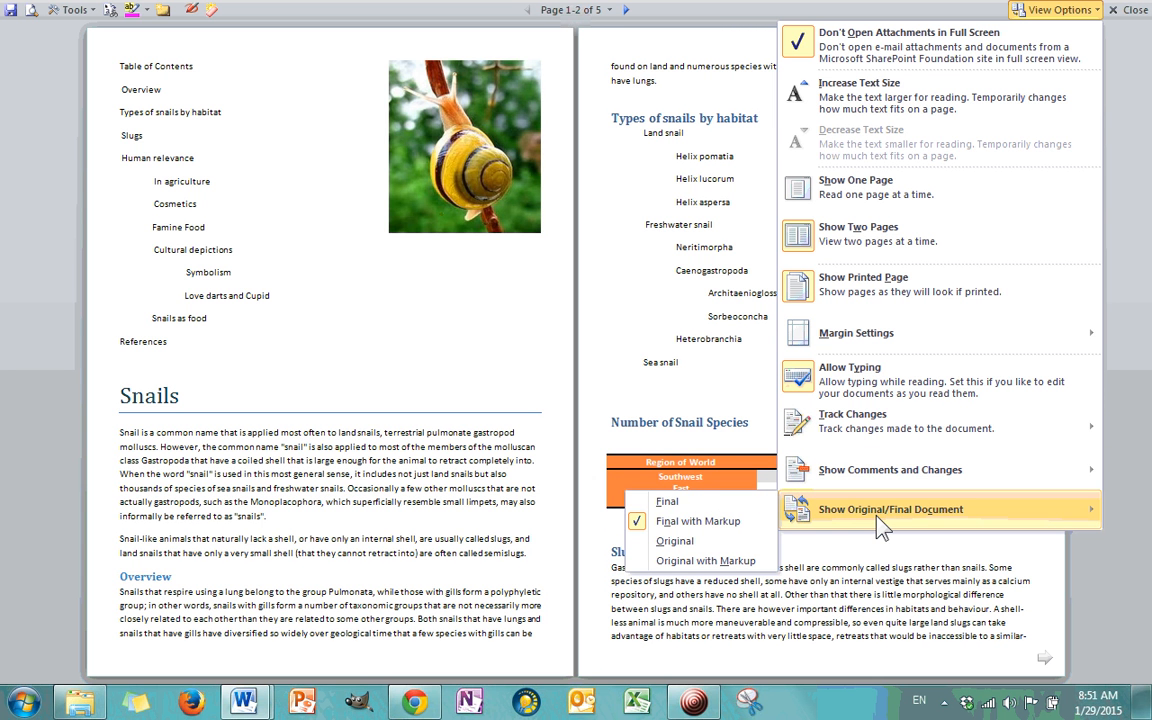
pyautogui.click(706, 386)
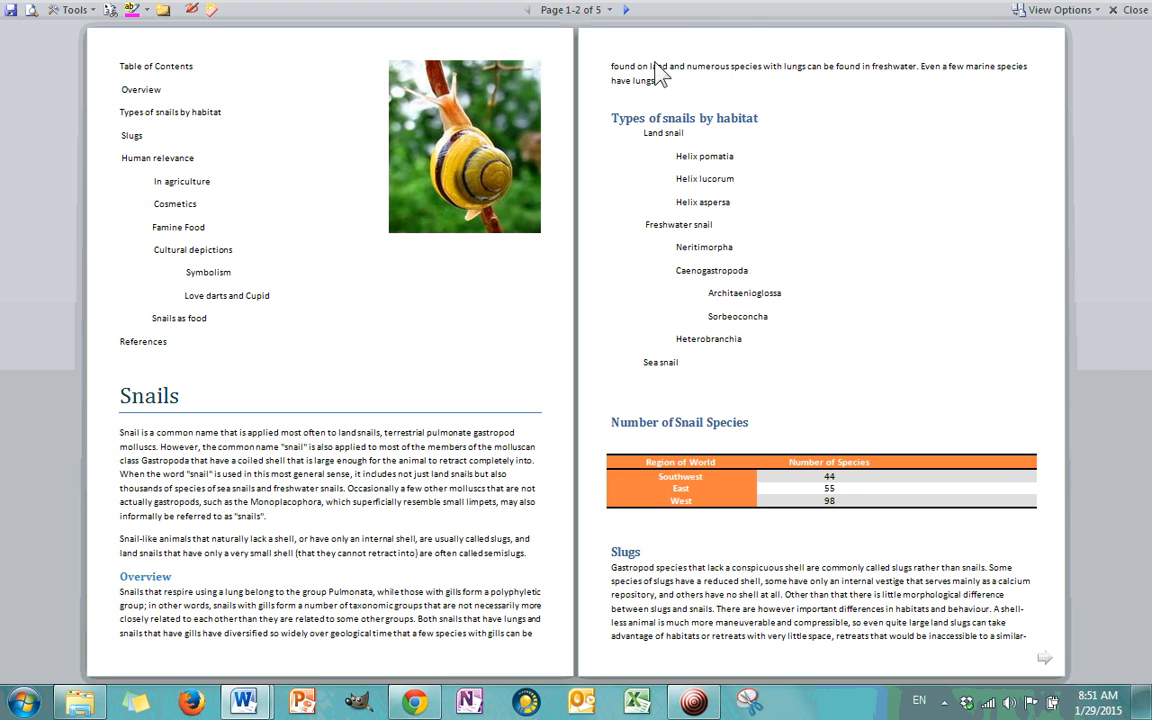
# - Page forward to the end of the document and return to its first two pages
pyautogui.click(626, 11)
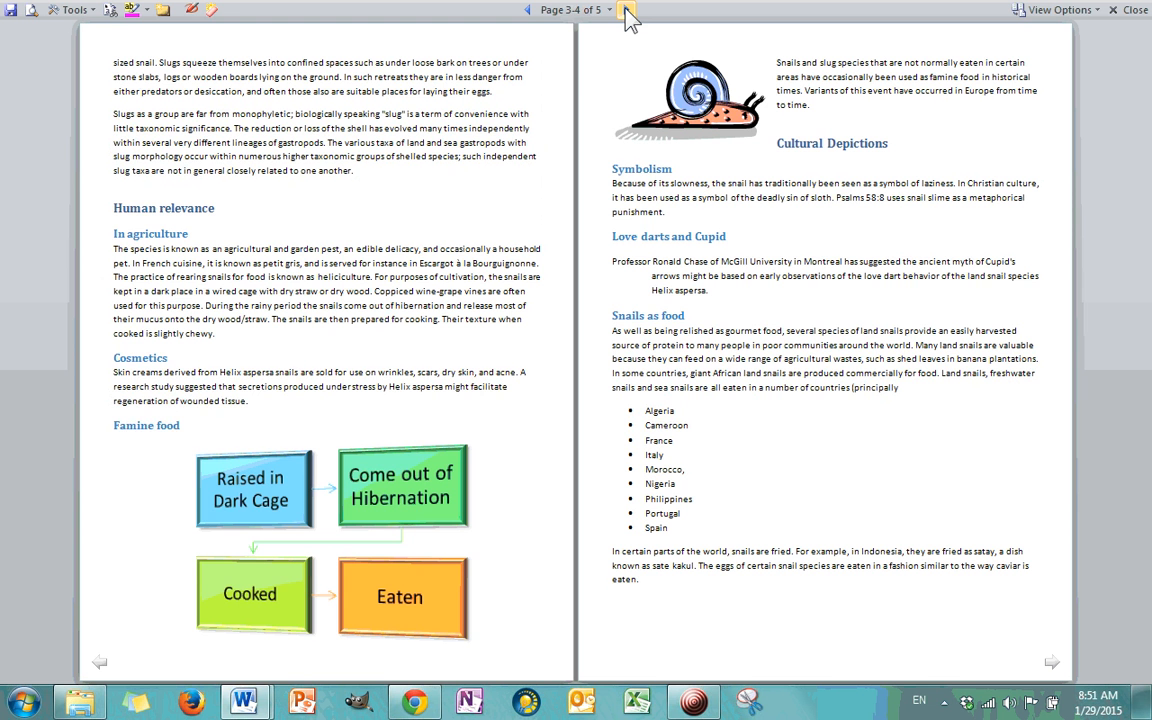
pyautogui.click(626, 11)
pyautogui.click(529, 11)
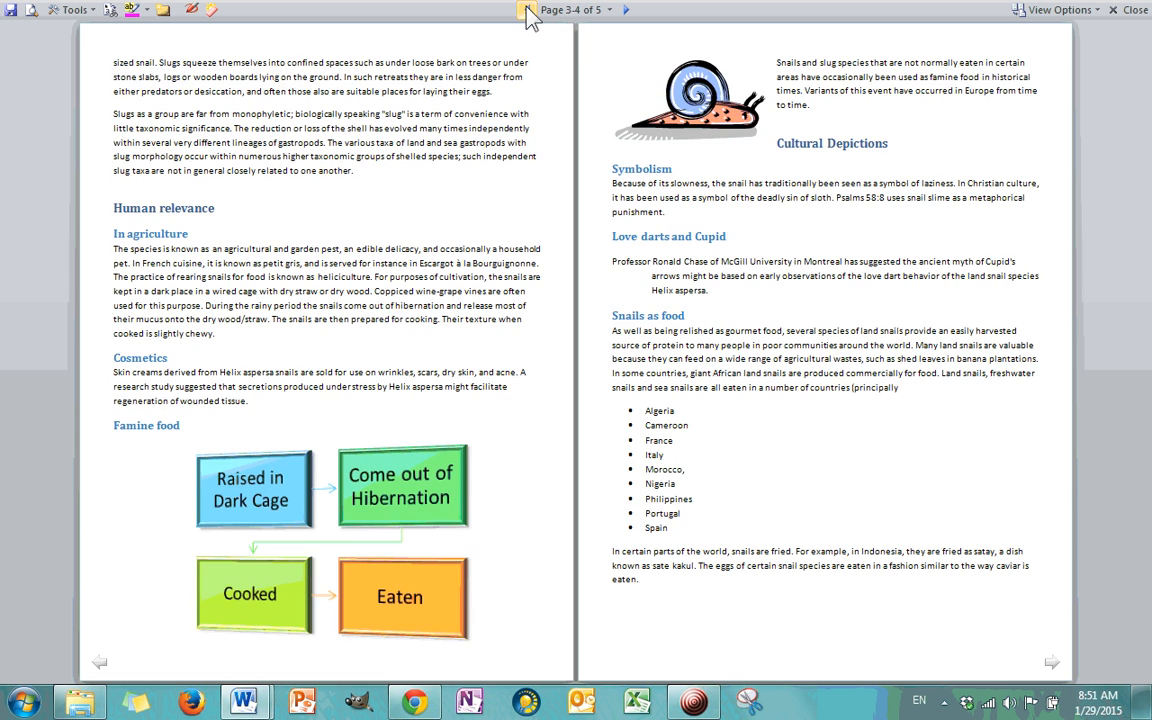
pyautogui.click(527, 11)
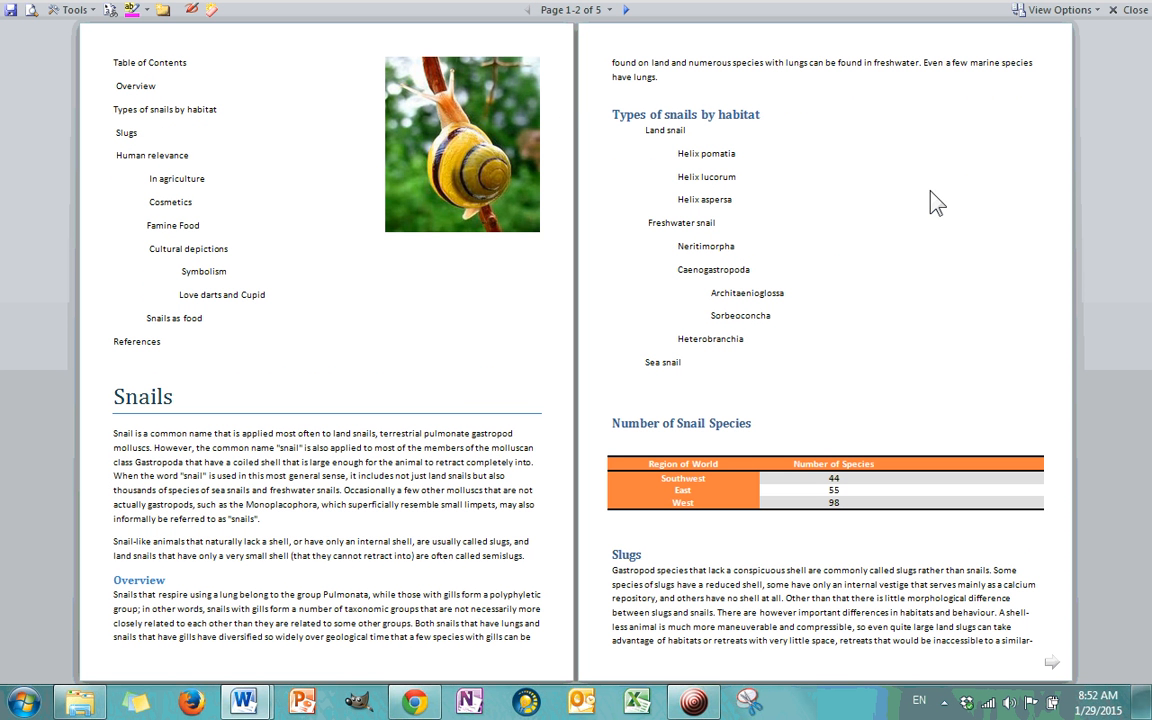
# - Close the Full Screen Reading view and display the document in Web Layout
pyautogui.click(1131, 12)
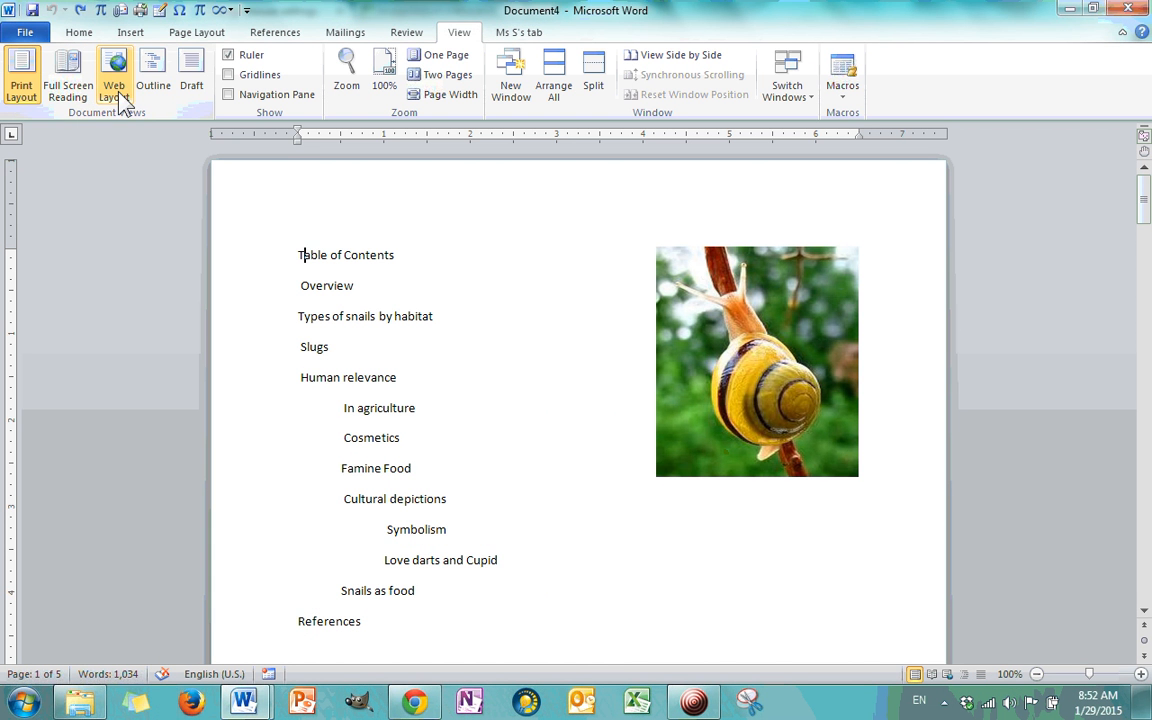
pyautogui.click(119, 98)
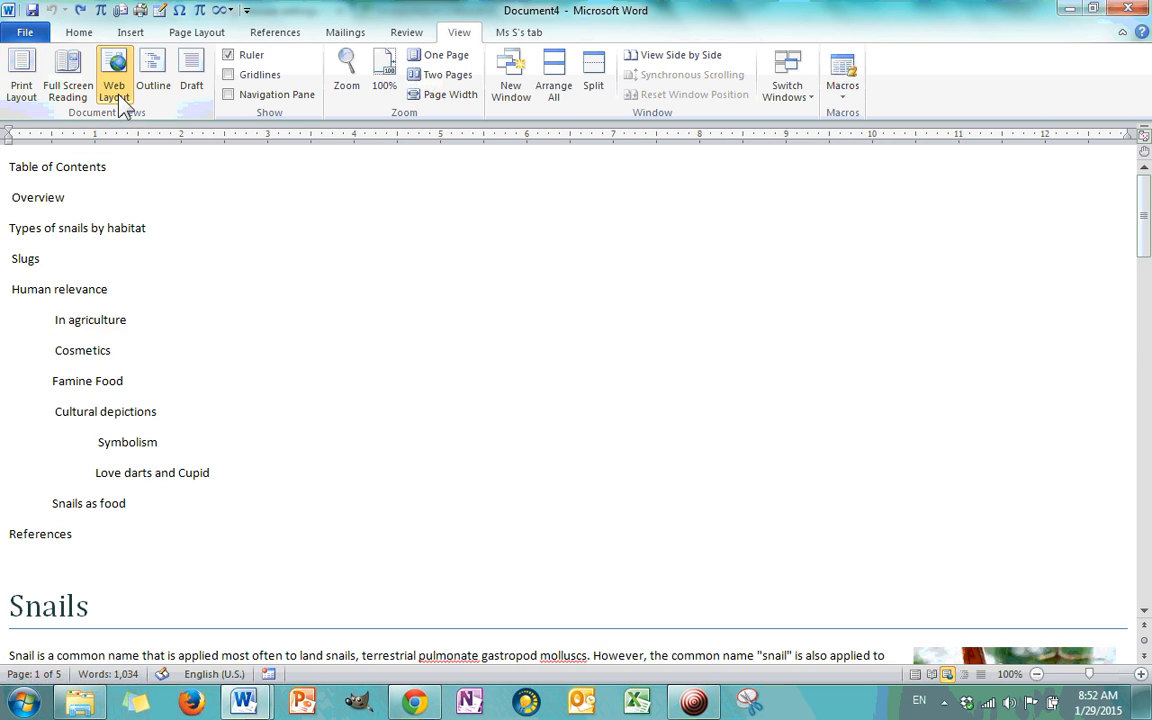
# - Look through the whole document in Web Layout down to the References, and return to the Table of Contents
pyautogui.scroll(-6, 123, 325)
pyautogui.scroll(-20, 120, 299)
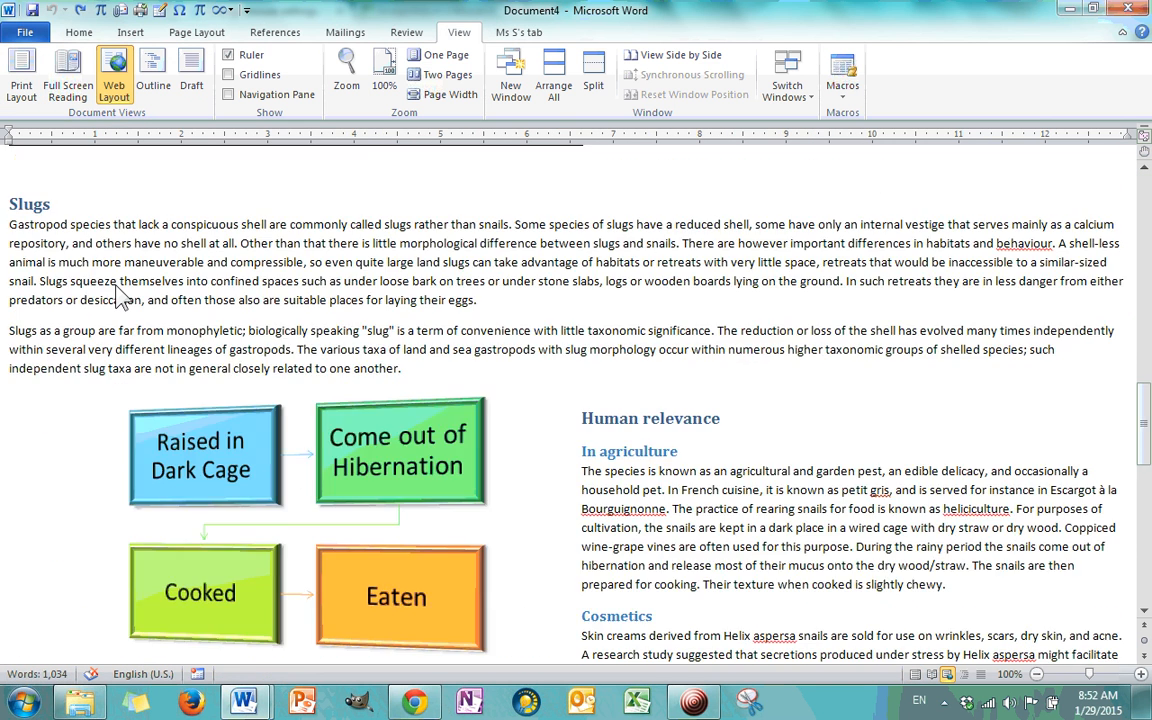
pyautogui.scroll(-6, 119, 295)
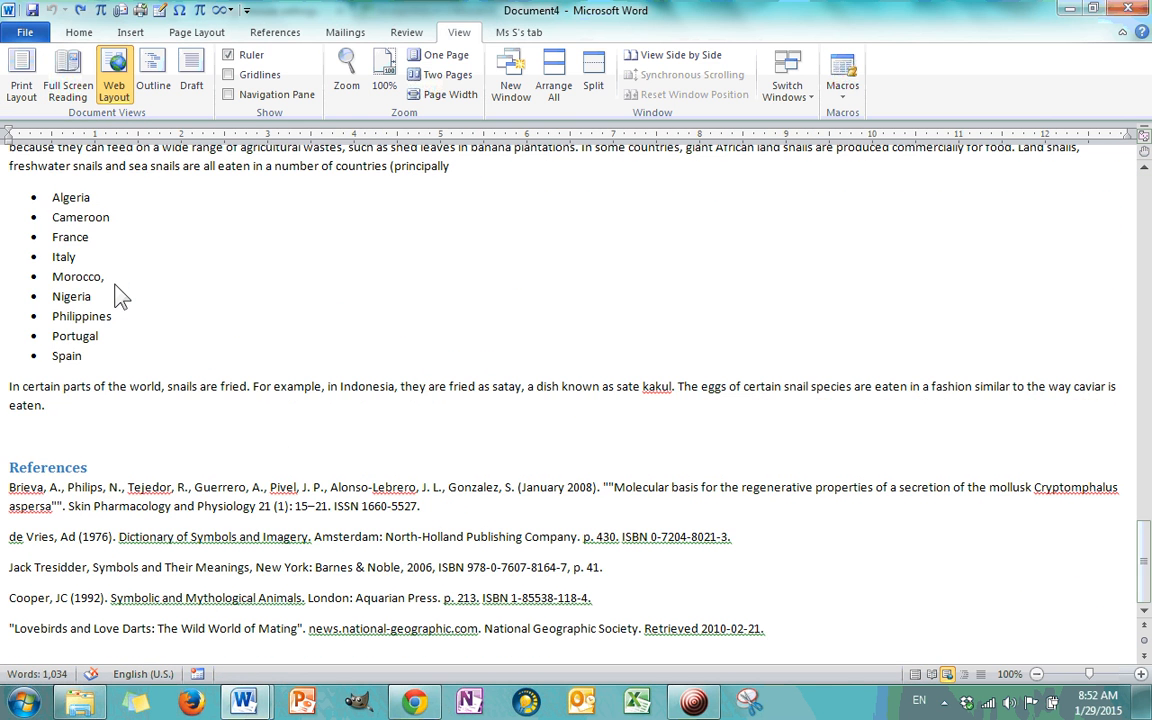
pyautogui.scroll(20, 119, 295)
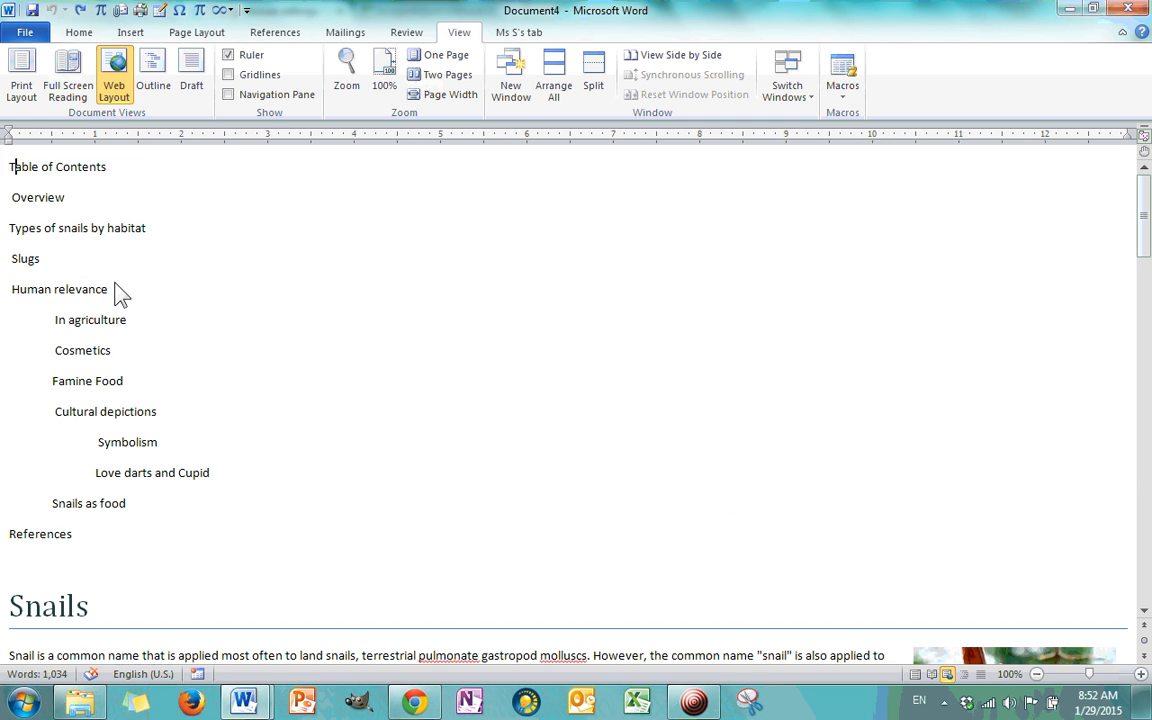
pyautogui.scroll(-12, 115, 291)
pyautogui.scroll(-20, 115, 292)
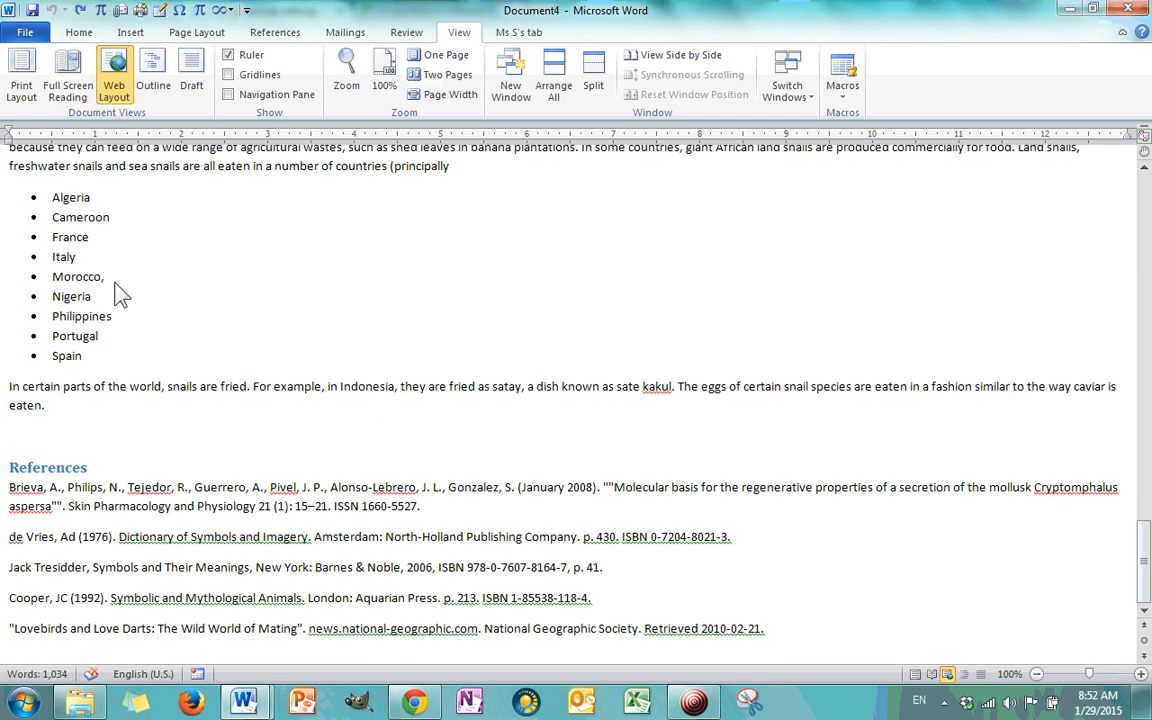
pyautogui.scroll(20, 115, 292)
pyautogui.scroll(8, 117, 292)
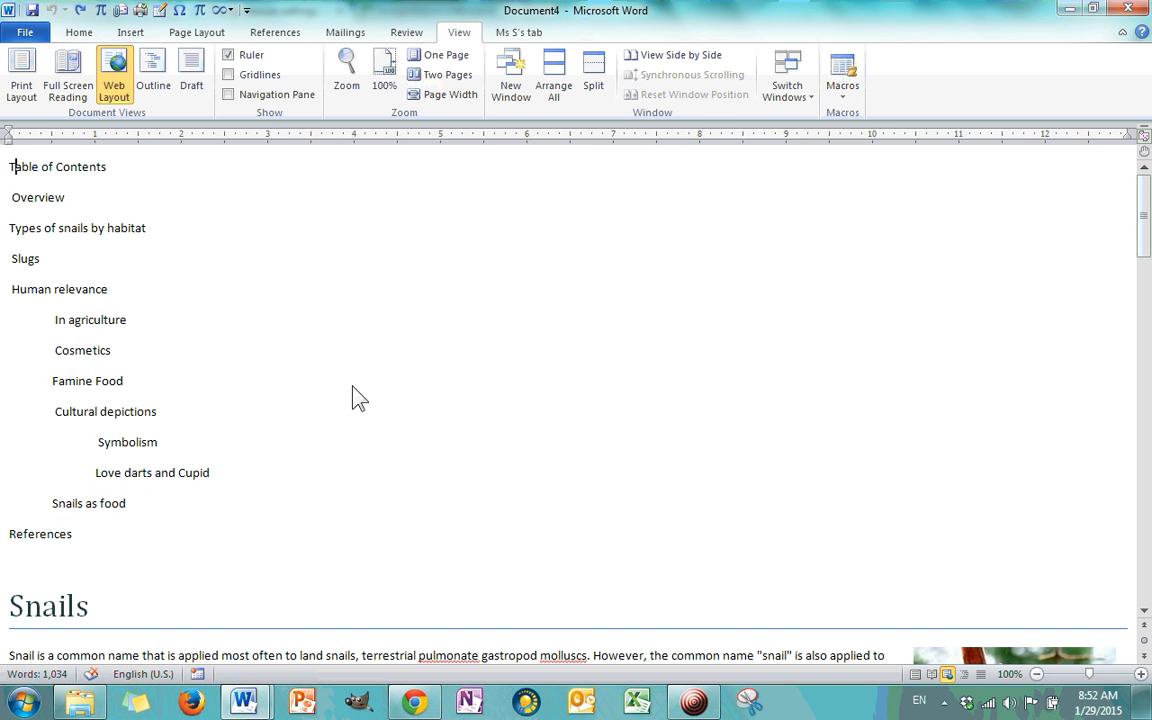
# - Check the Review and References commands available in Web Layout, and return to the view commands
pyautogui.click(406, 31)
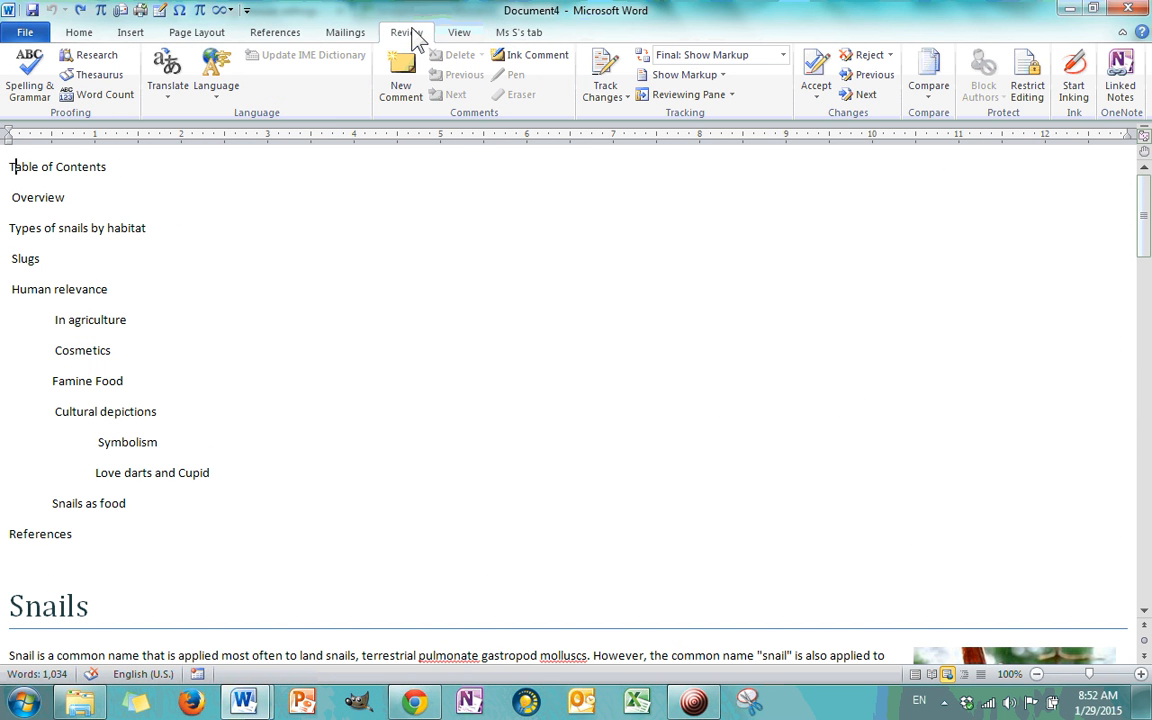
pyautogui.click(275, 32)
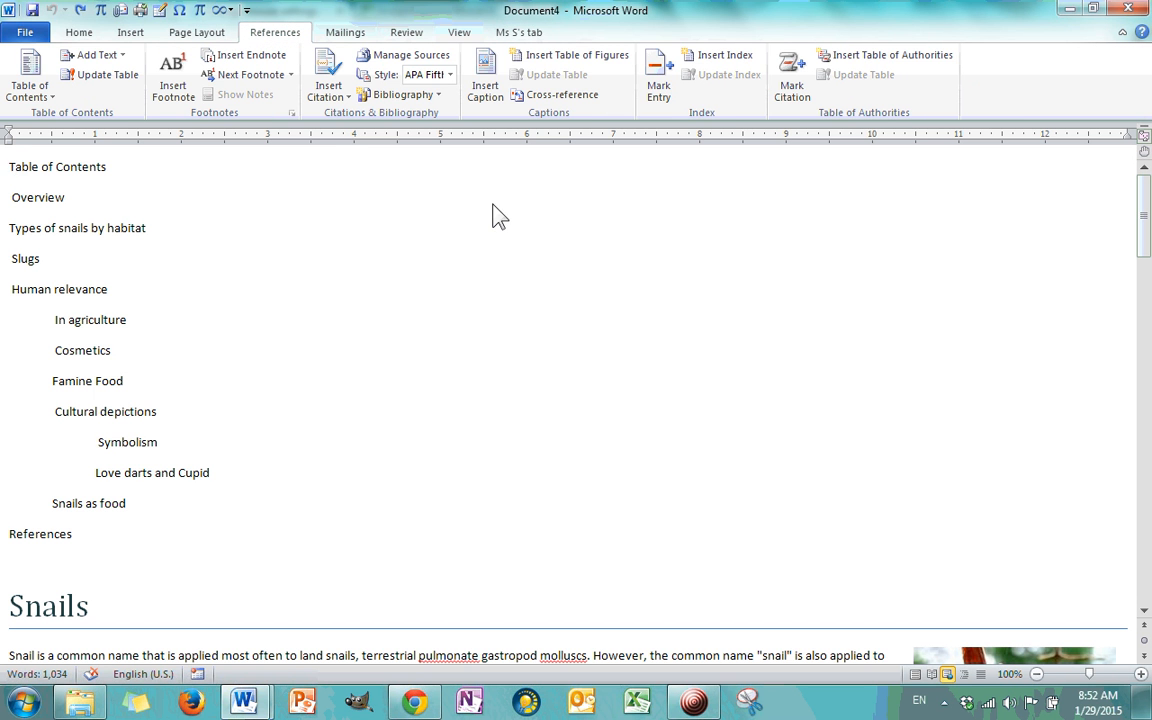
pyautogui.click(459, 31)
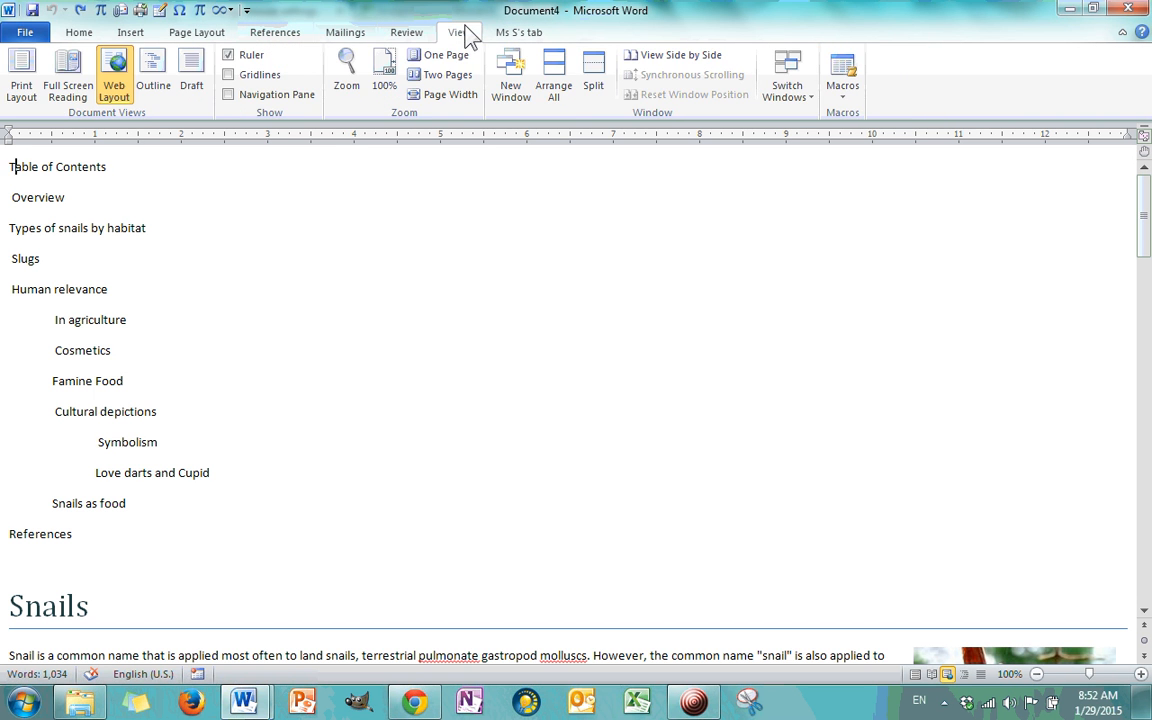
pyautogui.scroll(-6, 340, 308)
pyautogui.scroll(-3, 340, 308)
pyautogui.scroll(6, 327, 303)
# - Switch the document to Outline view and look over its heading structure
pyautogui.click(155, 98)
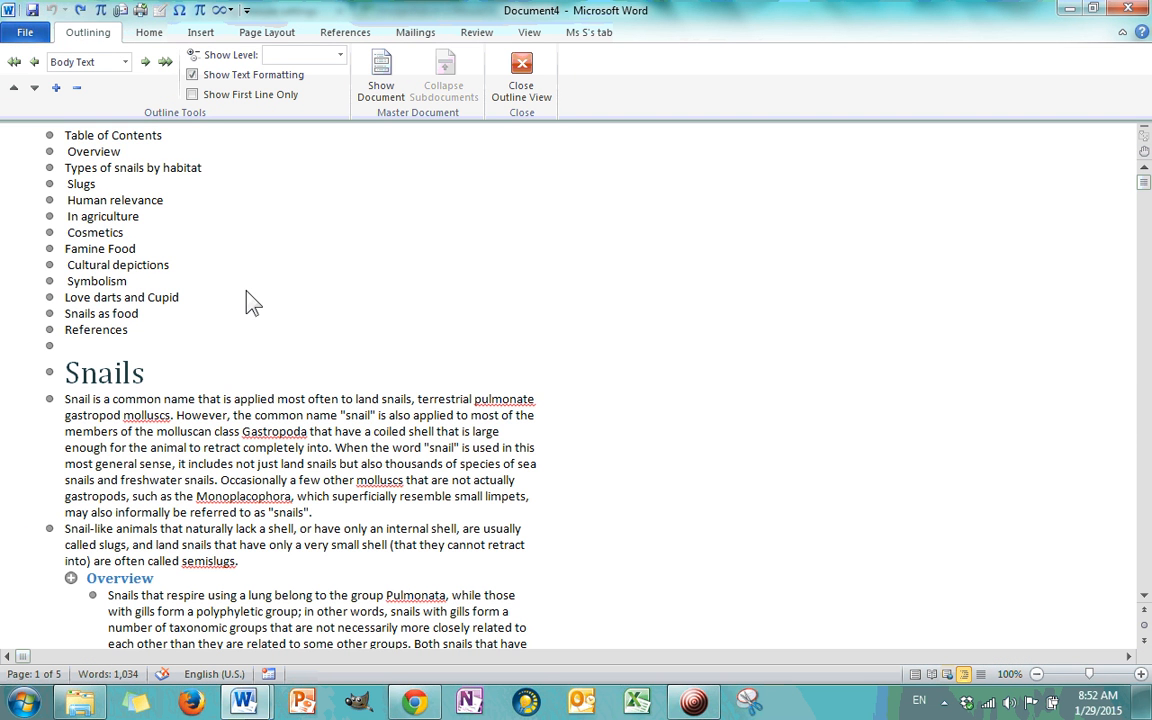
pyautogui.scroll(-15, 248, 295)
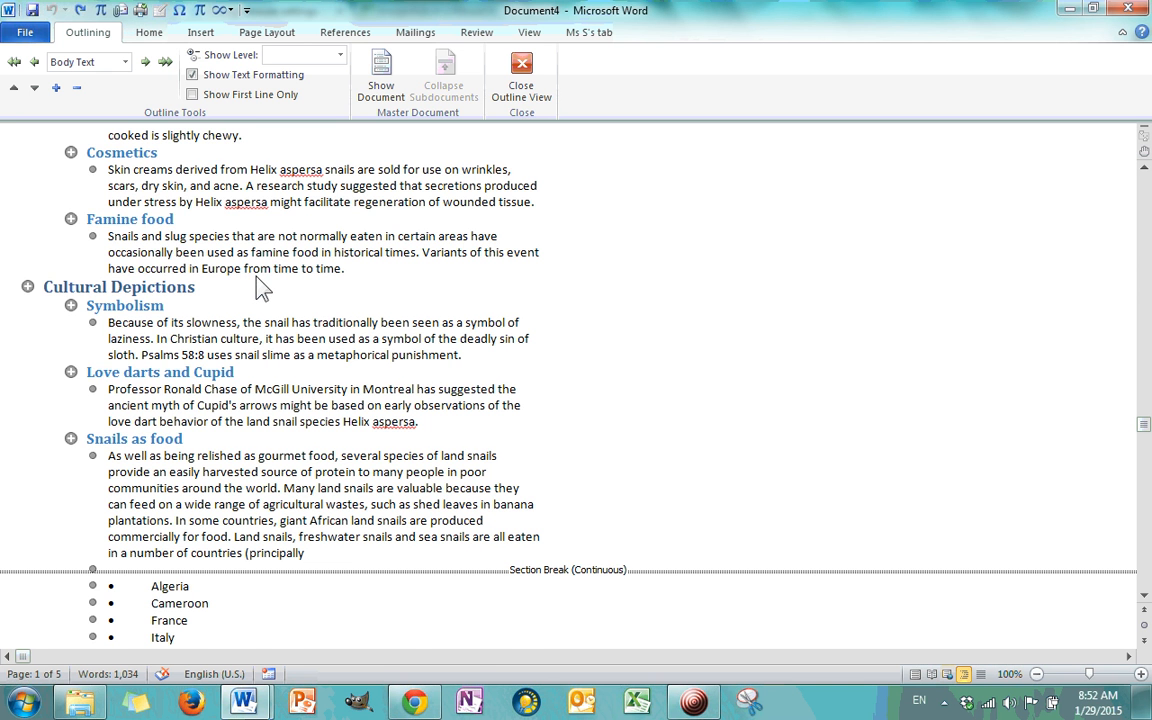
pyautogui.scroll(8, 262, 289)
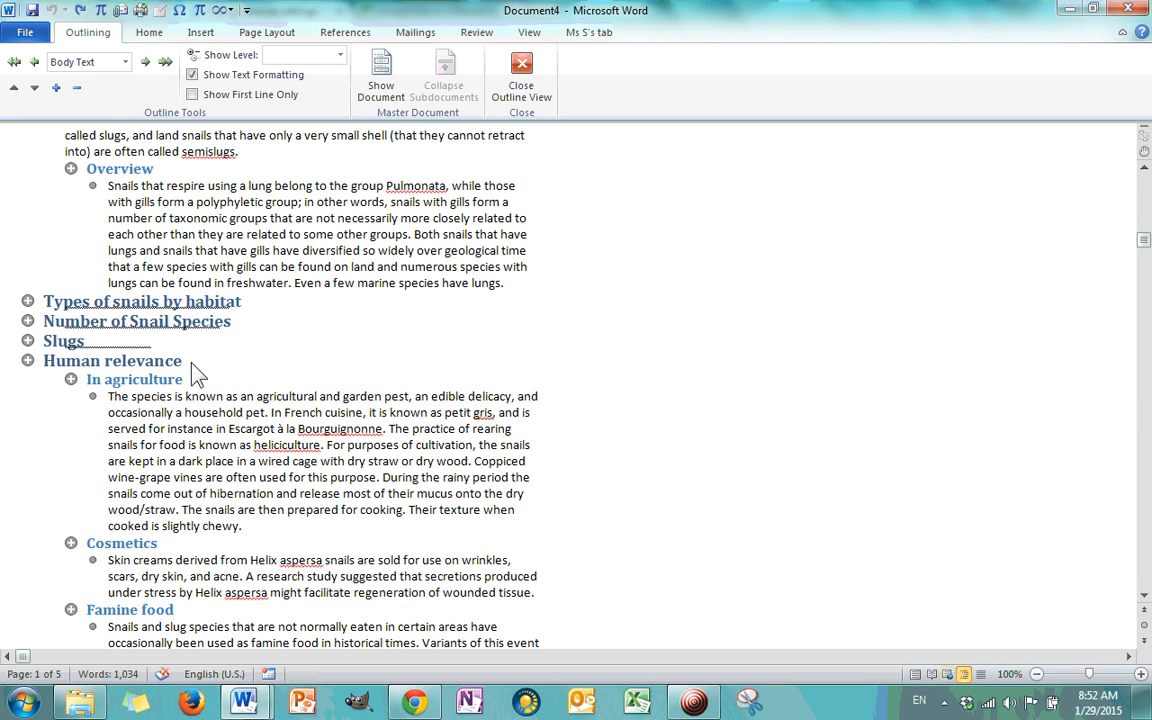
pyautogui.scroll(9, 64, 376)
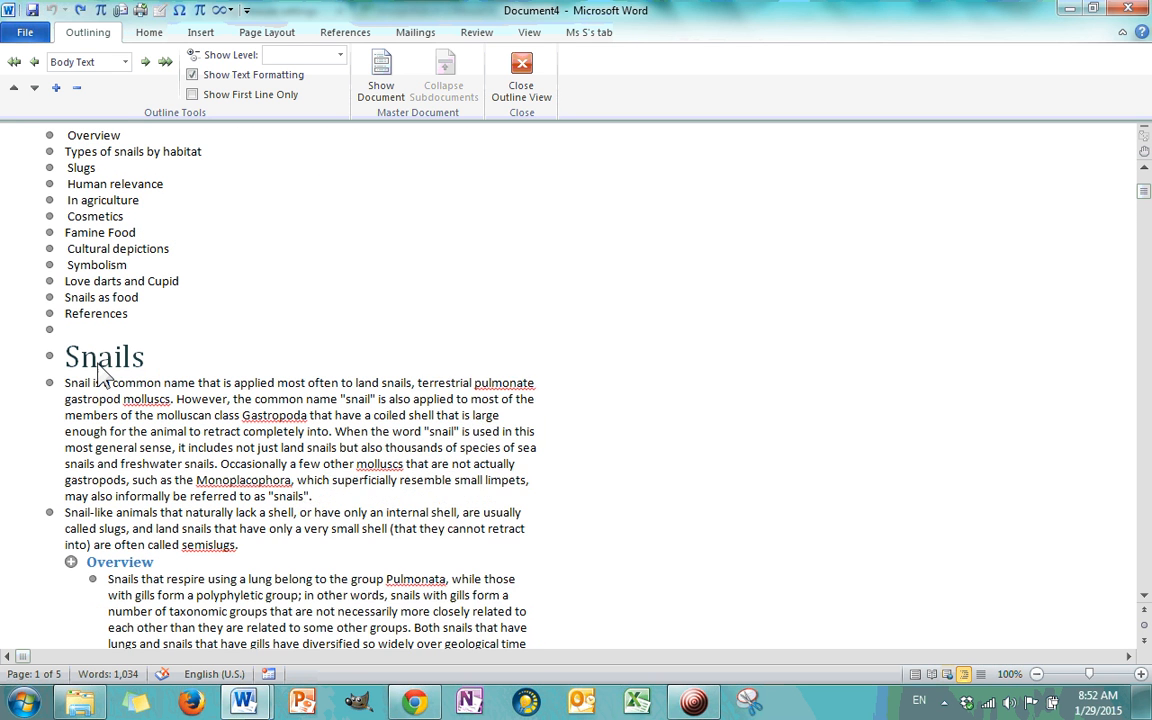
# - Examine the outline from the Snails title through the headings and body text to the References
pyautogui.click(70, 383)
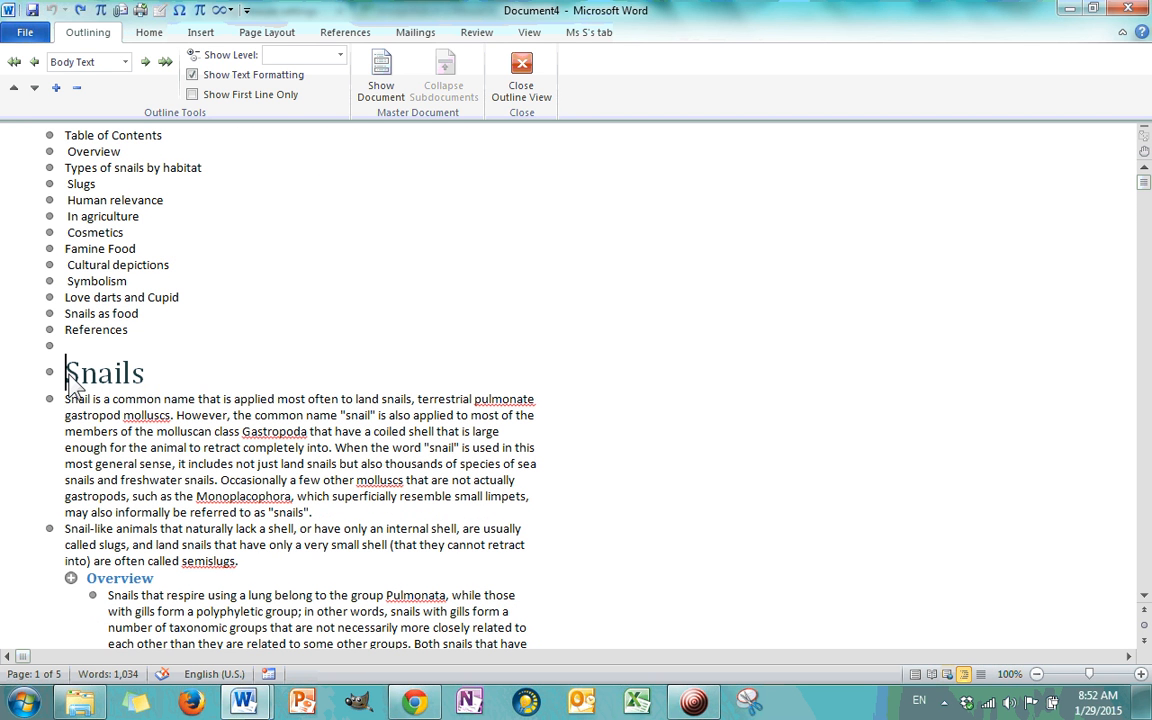
pyautogui.click(150, 376)
pyautogui.click(70, 378)
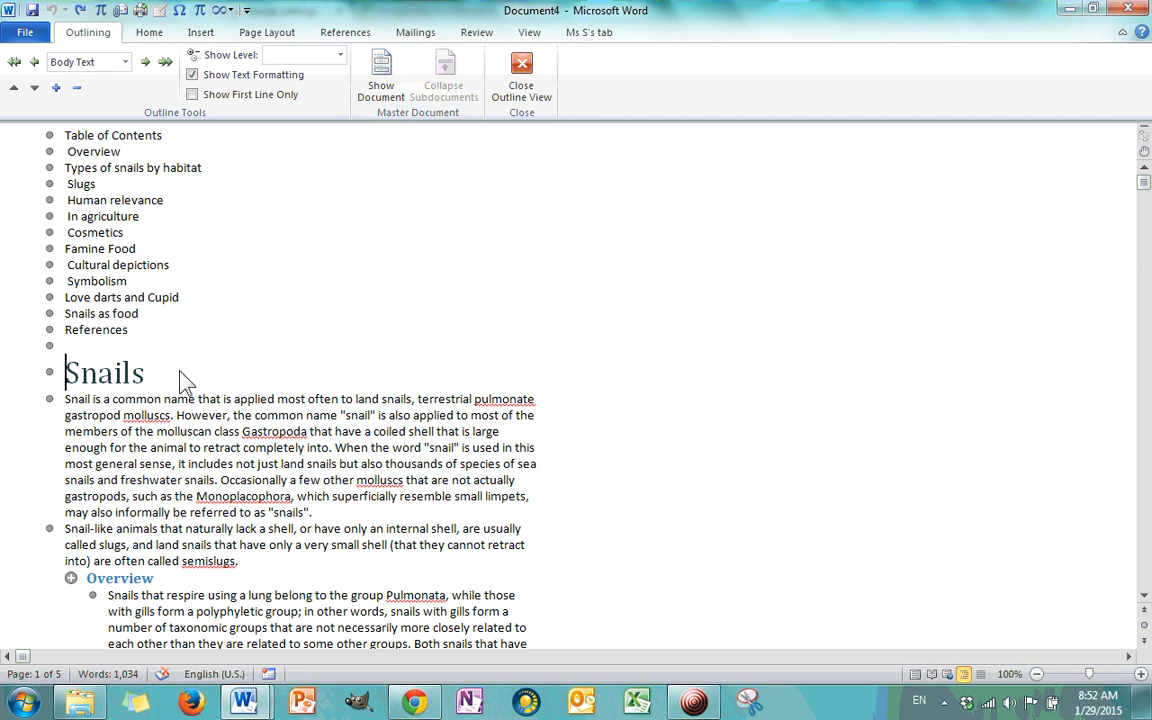
pyautogui.scroll(-10, 160, 380)
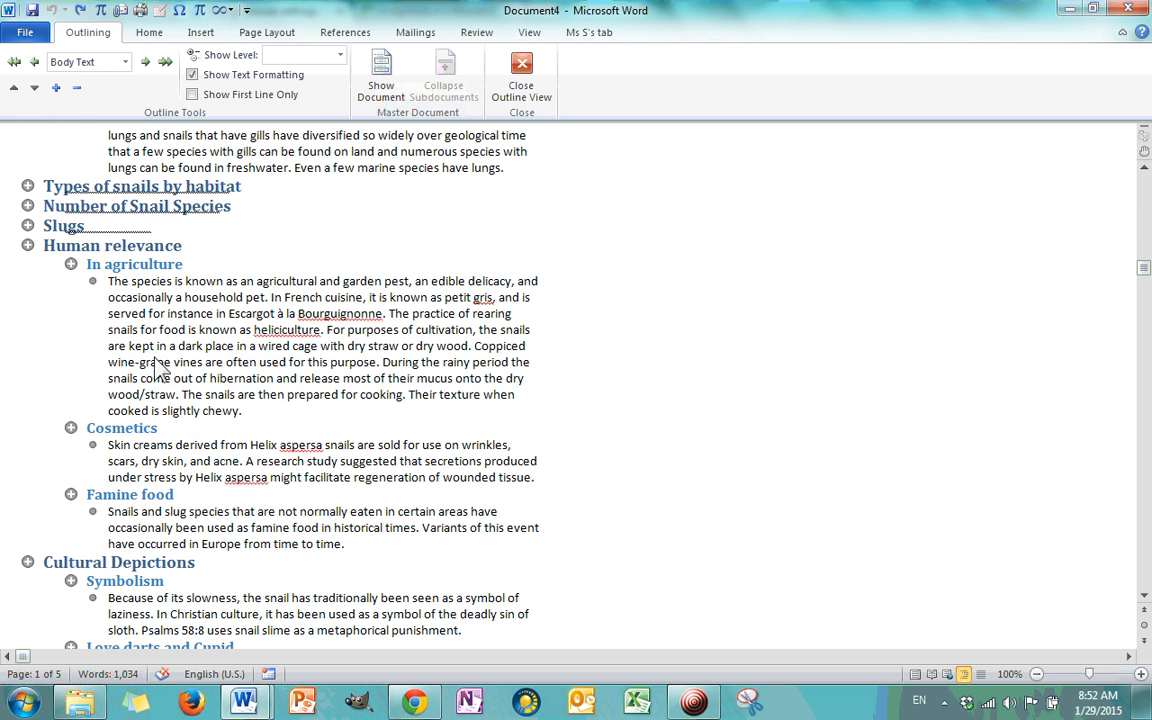
pyautogui.scroll(-3, 157, 370)
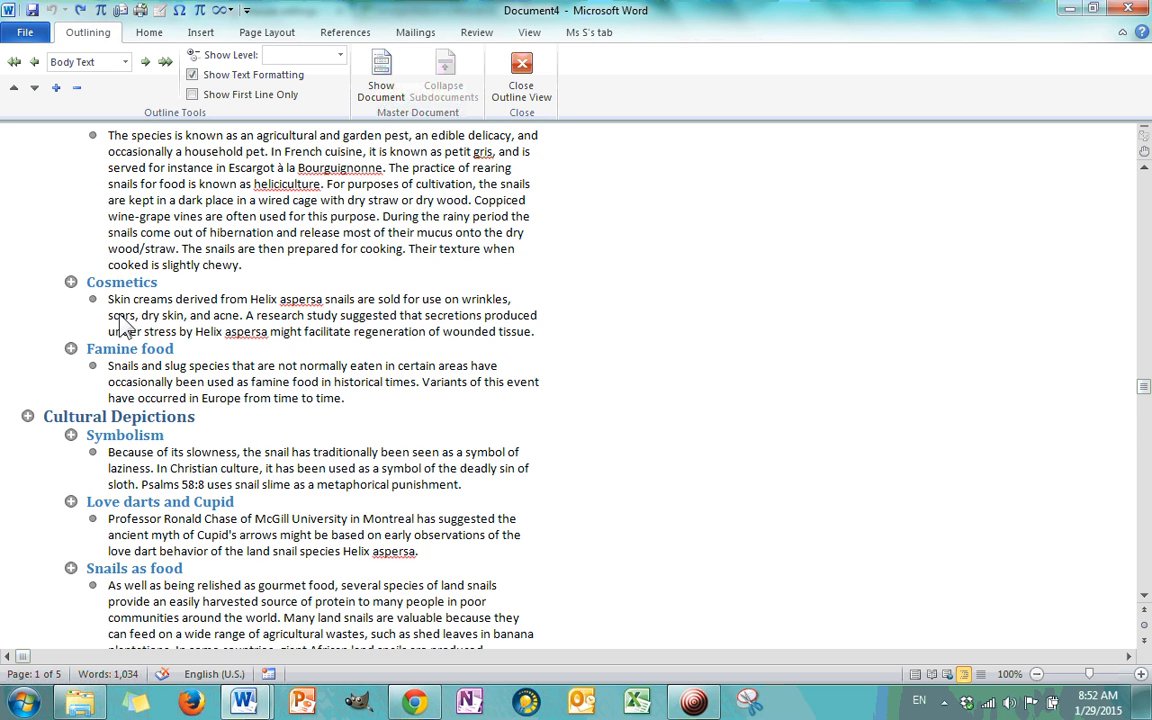
pyautogui.scroll(-3, 118, 325)
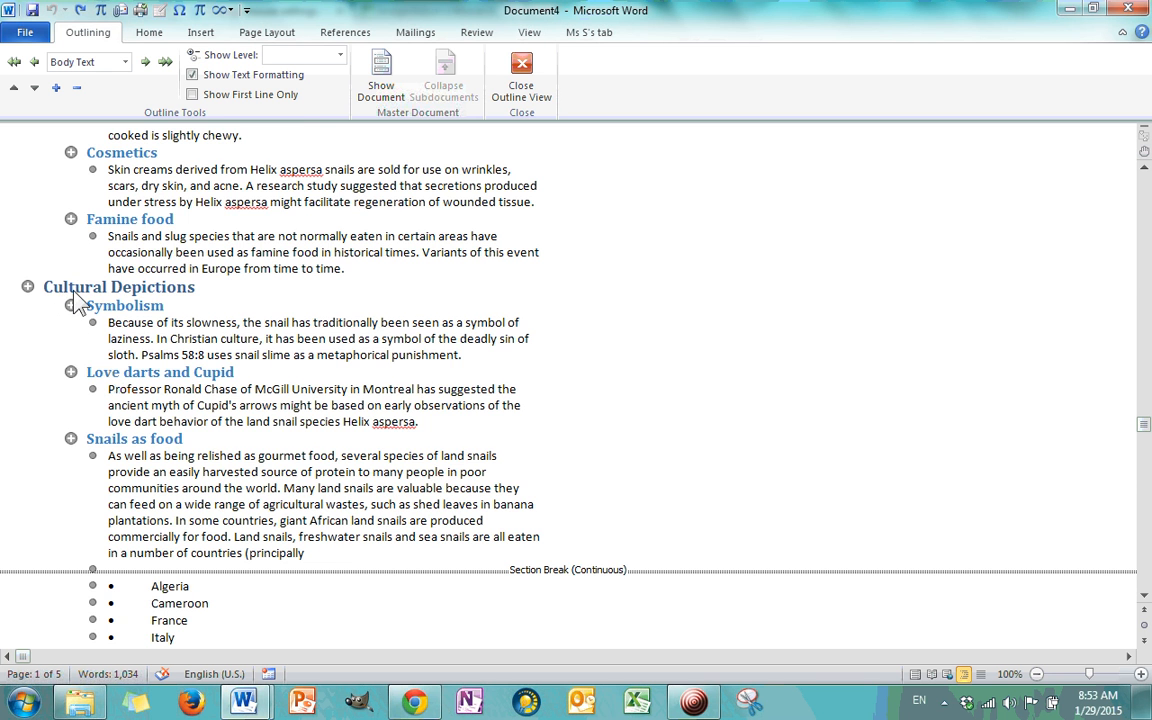
pyautogui.scroll(-12, 75, 300)
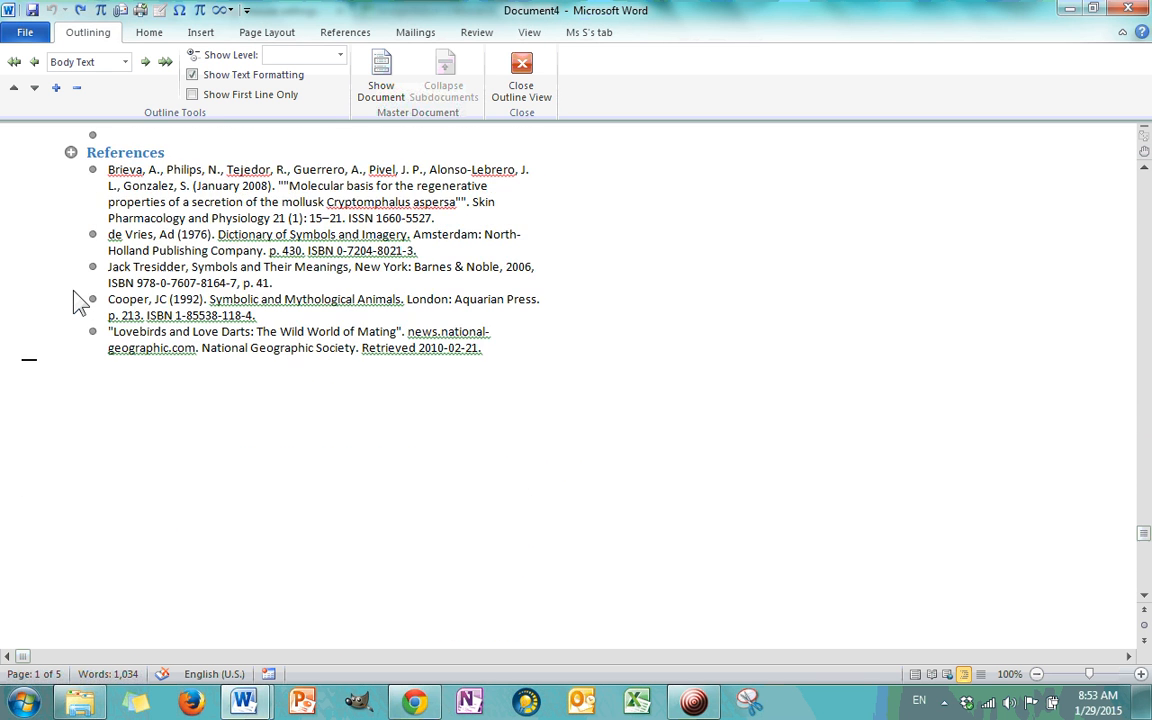
pyautogui.scroll(8, 78, 300)
pyautogui.scroll(5, 74, 301)
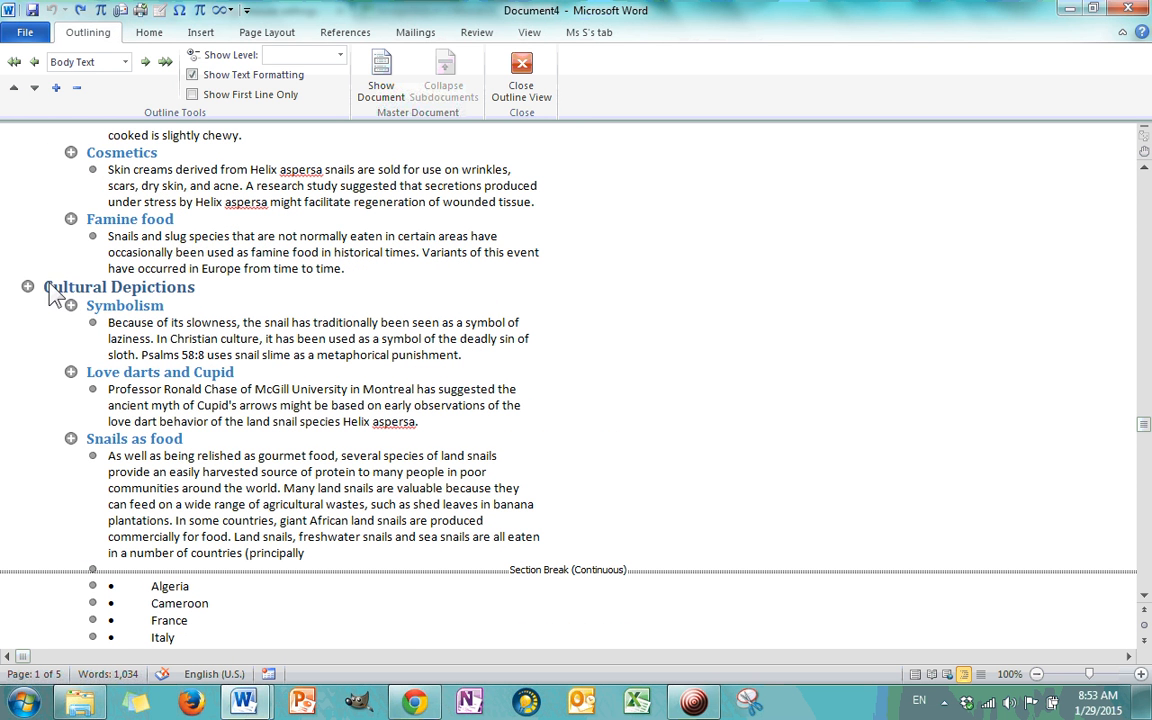
# - Select the Cultural Depictions heading text, clear the selection, and review the subheadings and text beneath it
pyautogui.moveTo(45, 288); pyautogui.dragTo(210, 298)
pyautogui.click(245, 289)
pyautogui.scroll(-10, 62, 350)
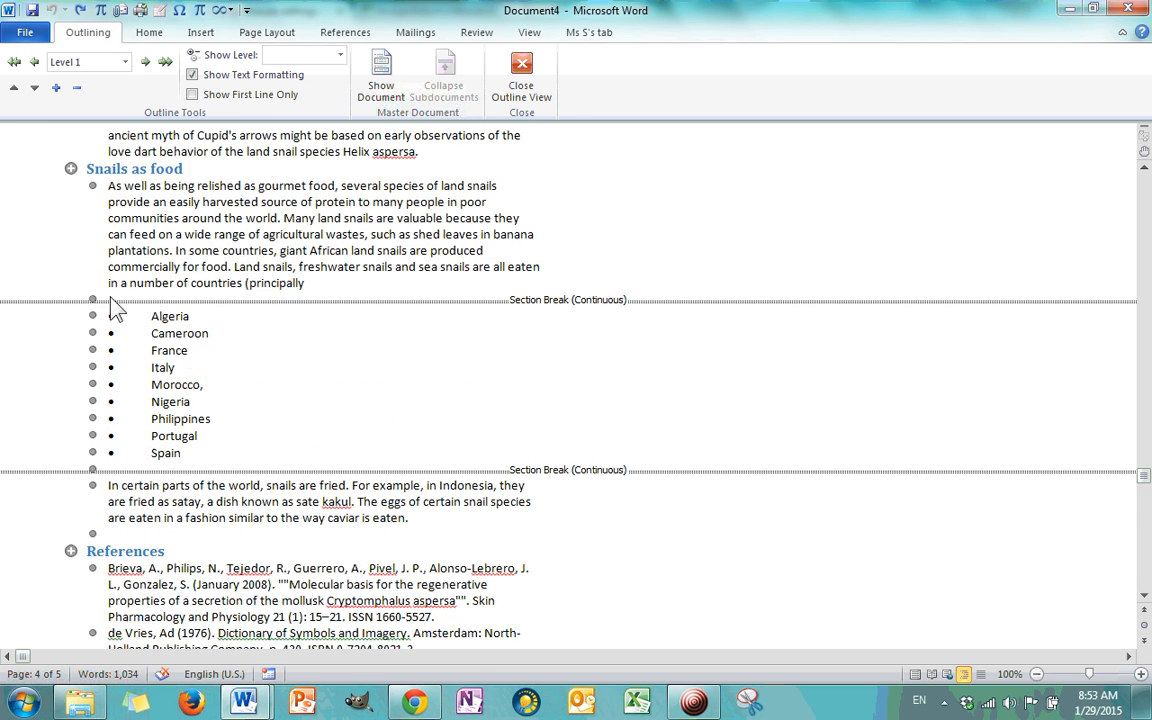
pyautogui.scroll(13, 62, 350)
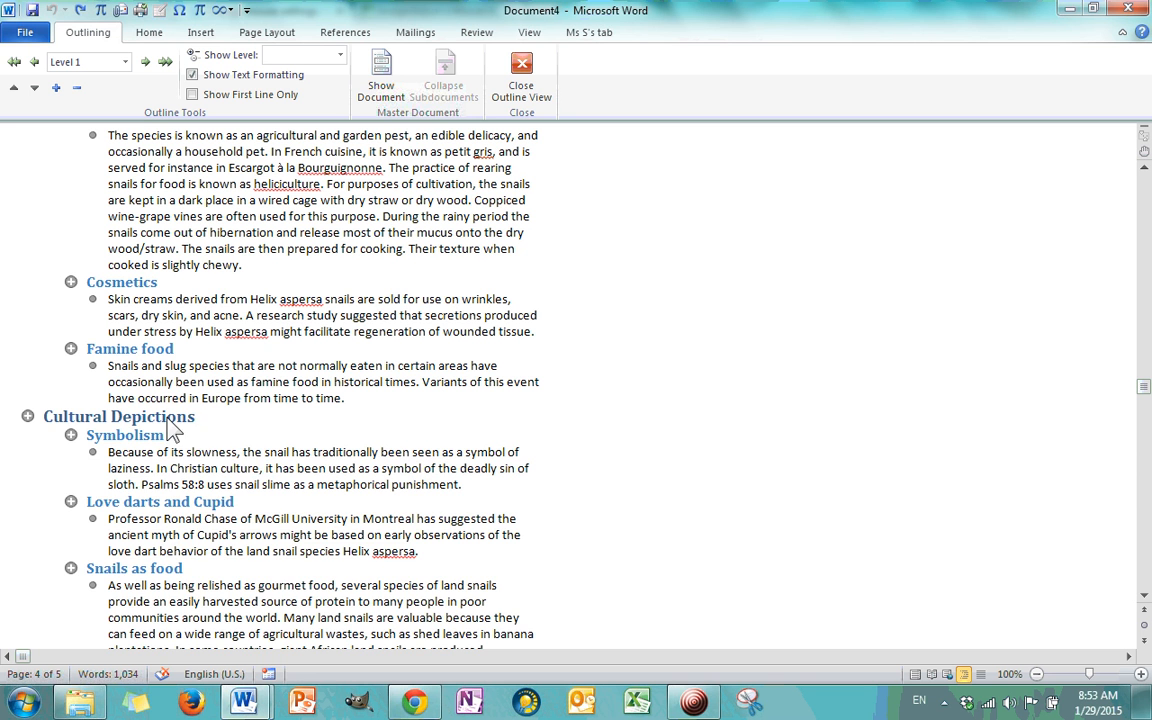
# - Collapse the Cultural Depictions section in the outline, expand it again and clear the selection
pyautogui.doubleClick(28, 418)
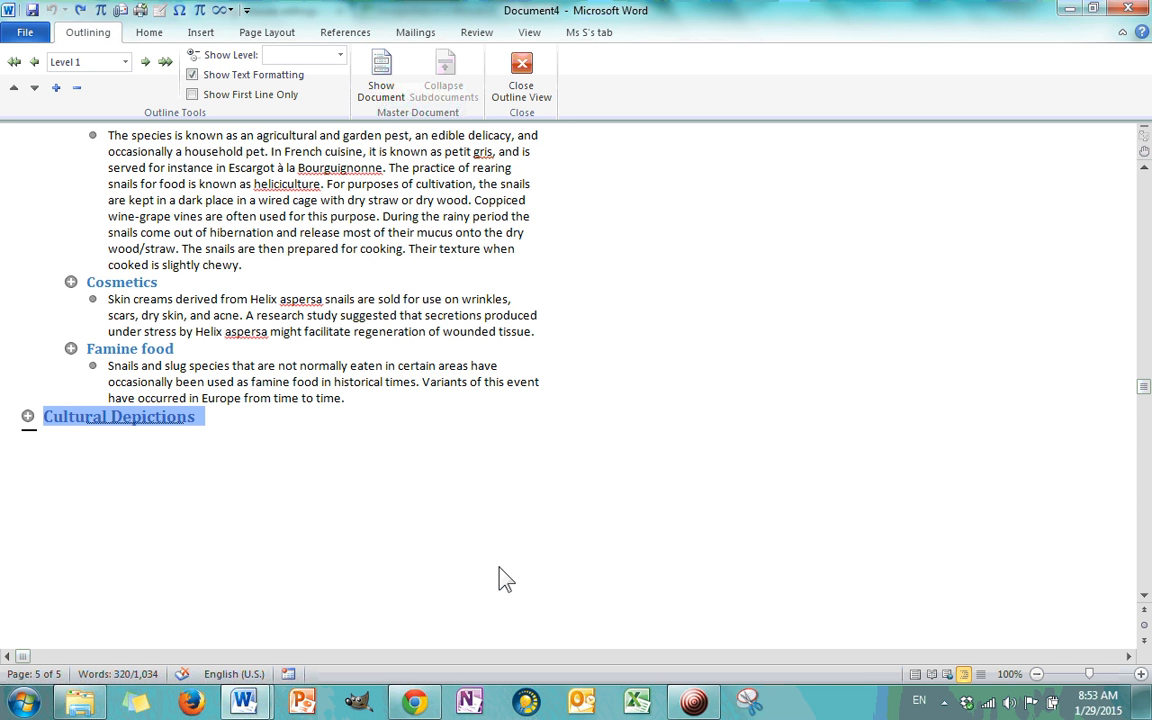
pyautogui.doubleClick(28, 416)
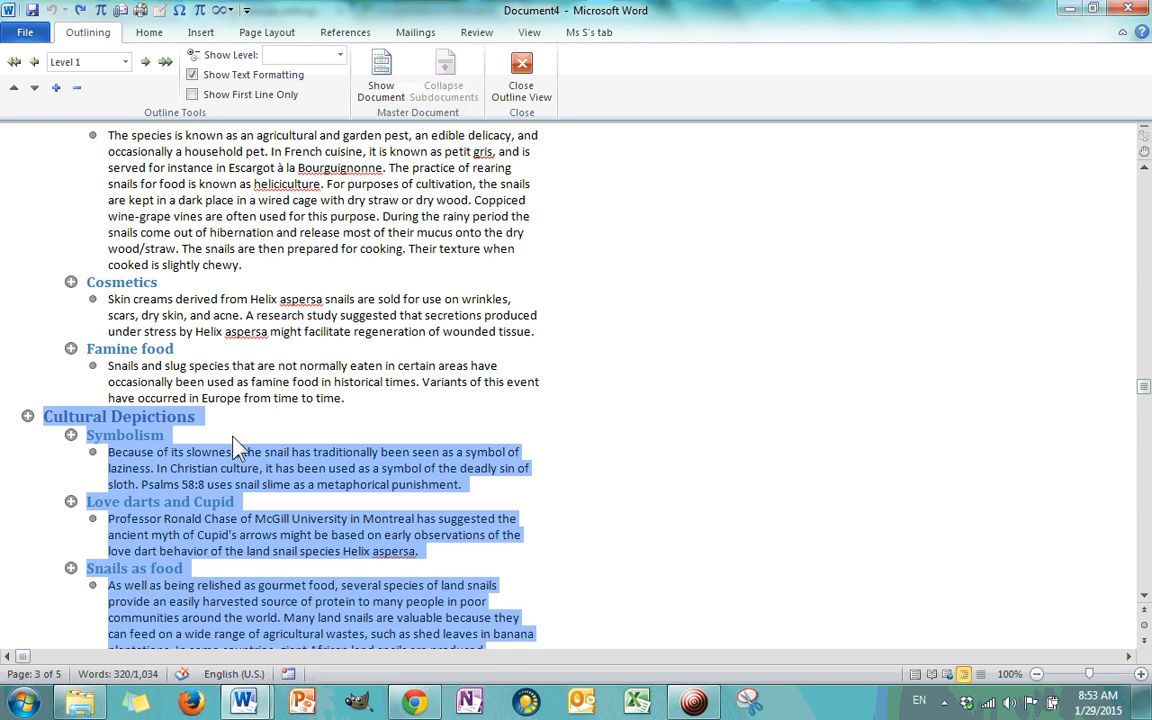
pyautogui.click(237, 437)
# - Collapse the Human relevance section in the outline and check the rest of the document
pyautogui.scroll(3, 154, 455)
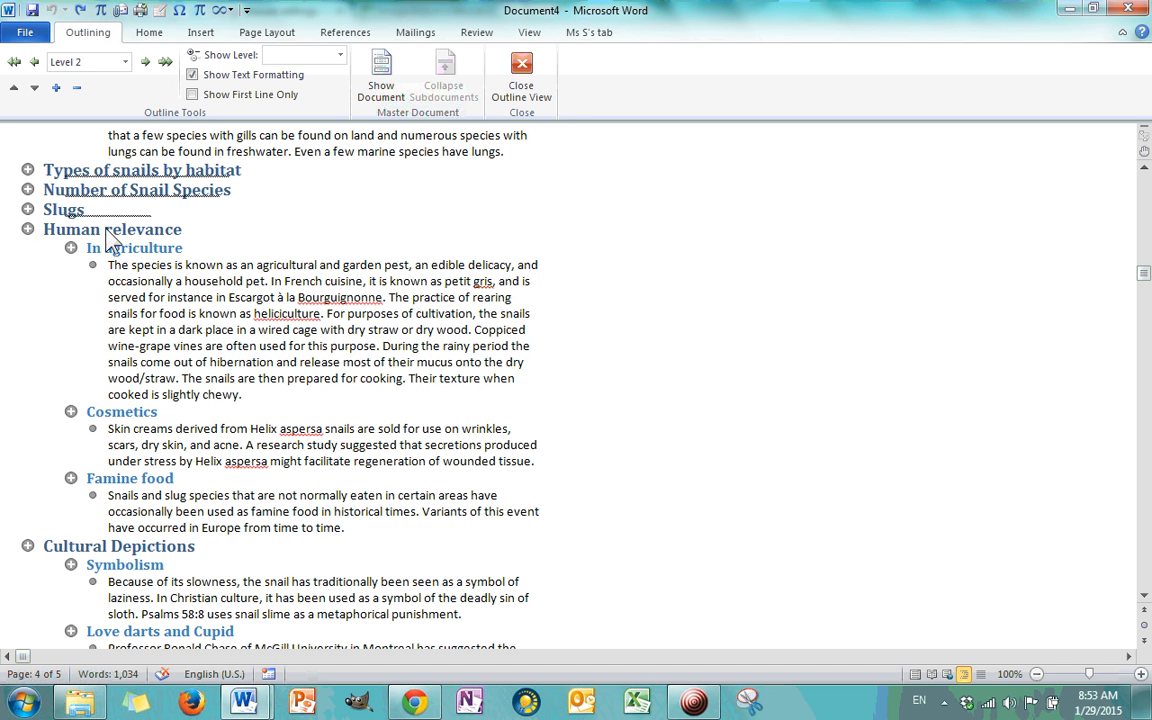
pyautogui.click(192, 226)
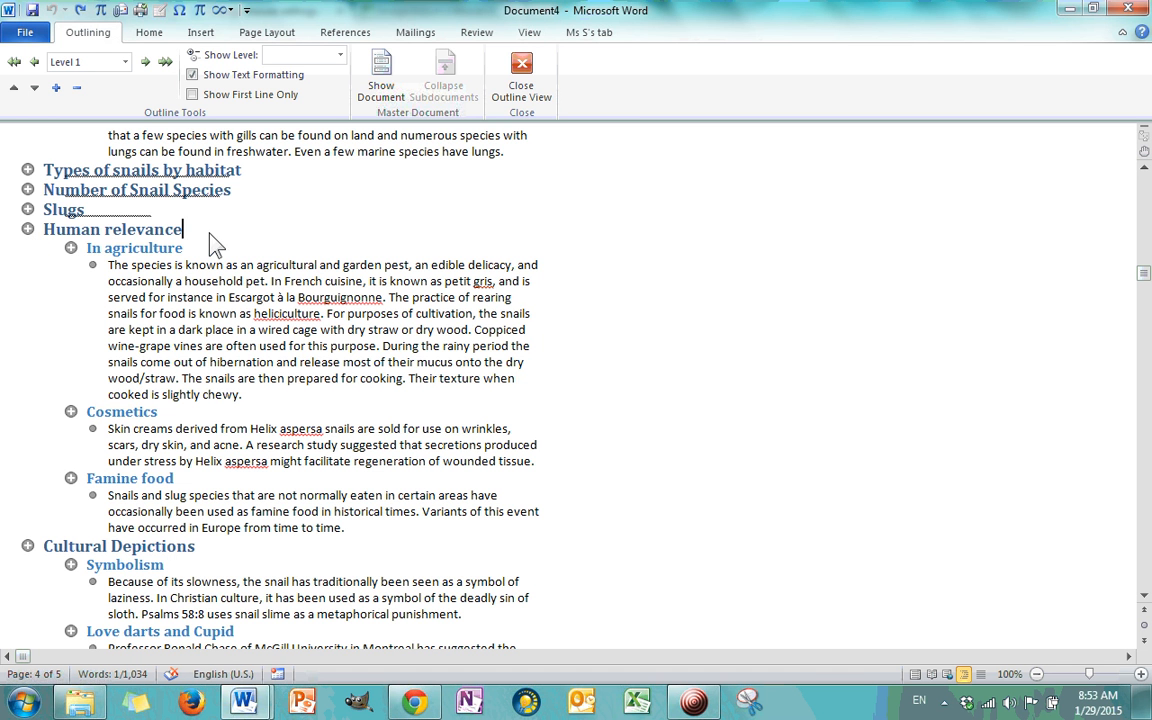
pyautogui.doubleClick(28, 230)
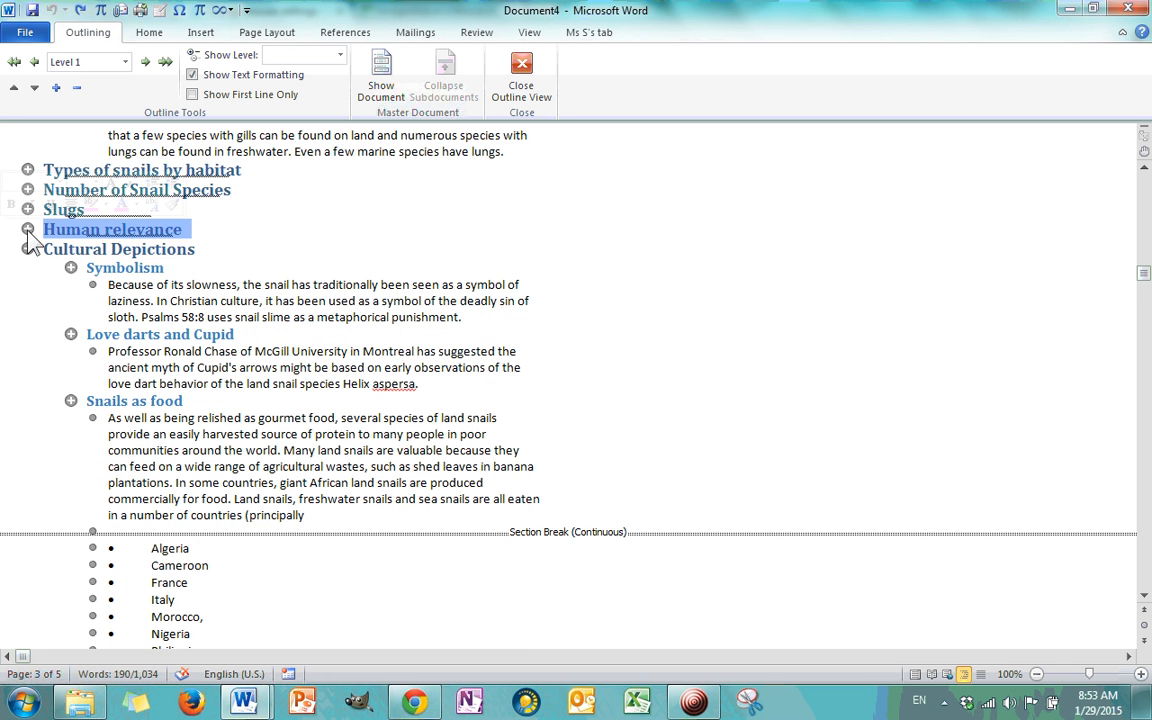
pyautogui.scroll(-10, 58, 307)
pyautogui.scroll(-3, 58, 307)
pyautogui.scroll(8, 42, 303)
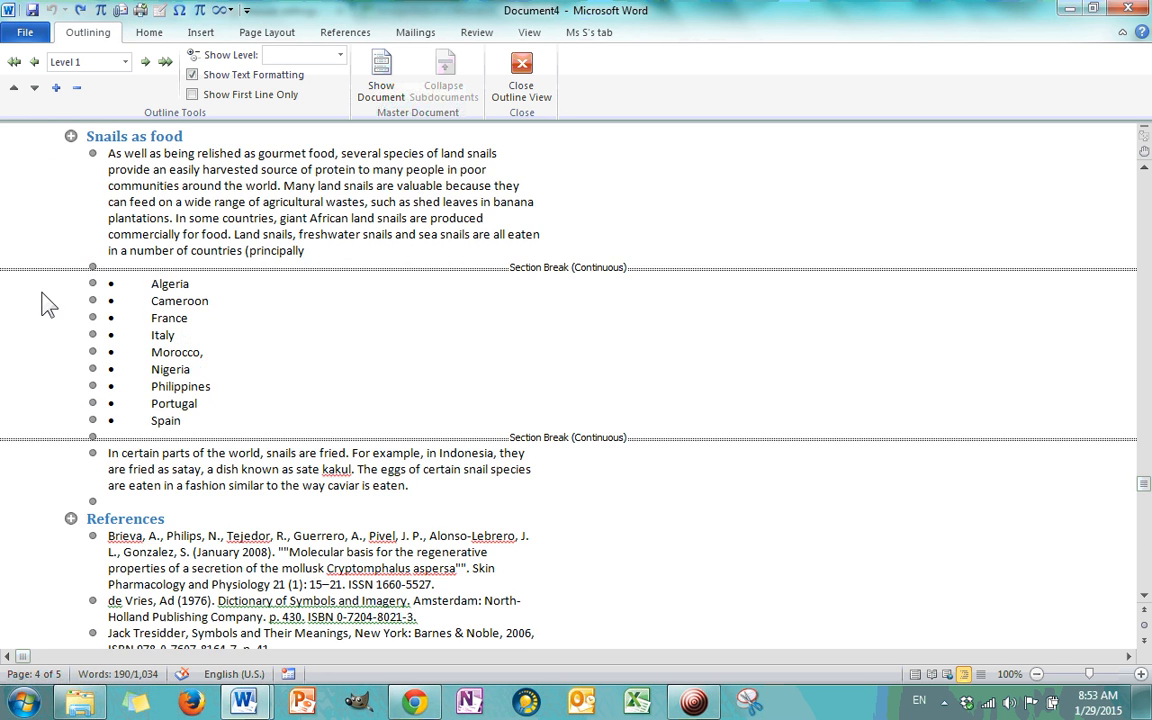
pyautogui.scroll(-8, 352, 307)
pyautogui.click(350, 287)
pyautogui.scroll(15, 370, 336)
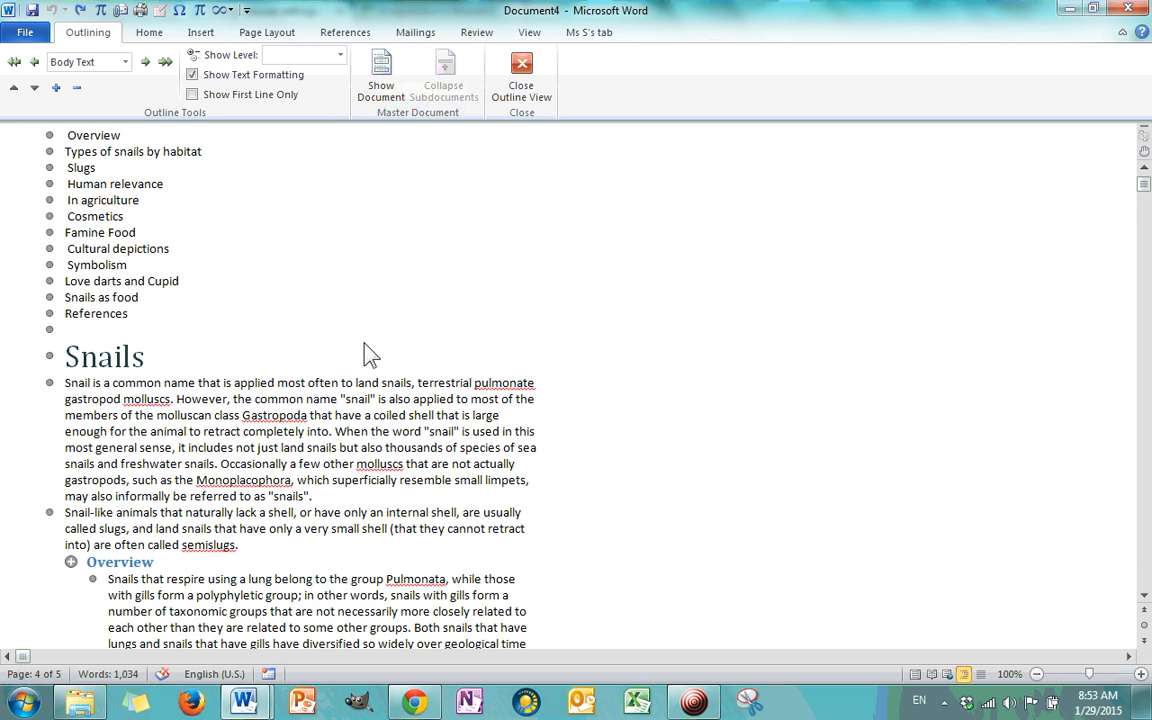
# - Select the whole first paragraph under the Snails title, check the Home formatting commands, and clear the selection
pyautogui.click(384, 448)
pyautogui.click(50, 388)
pyautogui.scroll(-3, 470, 435)
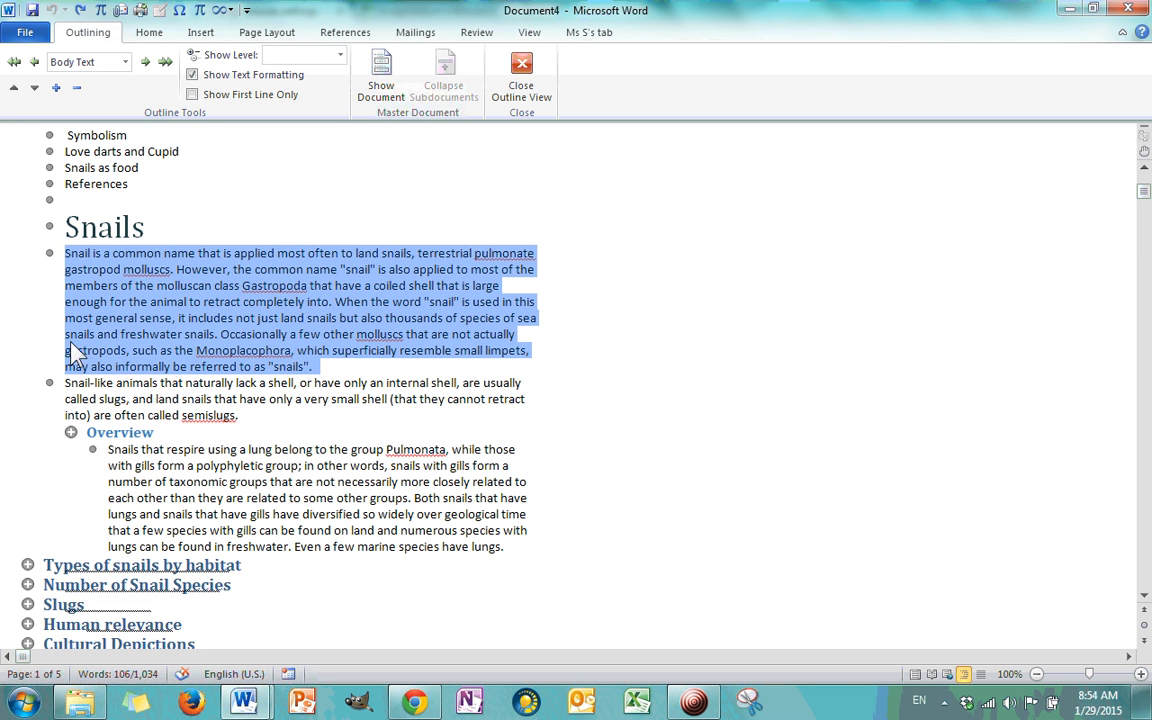
pyautogui.click(152, 366)
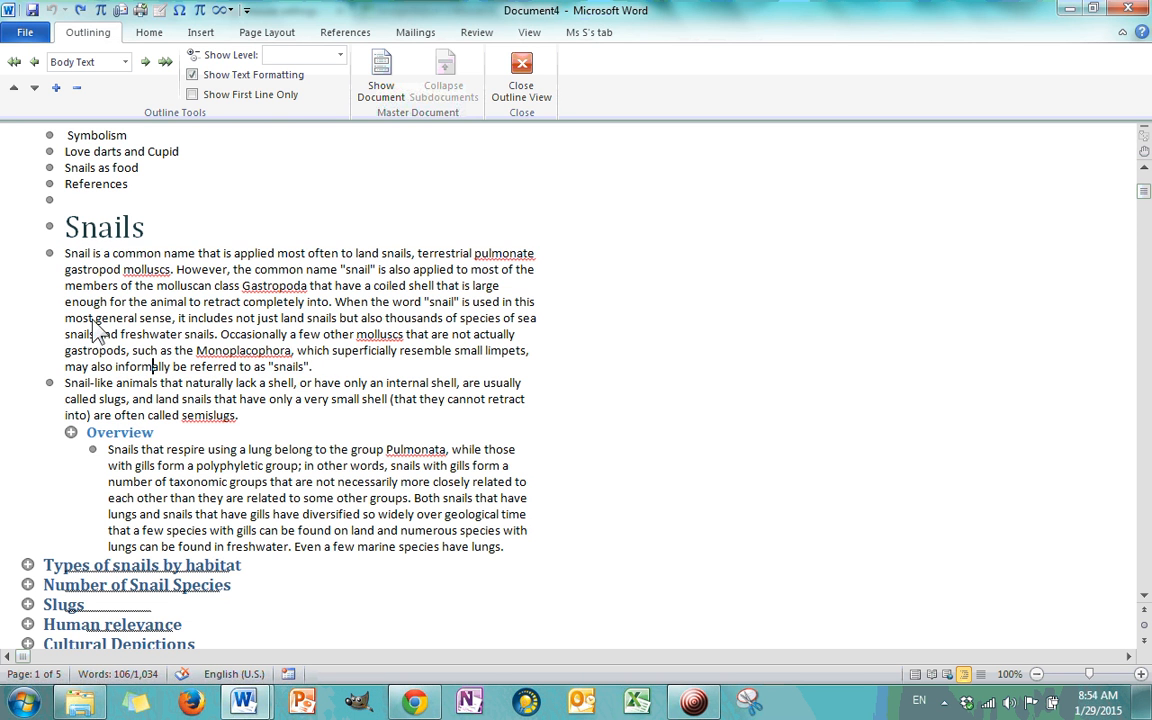
pyautogui.click(50, 255)
pyautogui.scroll(-3, 316, 272)
pyautogui.scroll(3, 310, 272)
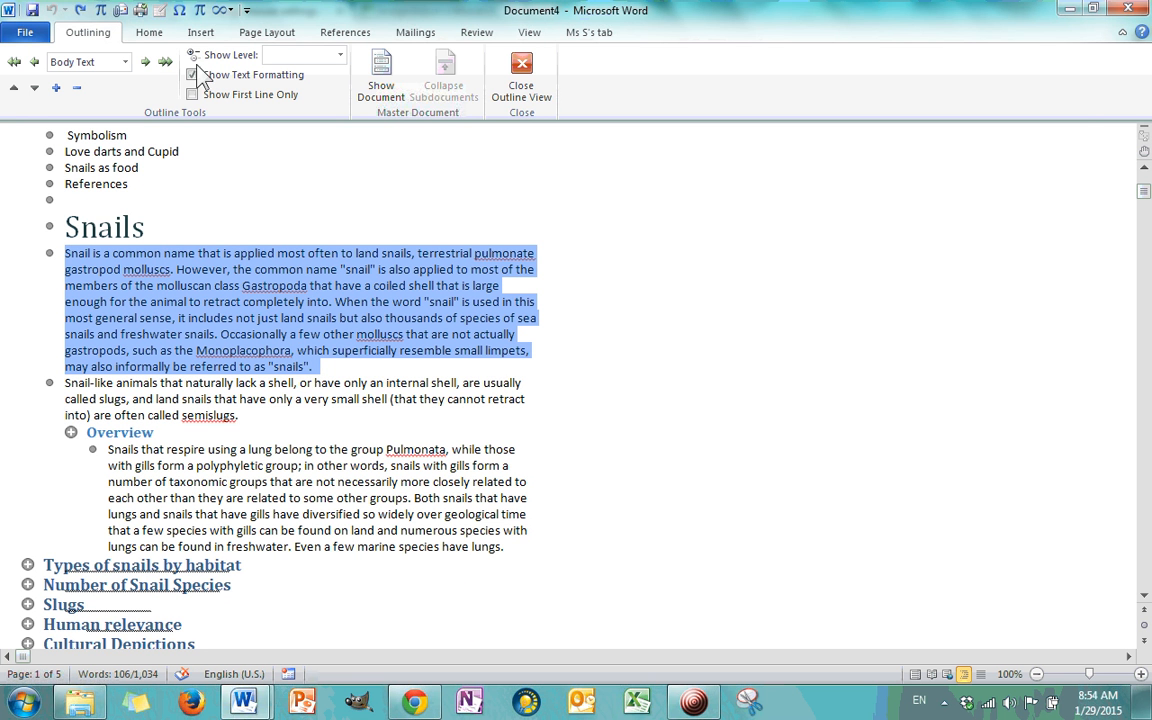
pyautogui.click(160, 33)
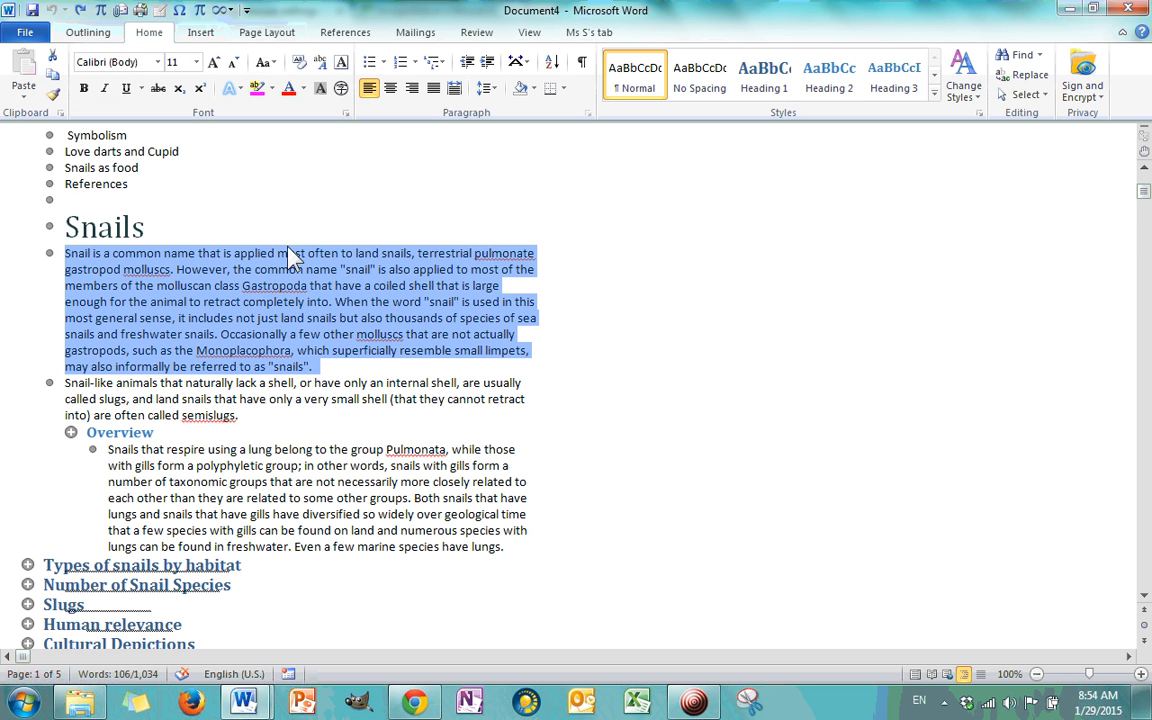
pyautogui.click(290, 214)
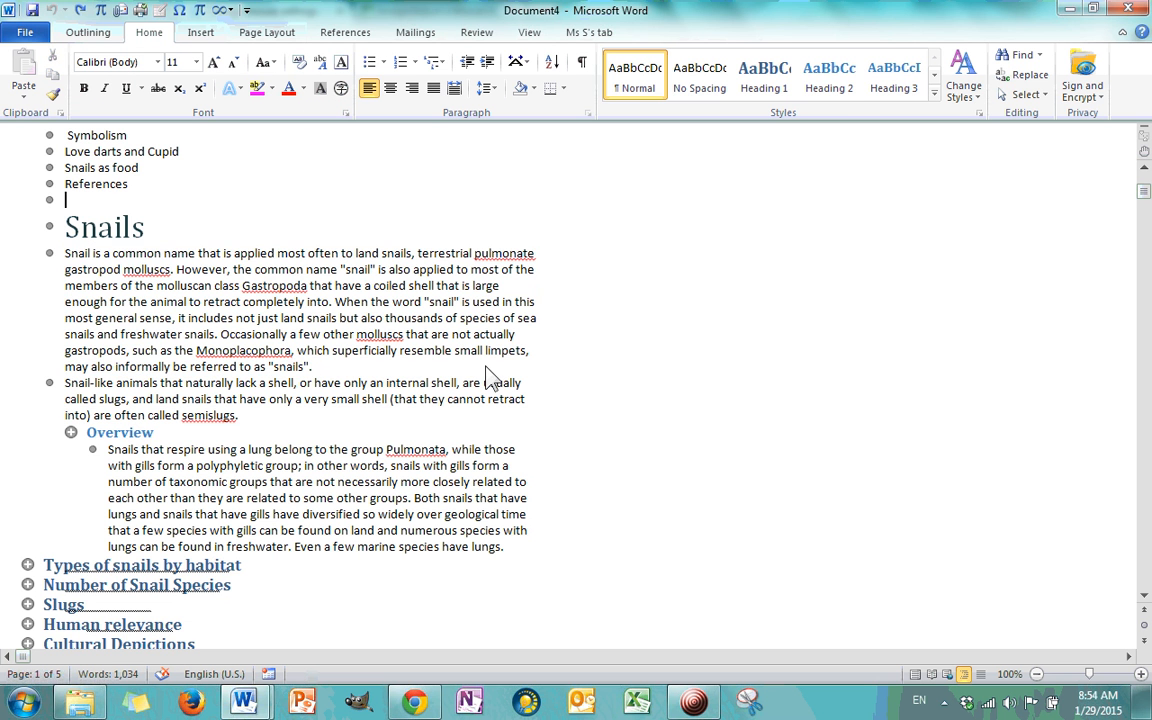
# - Show the master document commands in Outline view and try to create a subdocument at the Snails title
pyautogui.scroll(3, 465, 350)
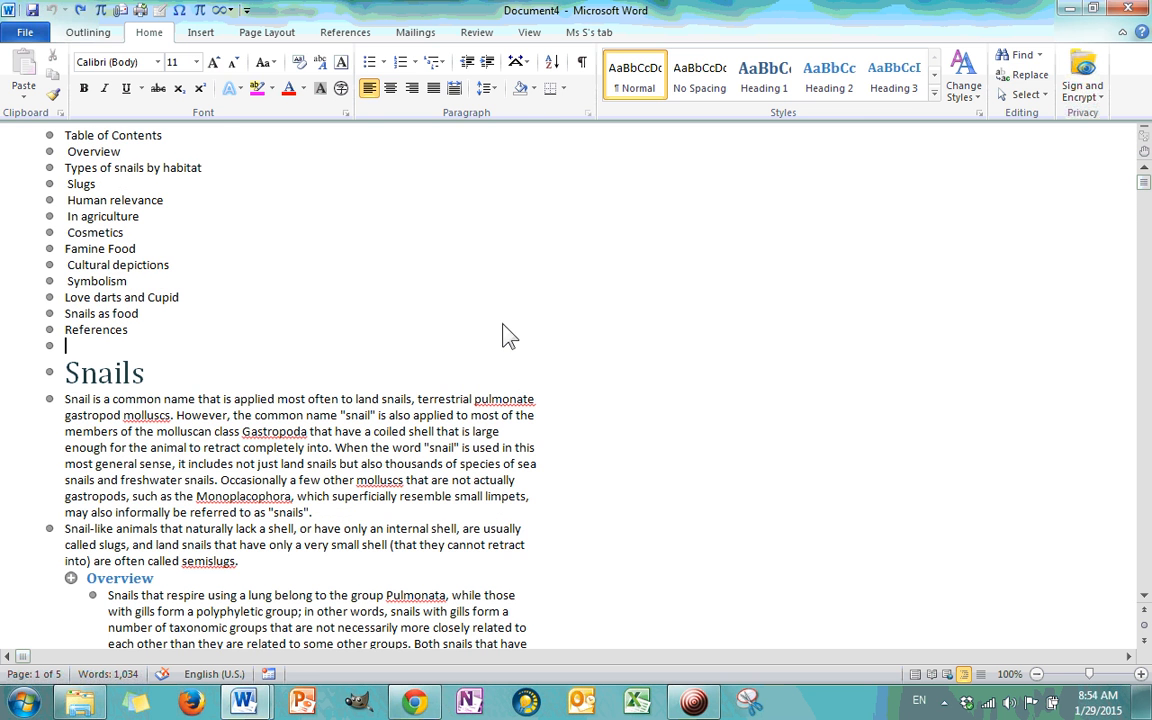
pyautogui.click(99, 36)
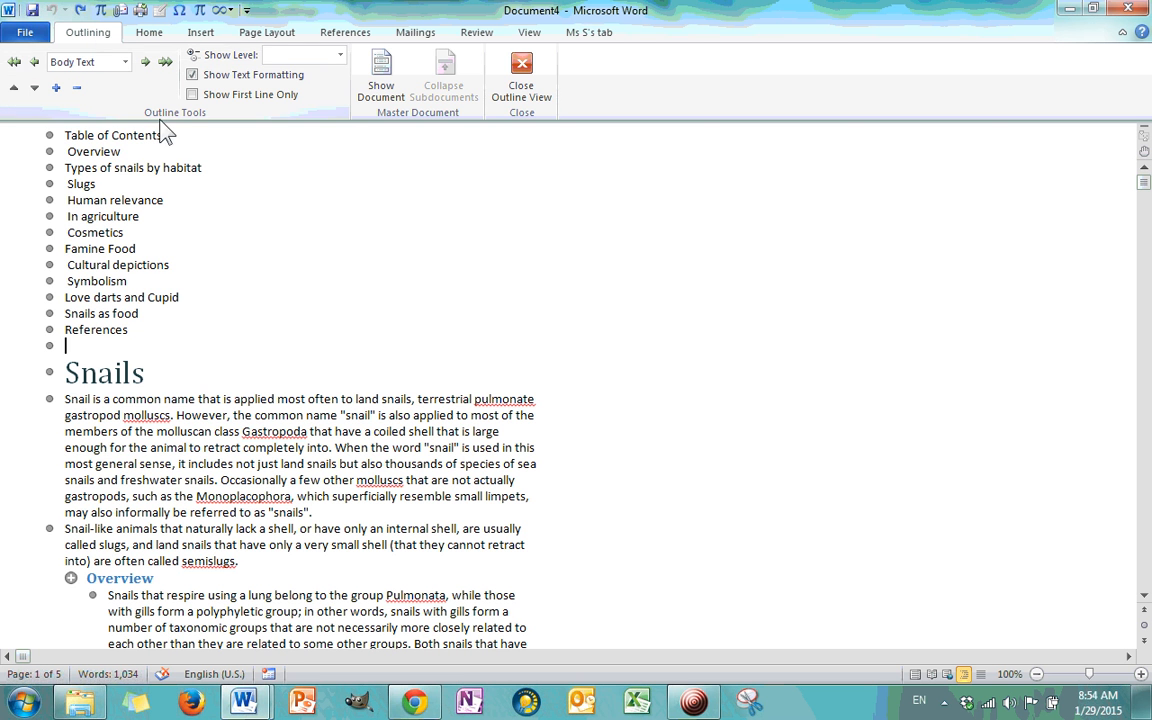
pyautogui.click(384, 92)
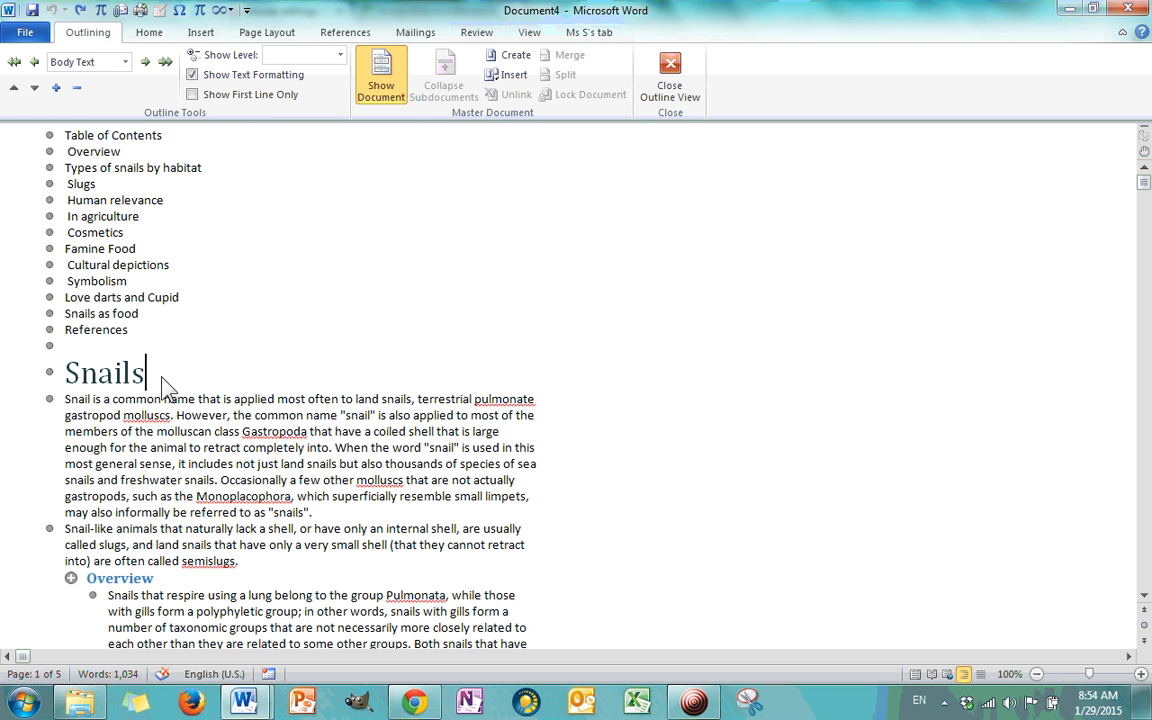
pyautogui.click(507, 56)
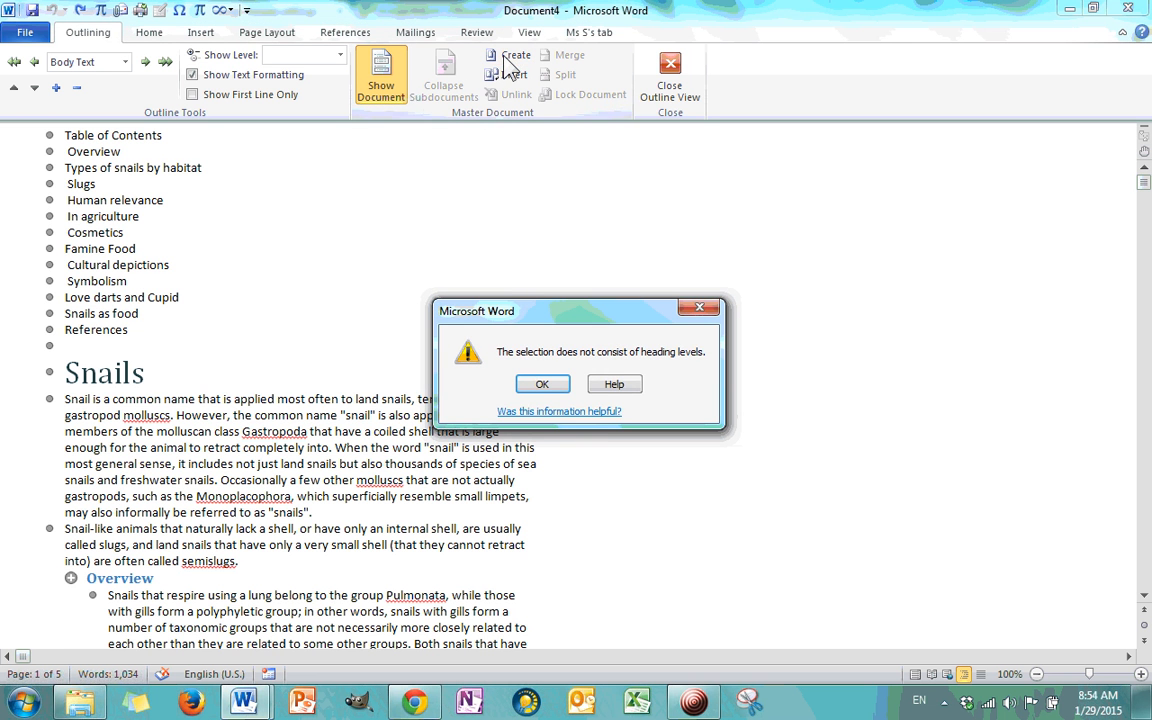
pyautogui.click(699, 311)
# - Try to create a subdocument at the end of the first paragraph under the Snails title
pyautogui.scroll(-5, 342, 262)
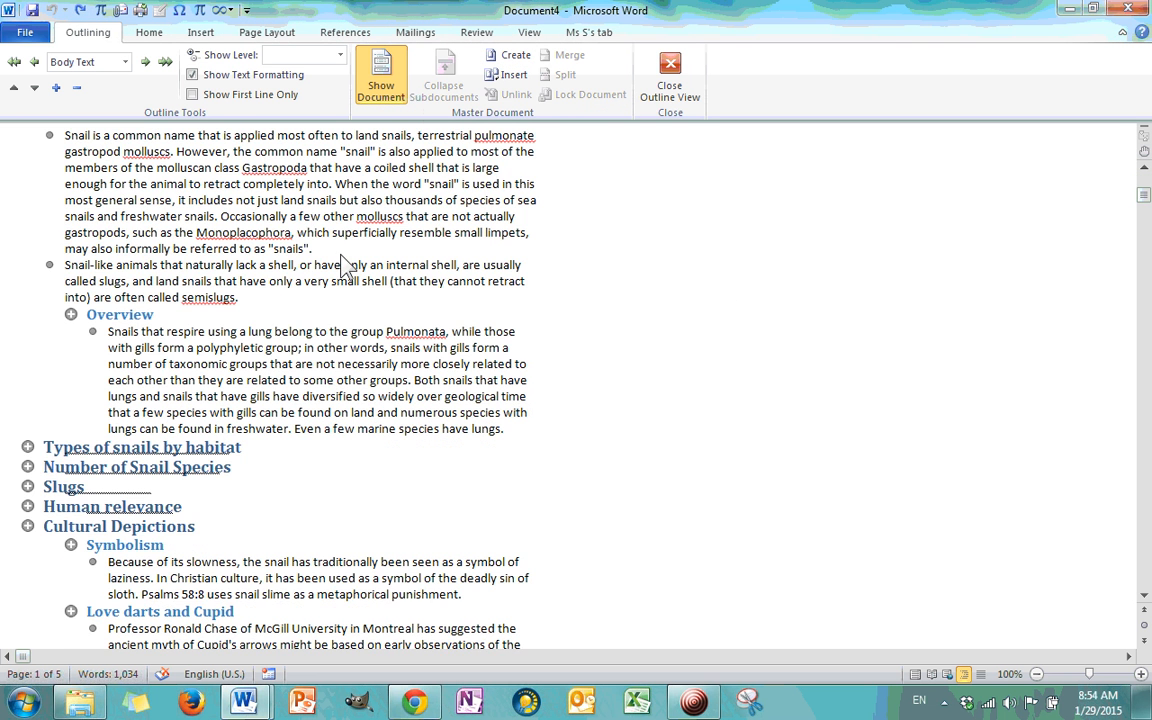
pyautogui.scroll(3, 321, 338)
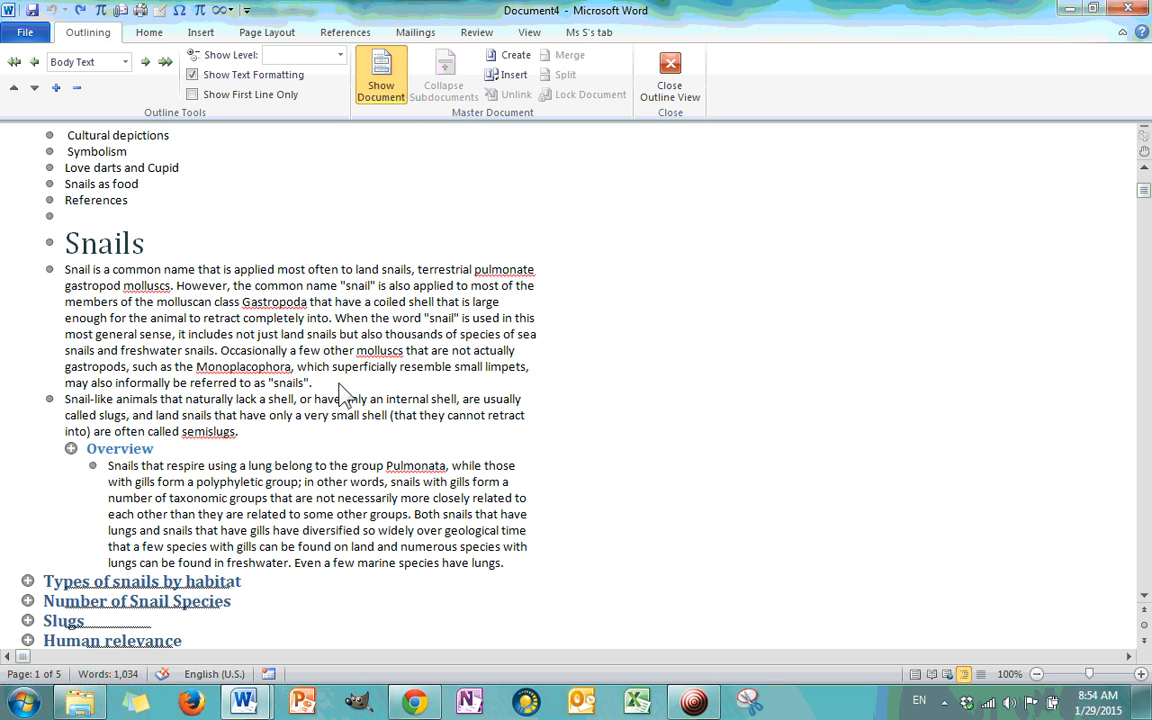
pyautogui.click(515, 57)
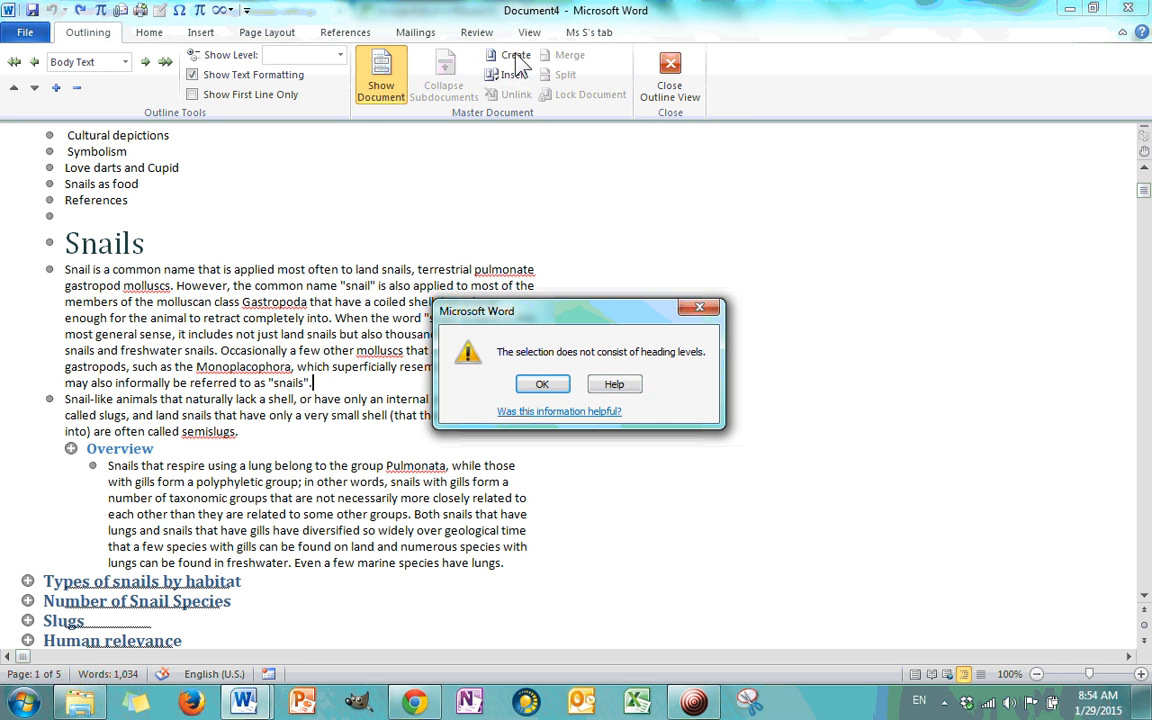
pyautogui.click(535, 387)
# - Try to create a subdocument at the end of the first paragraph under Snails as food
pyautogui.scroll(-10, 380, 345)
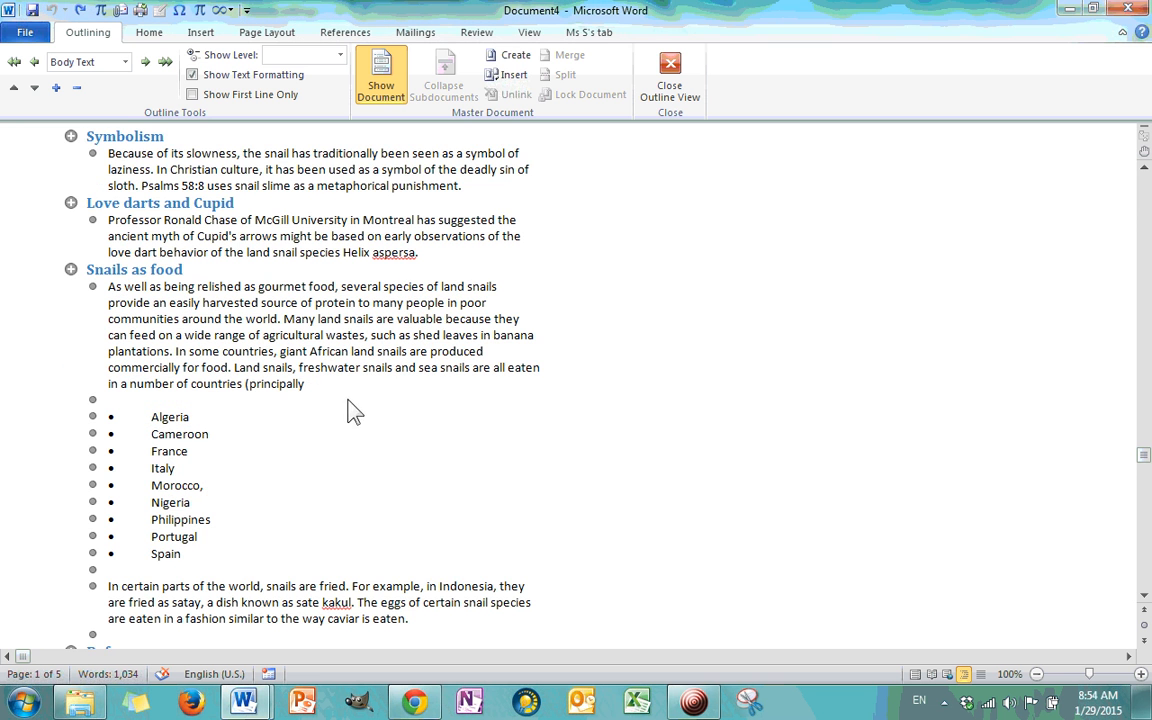
pyautogui.click(515, 57)
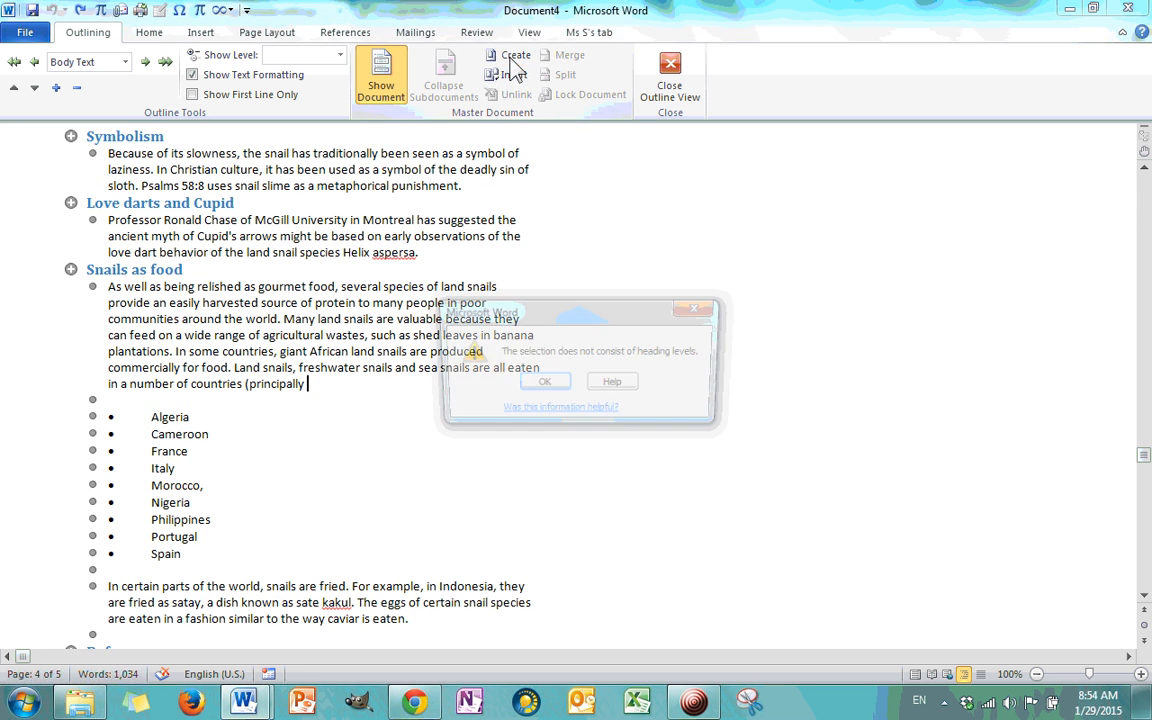
pyautogui.click(699, 307)
# - Try to create a subdocument at the Spain item in the list of countries
pyautogui.scroll(-8, 365, 290)
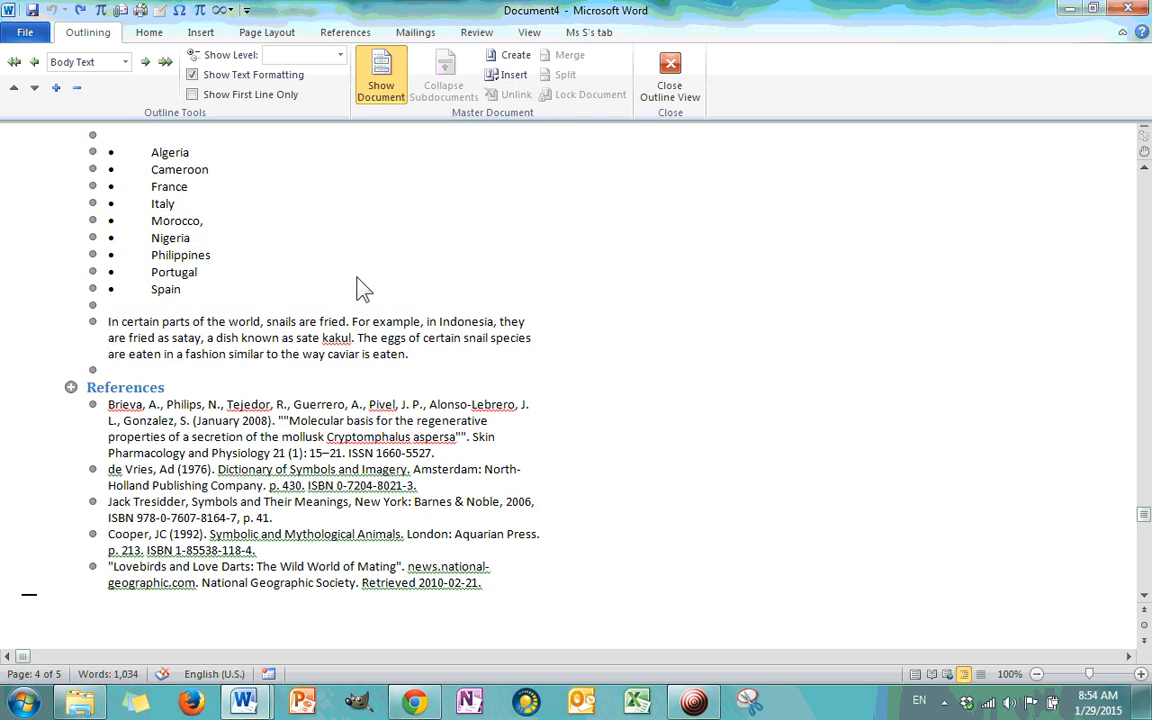
pyautogui.scroll(5, 370, 285)
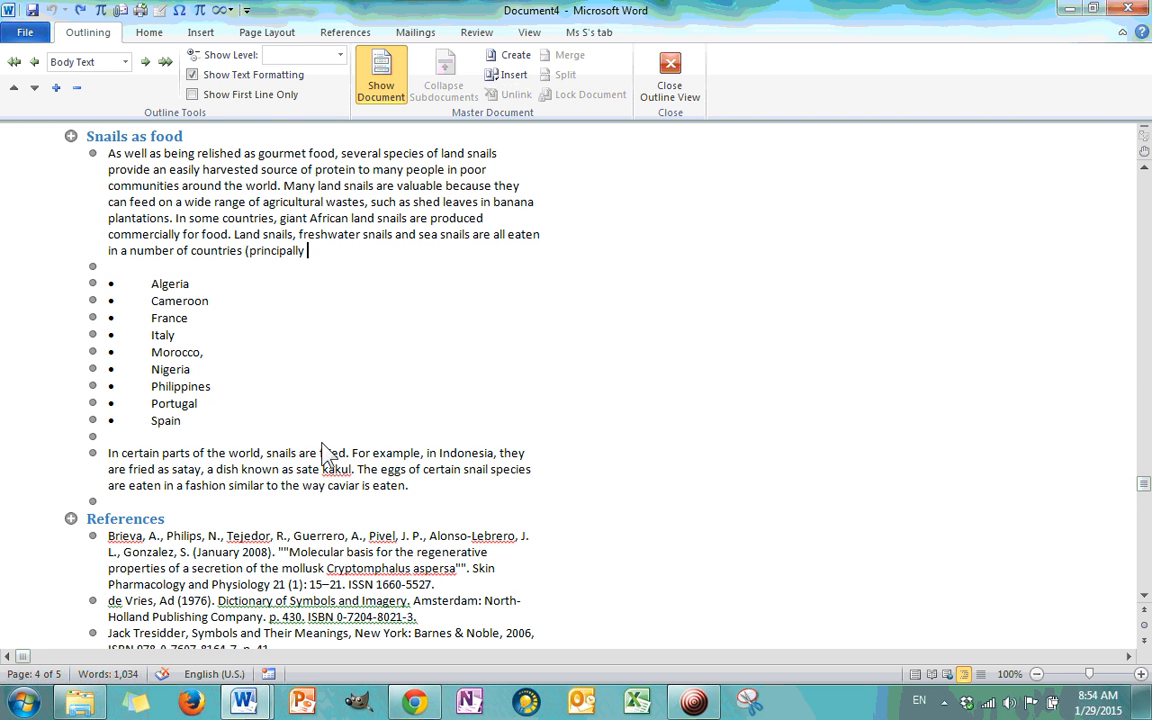
pyautogui.click(225, 437)
pyautogui.click(200, 422)
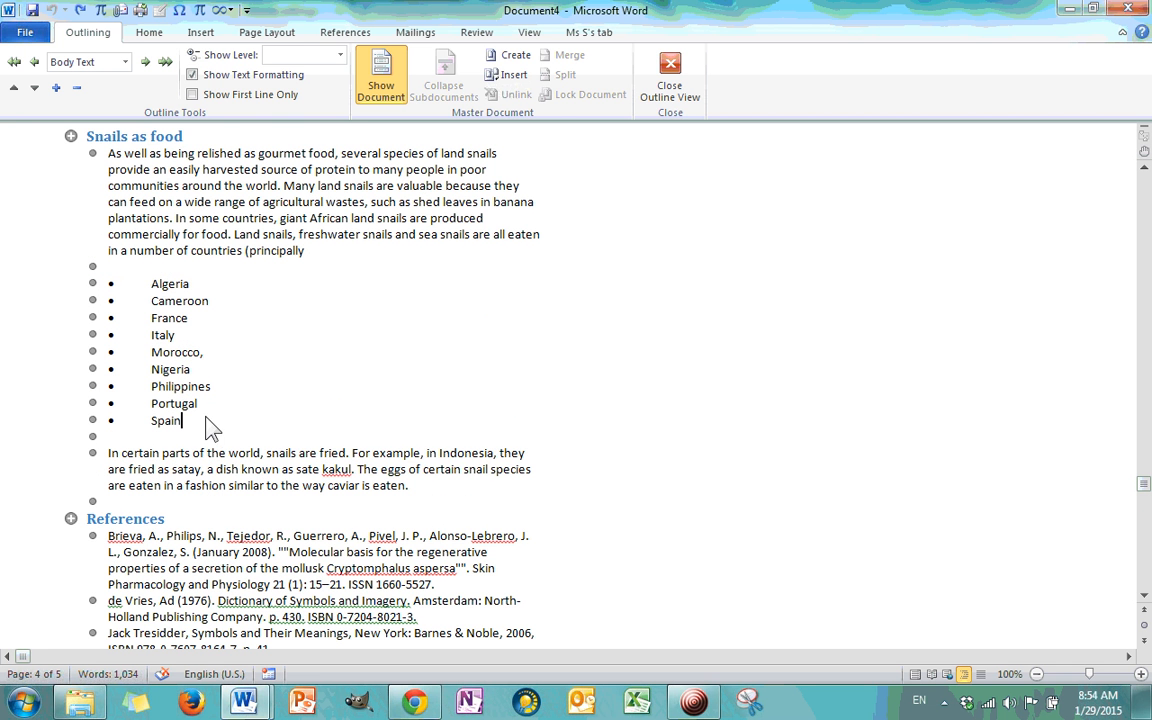
pyautogui.click(505, 56)
pyautogui.click(699, 309)
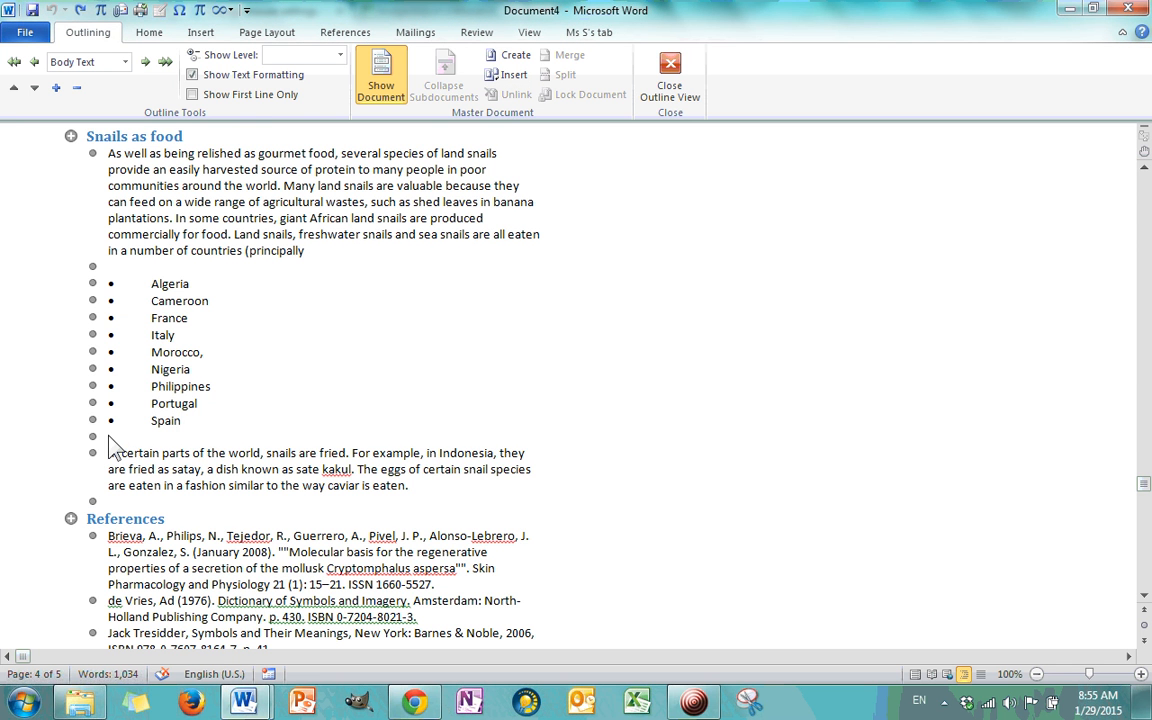
# - Look at the Insert Subdocument dialog from the Famine Food line and close it without choosing a file
pyautogui.scroll(15, 113, 445)
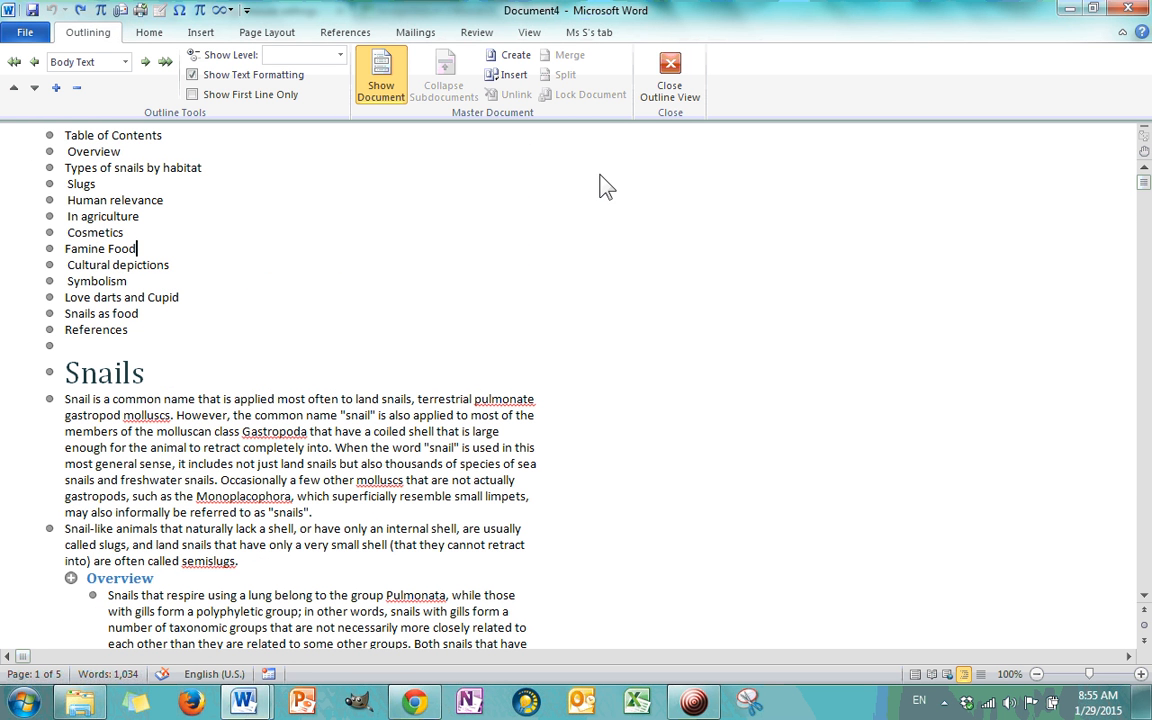
pyautogui.click(507, 75)
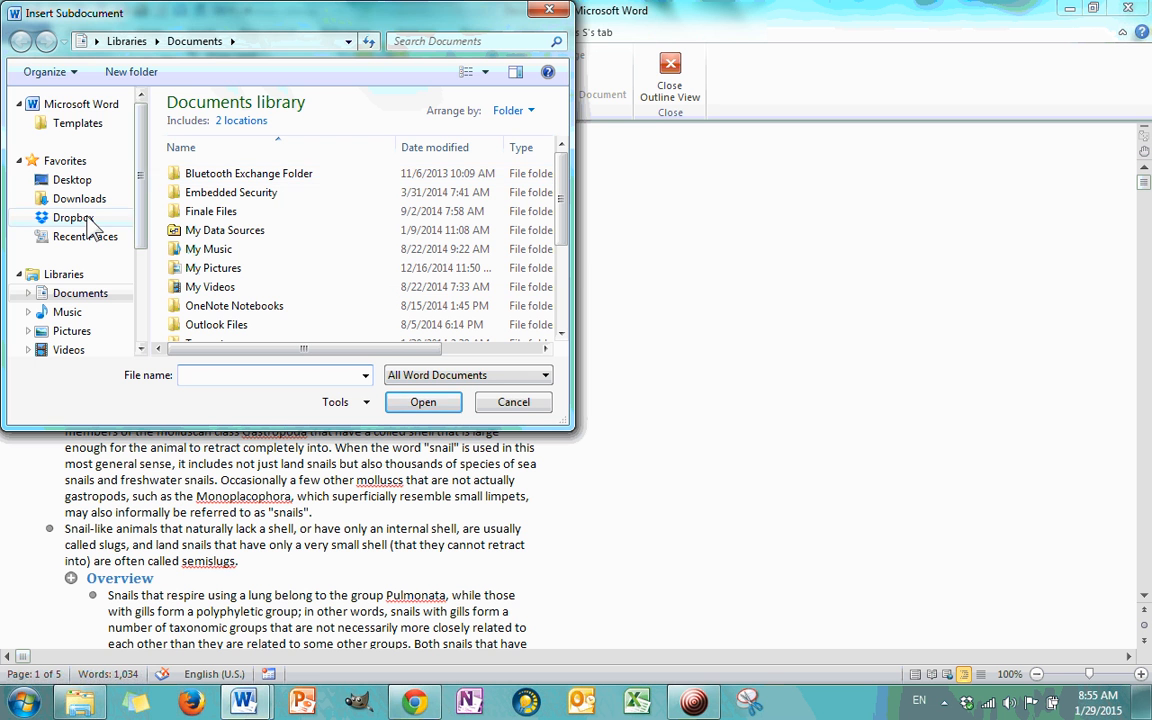
pyautogui.click(548, 11)
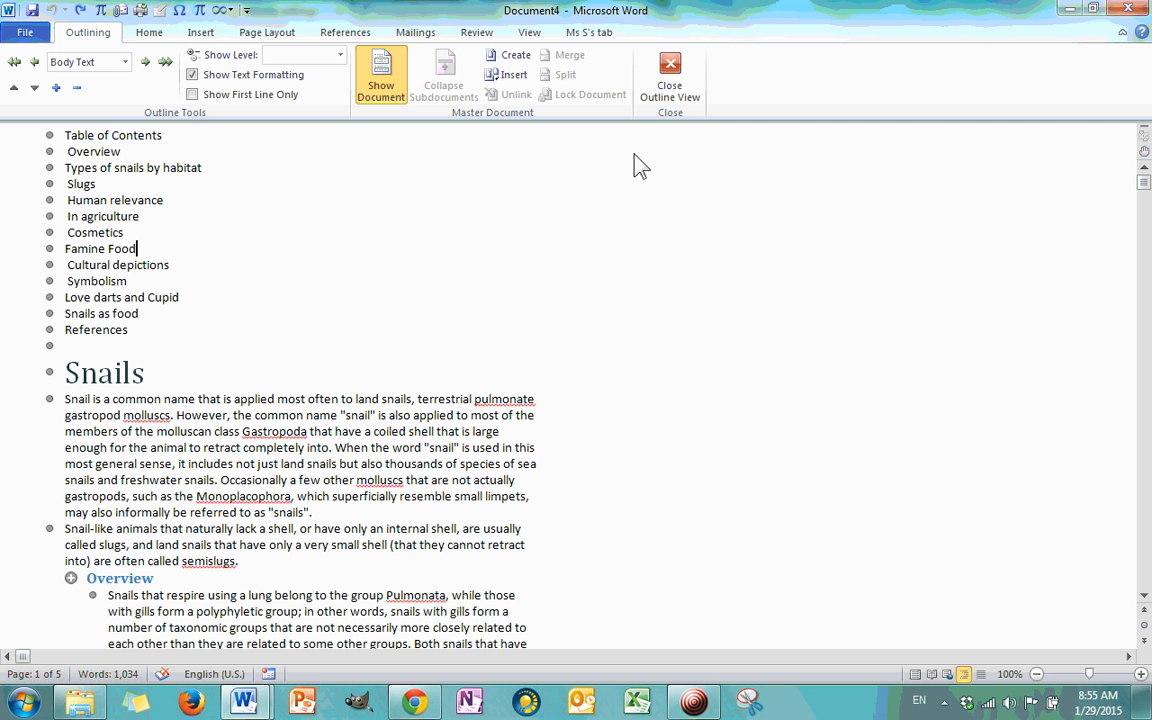
# - Show only the first line of each paragraph in the outline, review the document, and restore the full paragraphs
pyautogui.click(193, 95)
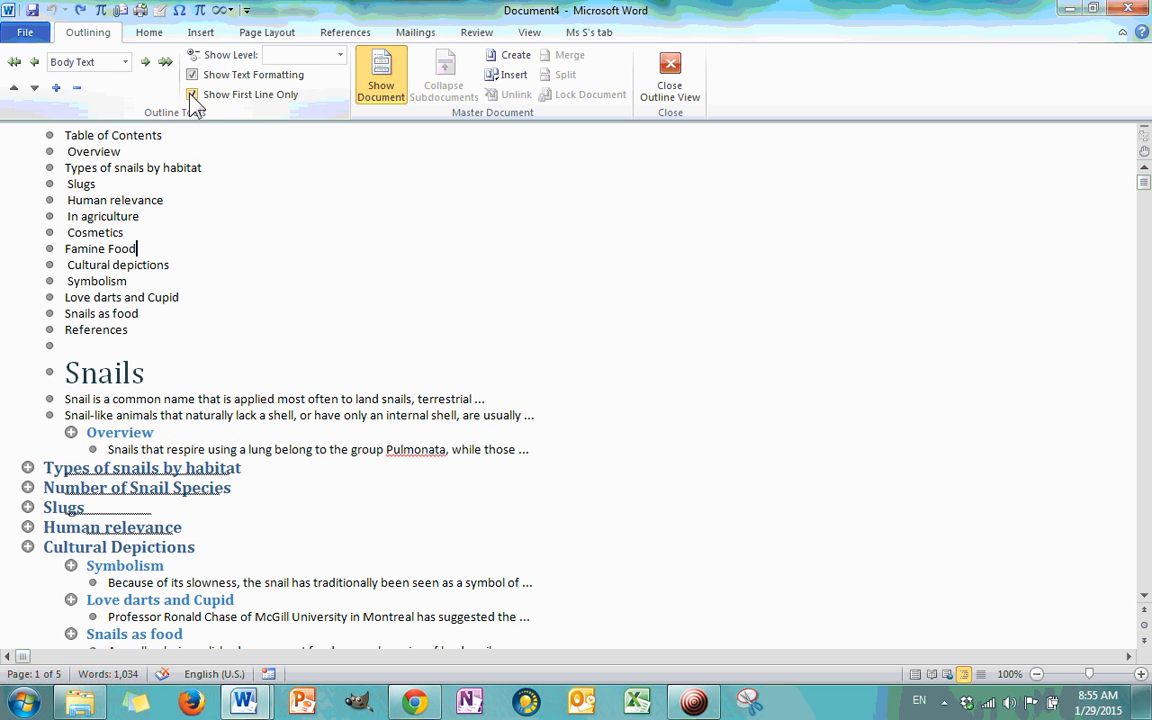
pyautogui.scroll(-15, 268, 262)
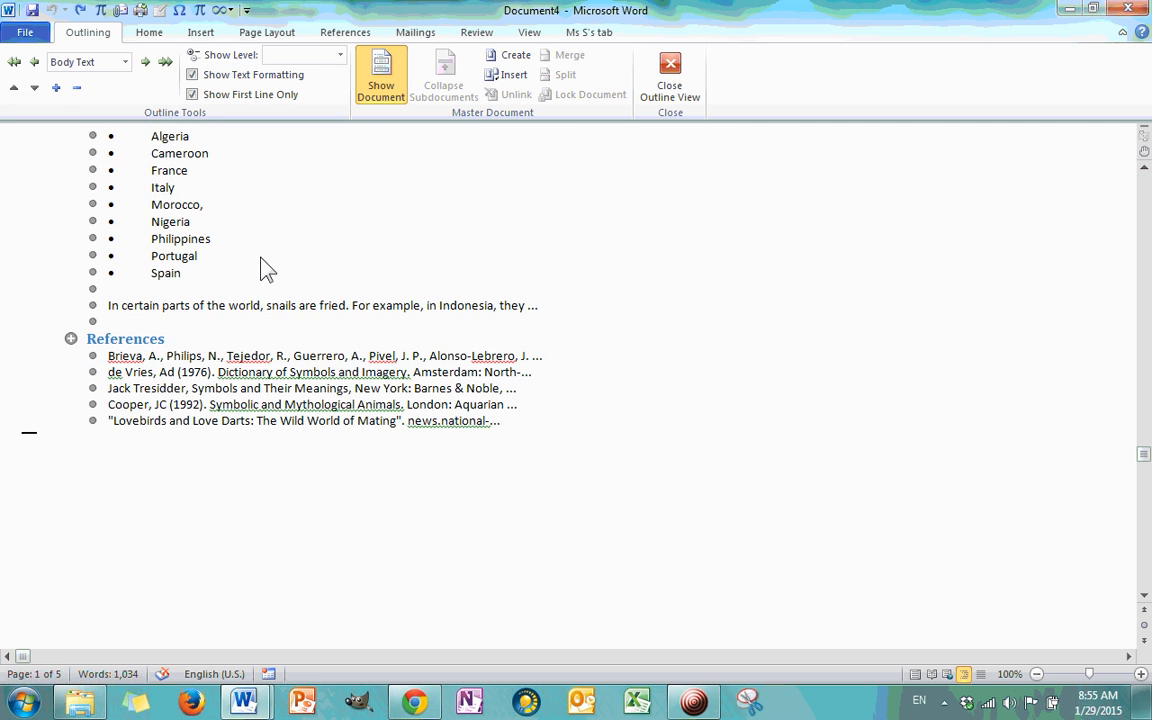
pyautogui.scroll(5, 250, 280)
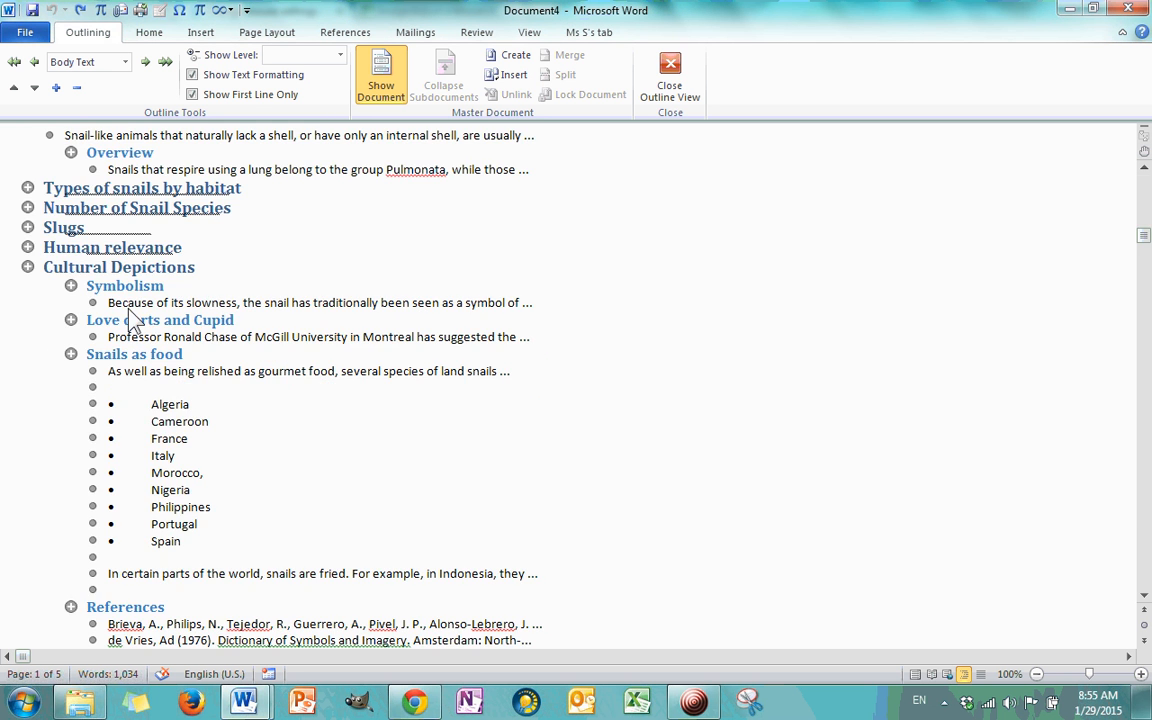
pyautogui.scroll(5, 135, 318)
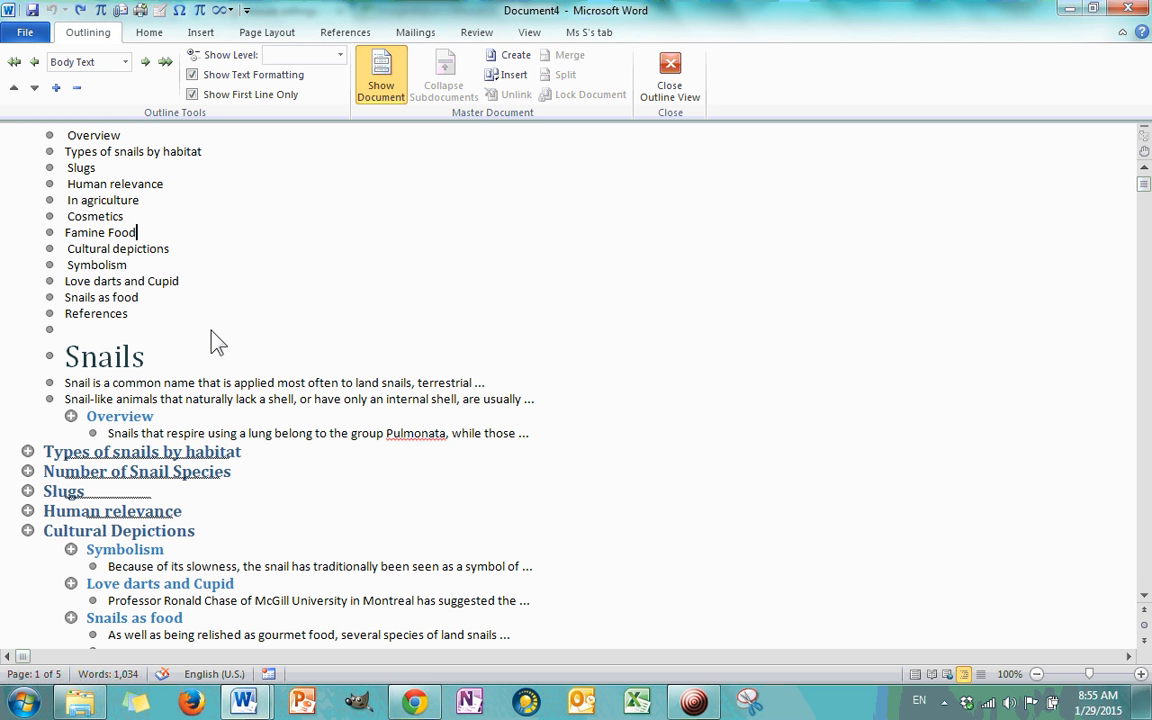
pyautogui.click(192, 94)
# - Hide and show the text formatting in the outline several times, leaving the formatting displayed
pyautogui.click(192, 75)
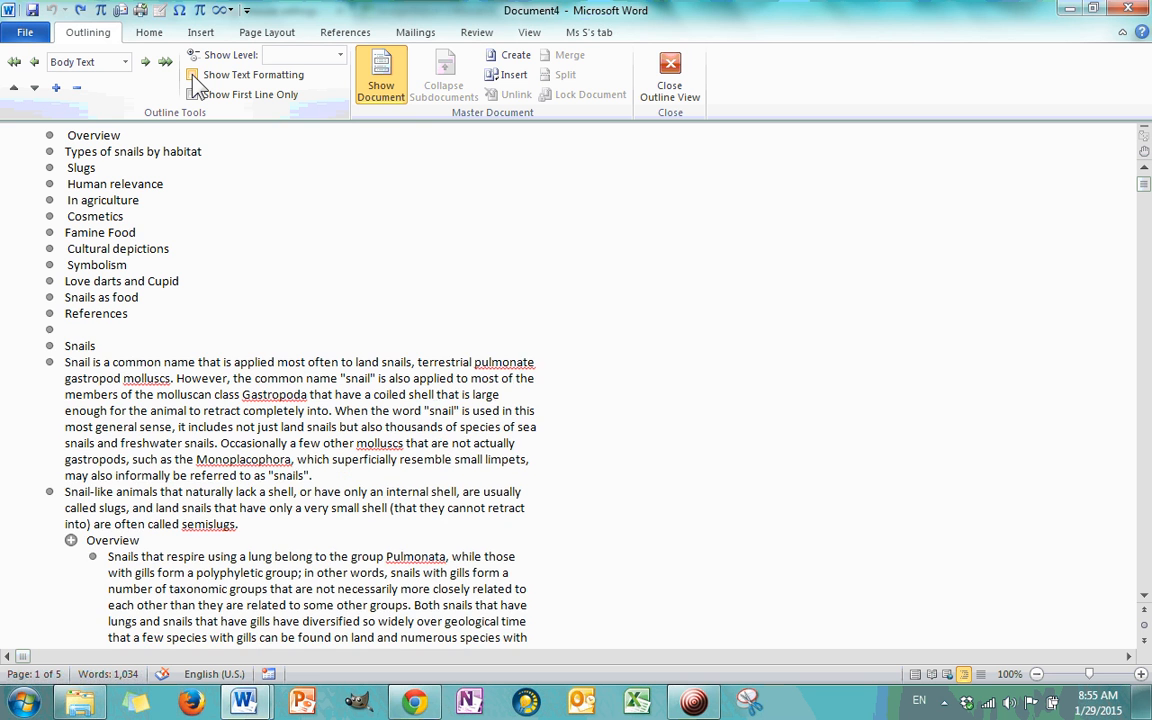
pyautogui.click(192, 75)
pyautogui.click(192, 75)
pyautogui.click(192, 75)
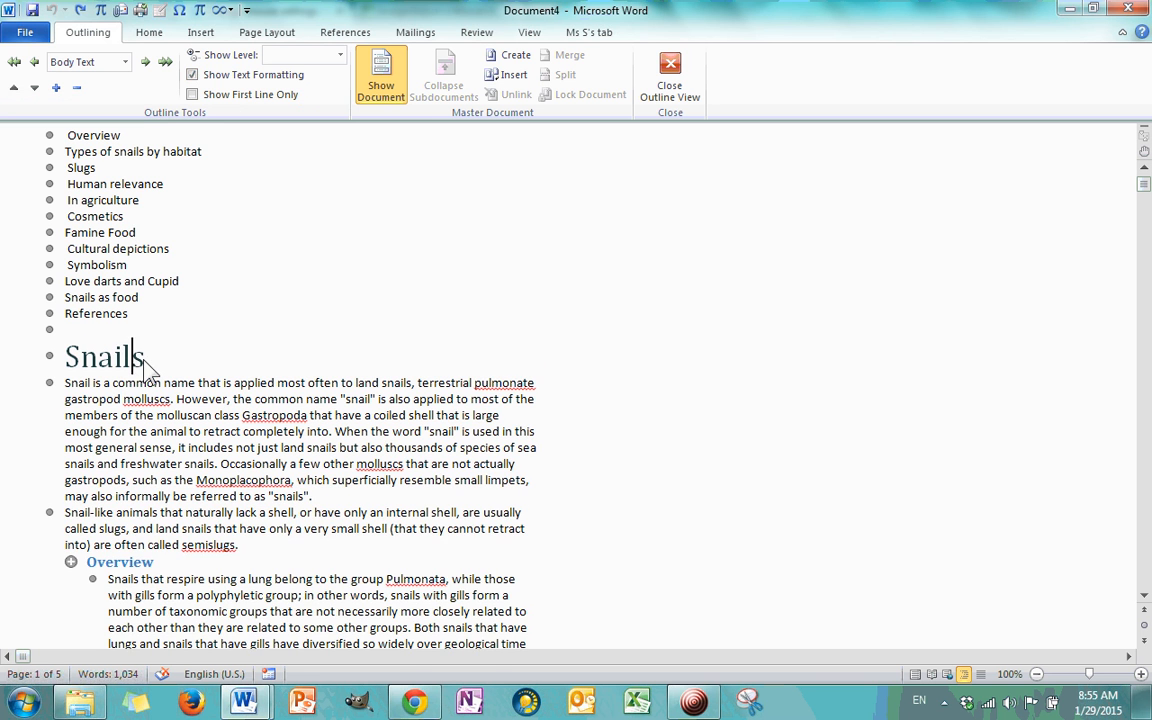
pyautogui.click(192, 75)
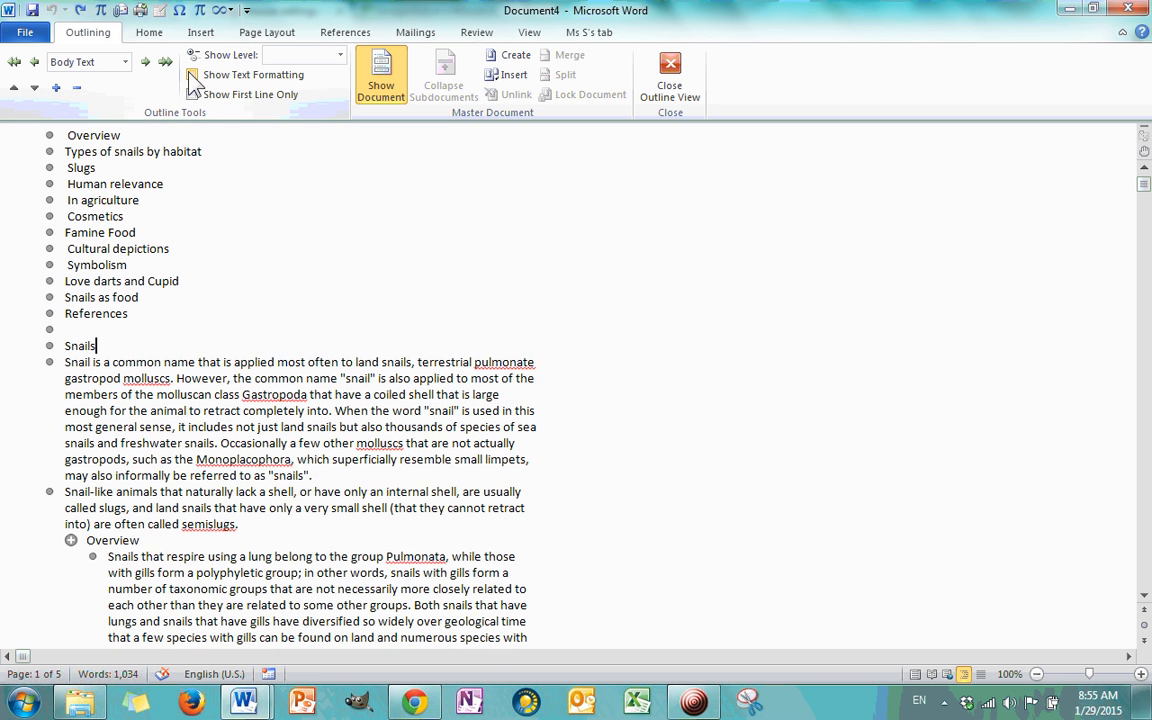
pyautogui.click(192, 75)
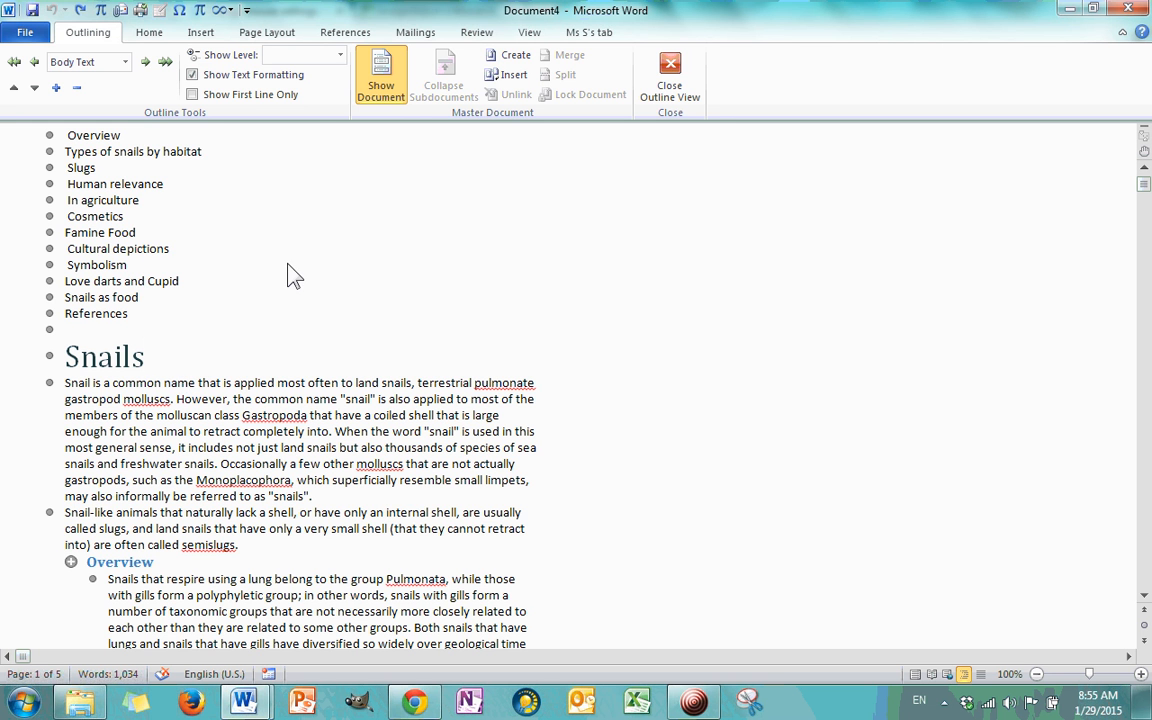
# - Close Outline view and switch the document to Draft view
pyautogui.click(680, 78)
pyautogui.click(476, 36)
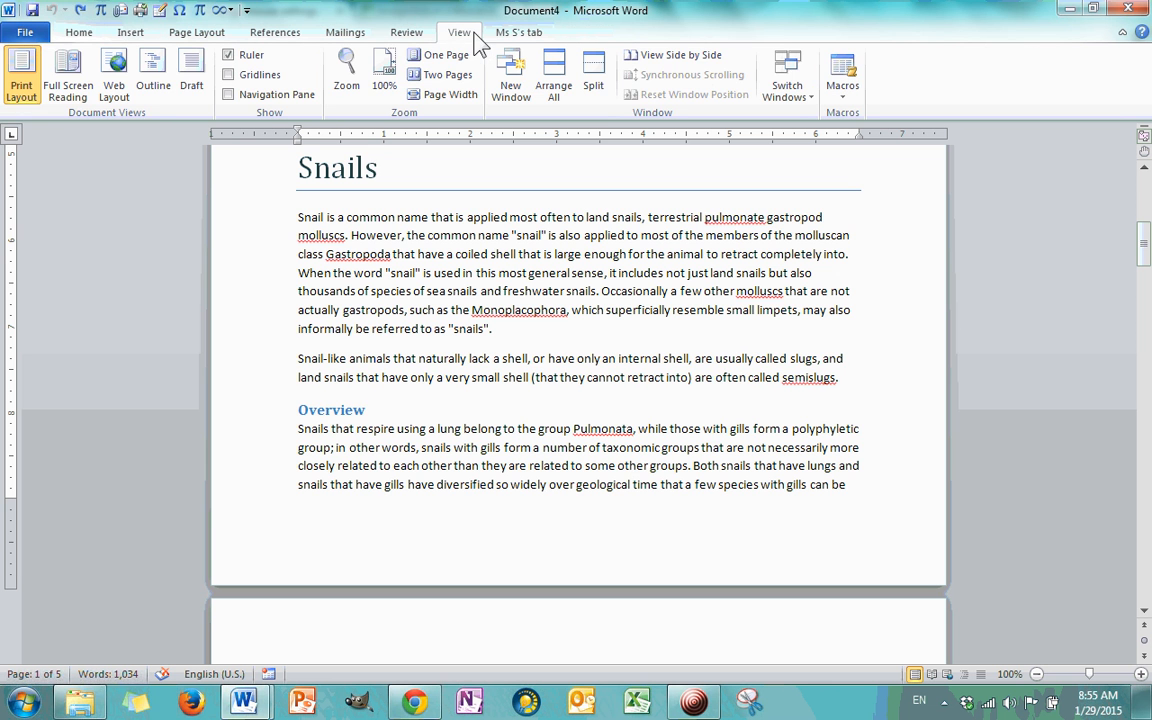
pyautogui.click(188, 90)
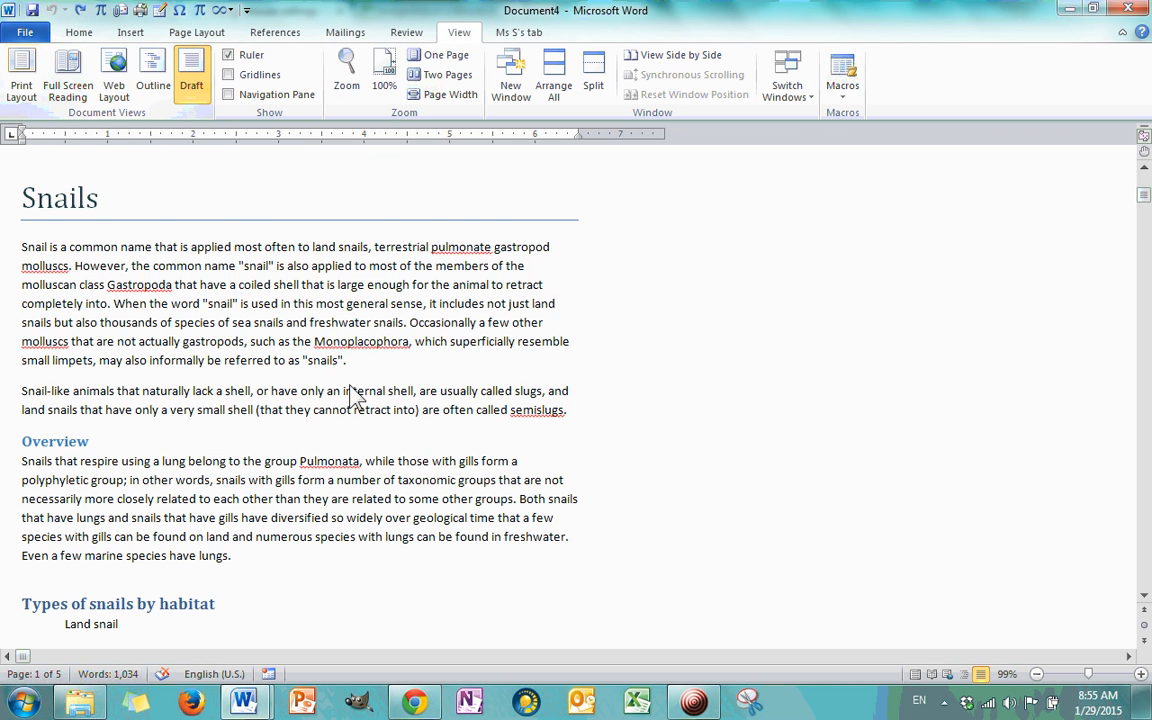
# - Examine the document in Draft view from the Snails title to the References and back to the Table of Contents
pyautogui.scroll(-5, 316, 326)
pyautogui.scroll(-20, 316, 326)
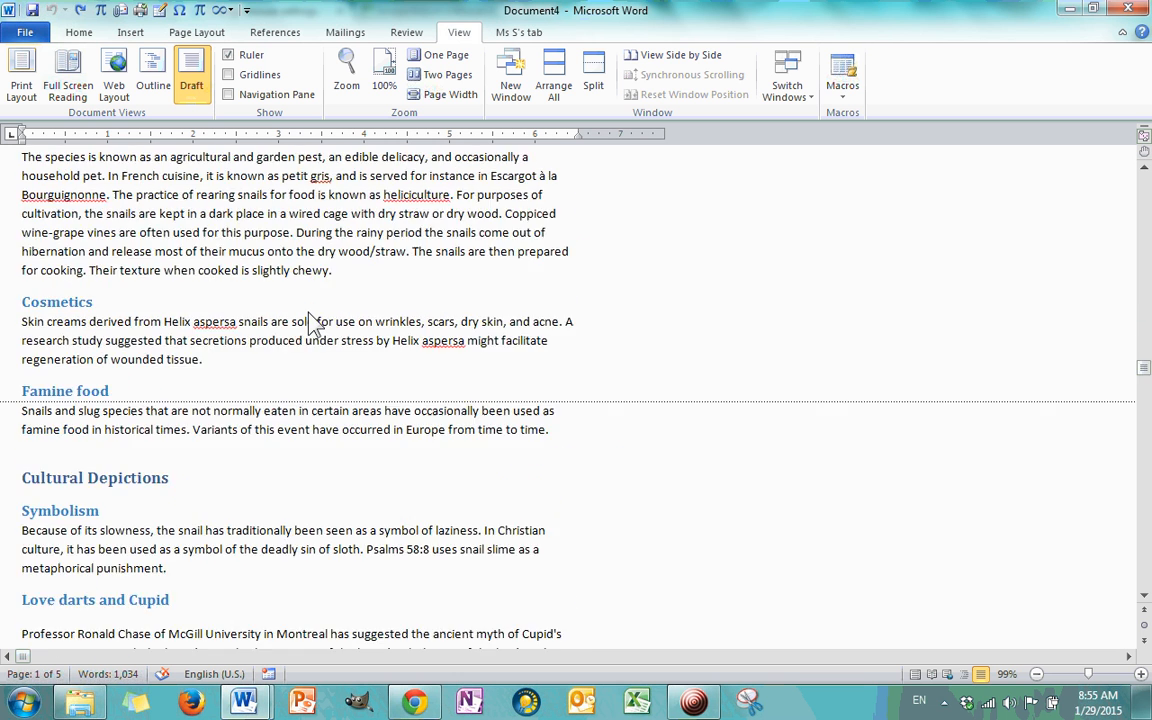
pyautogui.scroll(5, 309, 314)
pyautogui.scroll(-17, 309, 314)
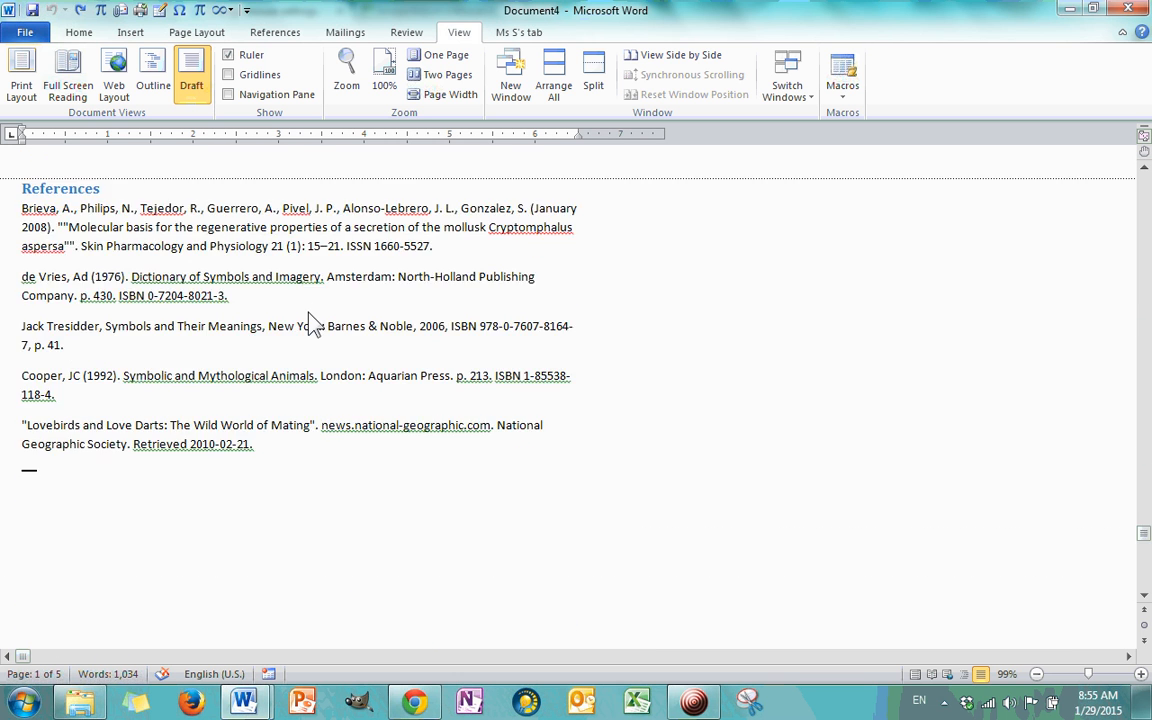
pyautogui.scroll(9, 309, 314)
pyautogui.scroll(20, 313, 323)
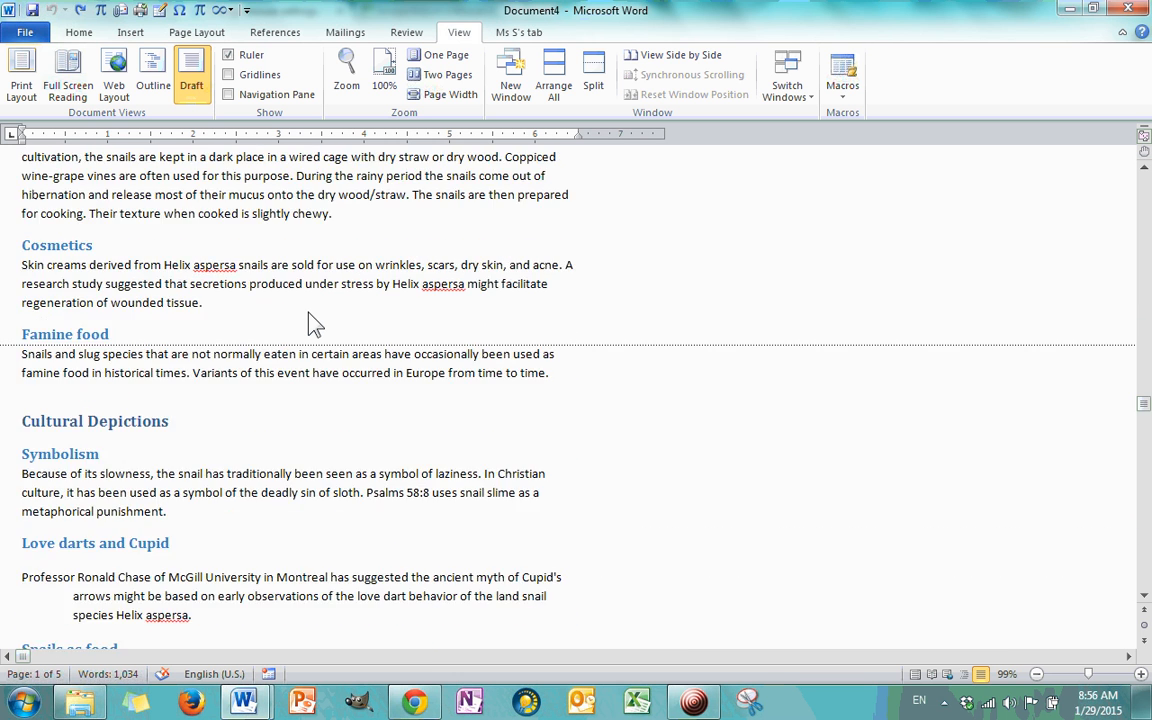
pyautogui.scroll(5, 313, 323)
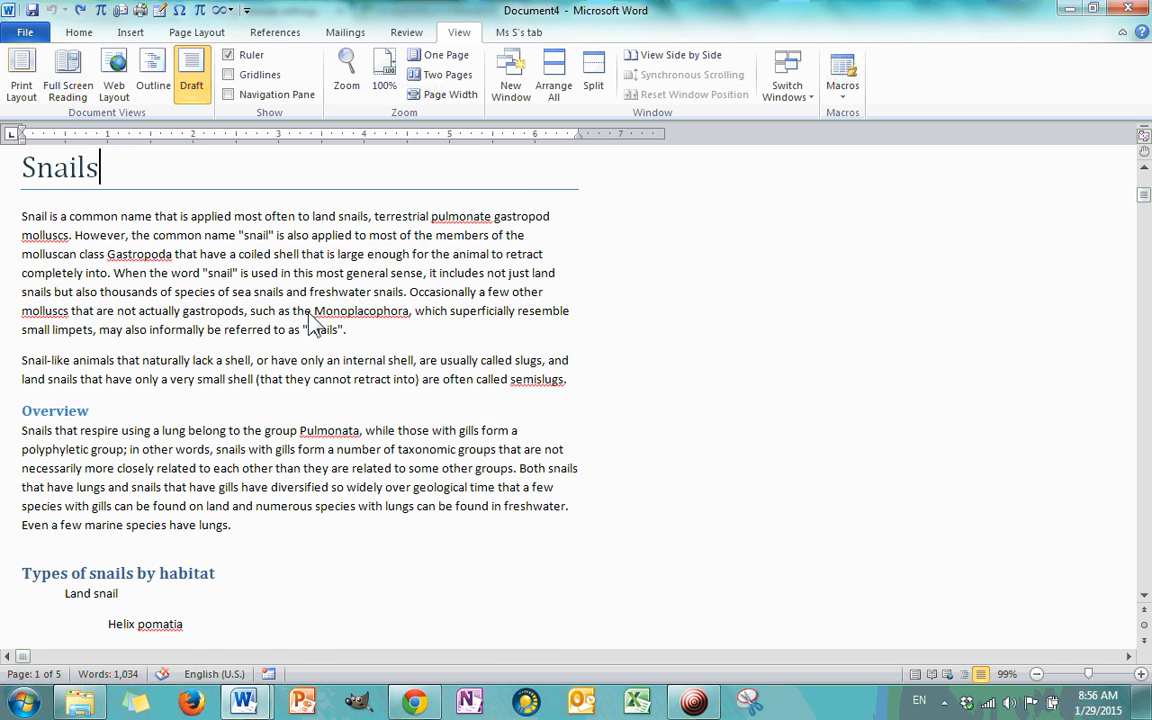
pyautogui.scroll(7, 309, 315)
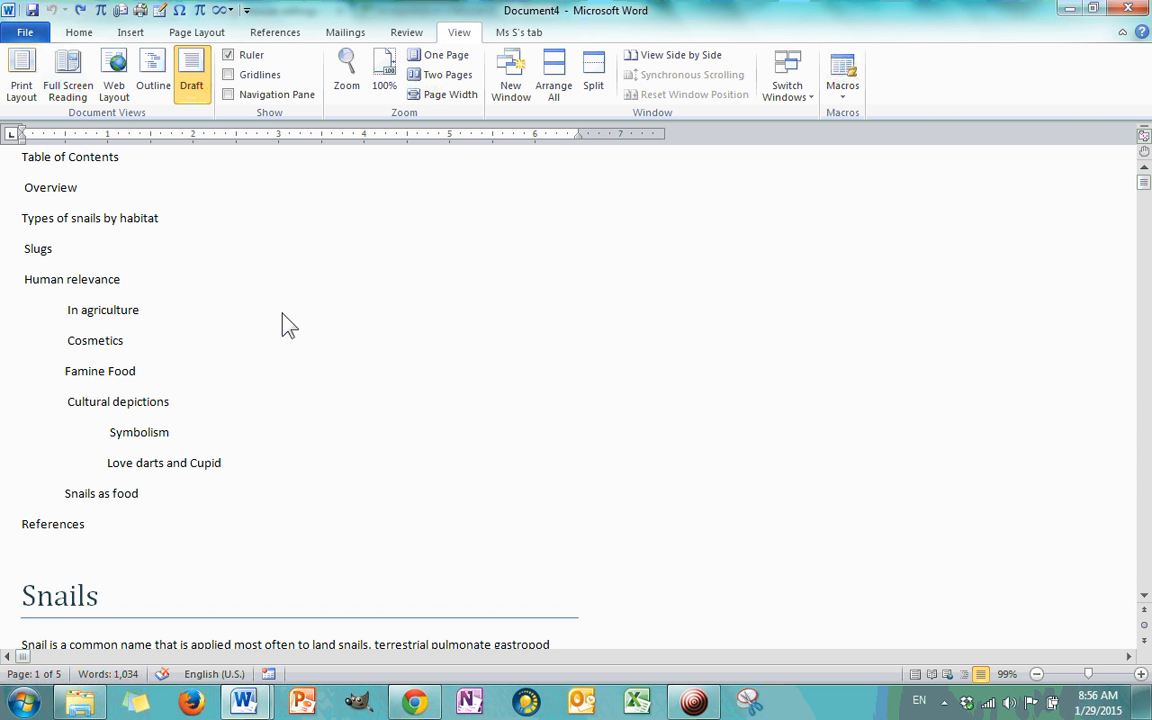
# - Place the cursor at the Human relevance line in the Table of Contents and return to Print Layout view
pyautogui.click(224, 312)
pyautogui.click(204, 283)
pyautogui.click(34, 86)
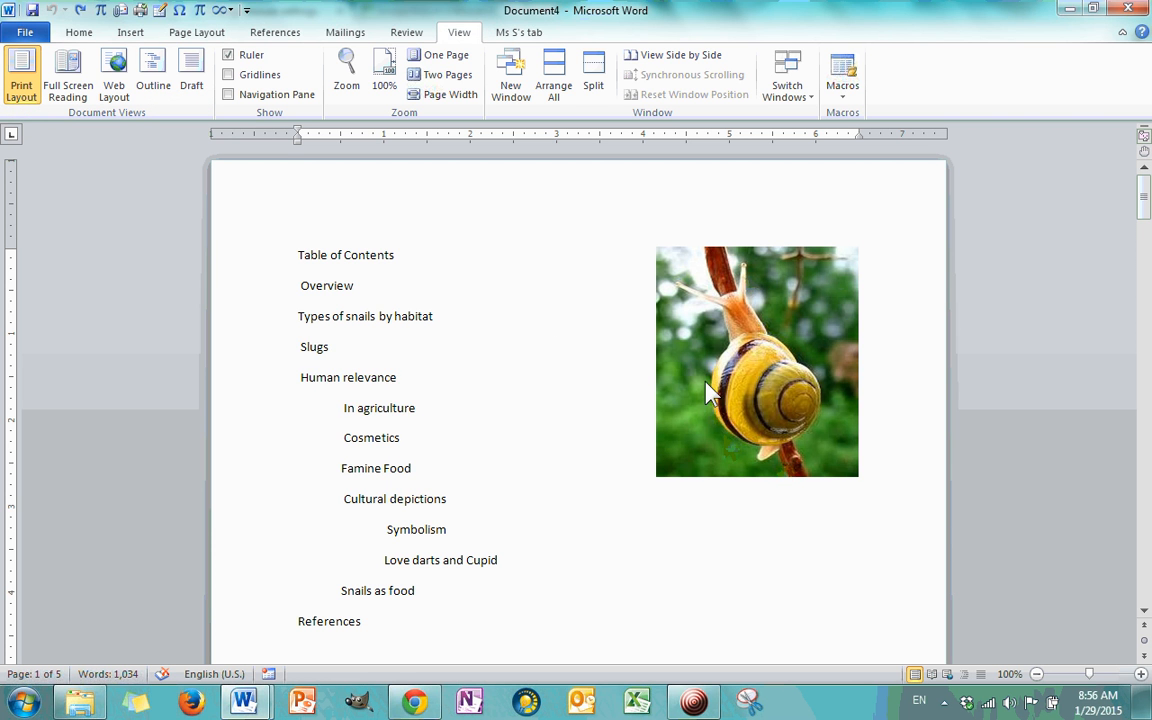
# - Hide and show the ruler repeatedly, leaving it displayed
pyautogui.click(229, 56)
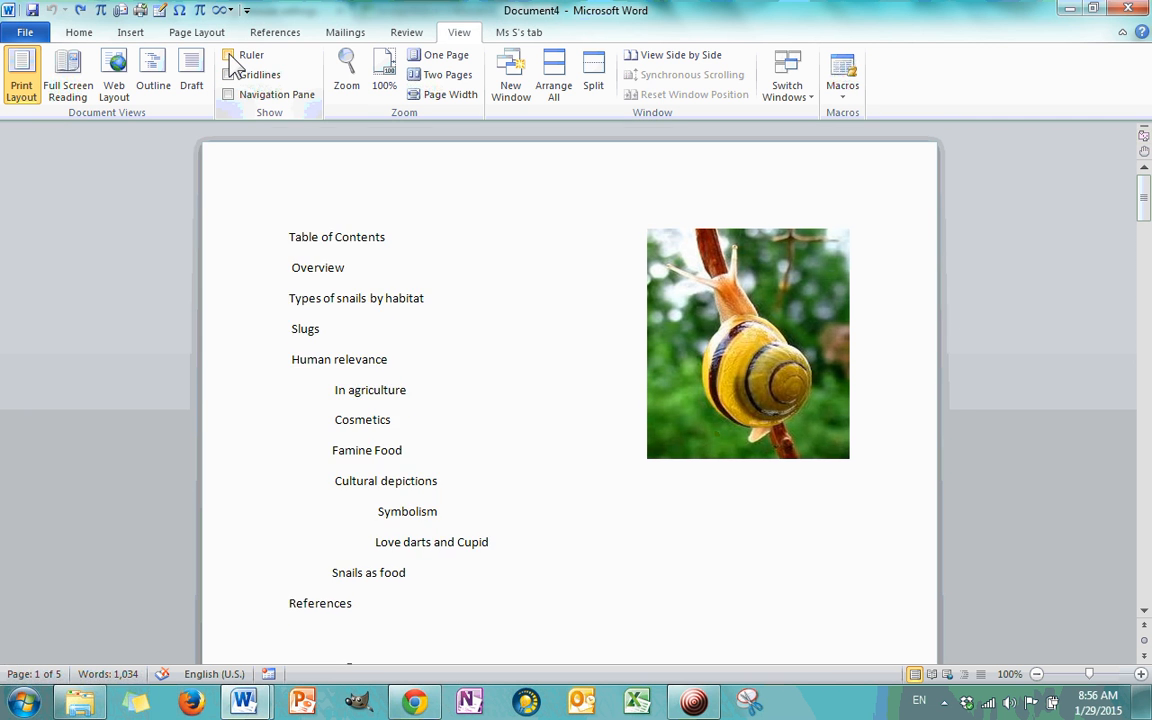
pyautogui.click(229, 56)
pyautogui.click(229, 56)
pyautogui.click(229, 56)
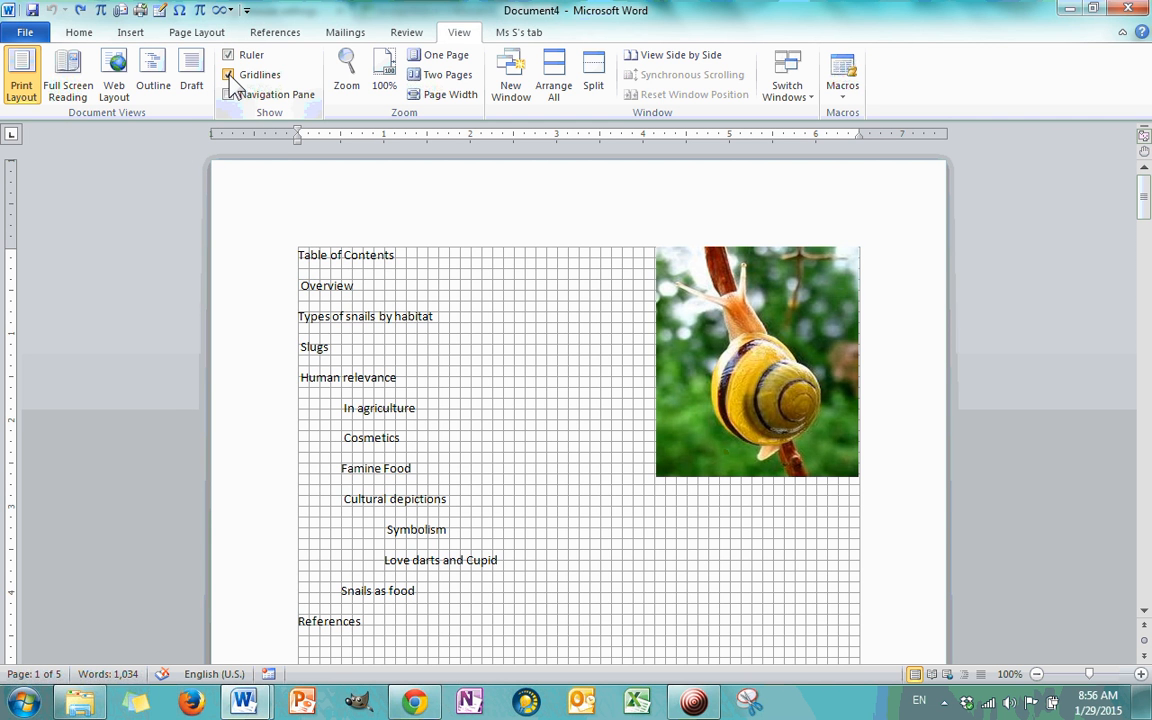
# - Toggle the gridlines, leave them displayed, and check them across the first two pages
pyautogui.click(228, 75)
pyautogui.click(228, 75)
pyautogui.scroll(-15, 527, 283)
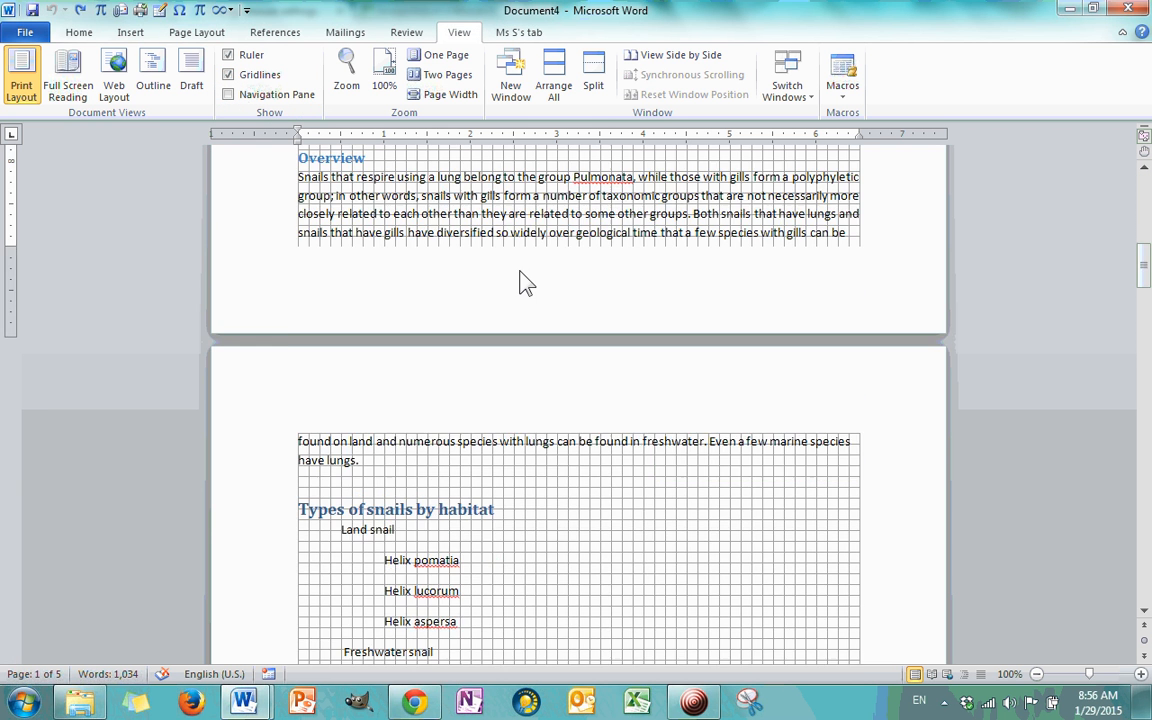
# - Hide the gridlines and the ruler
pyautogui.scroll(-5, 527, 283)
pyautogui.scroll(5, 527, 283)
pyautogui.scroll(15, 527, 283)
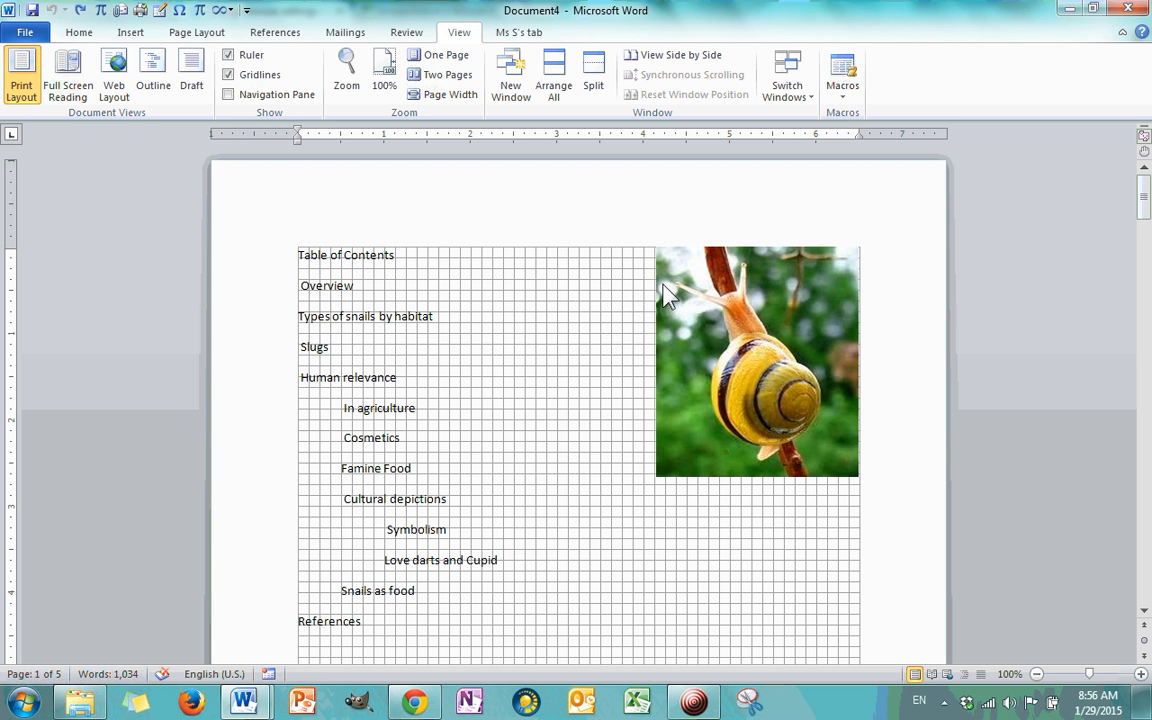
pyautogui.click(228, 75)
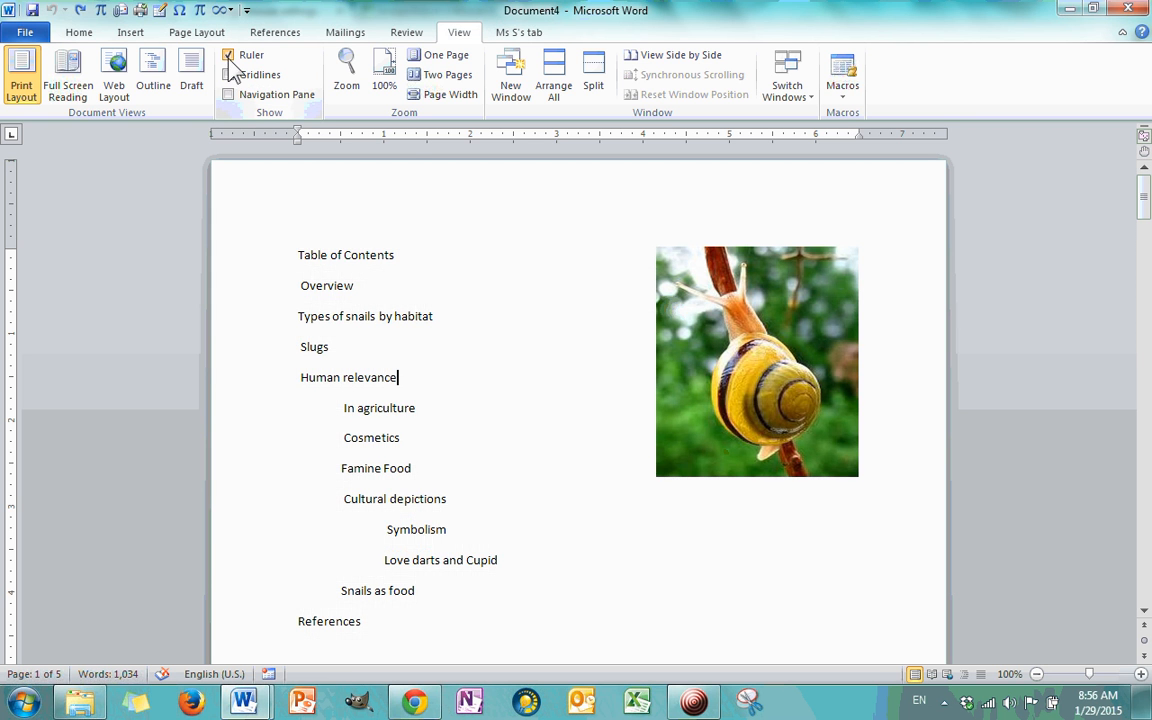
pyautogui.click(228, 56)
# - Show the Navigation Pane and view its page thumbnails and search results view
pyautogui.click(228, 94)
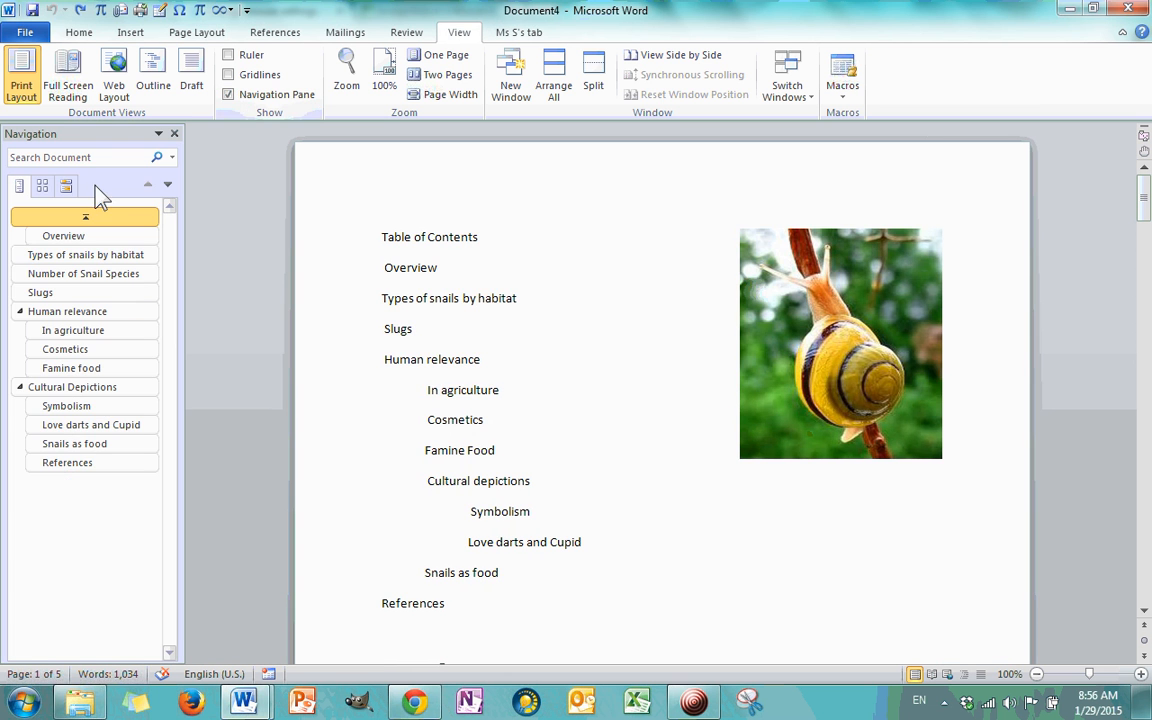
pyautogui.click(44, 188)
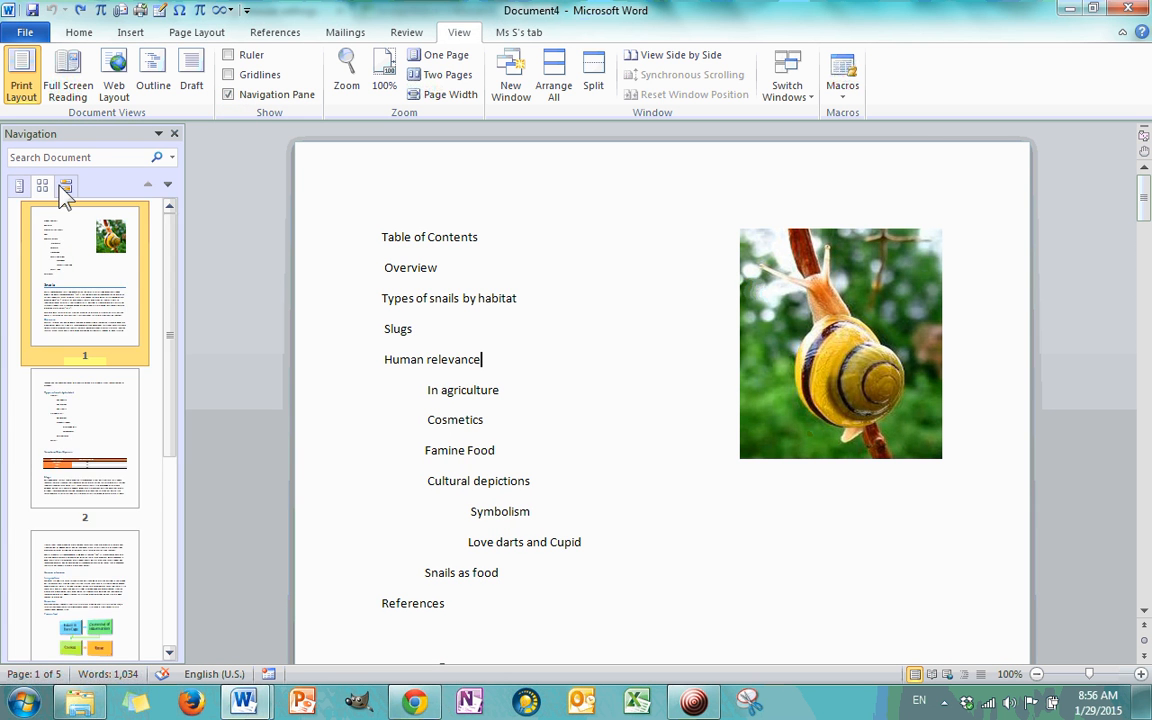
pyautogui.click(65, 189)
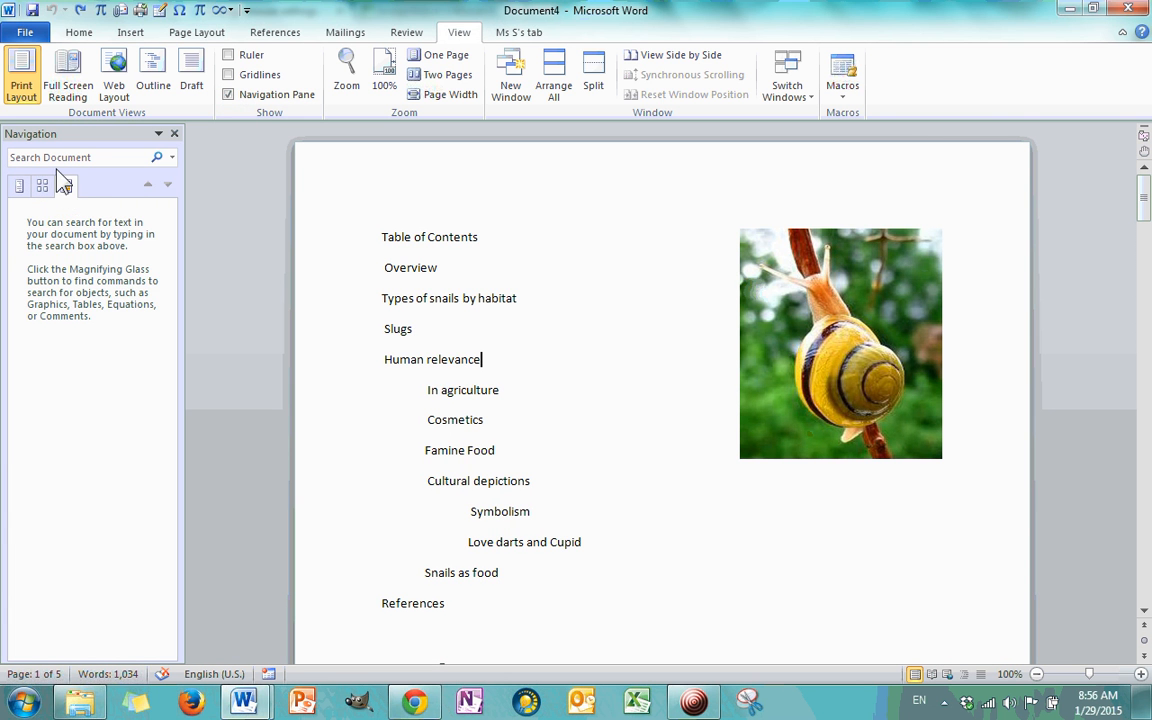
pyautogui.click(78, 32)
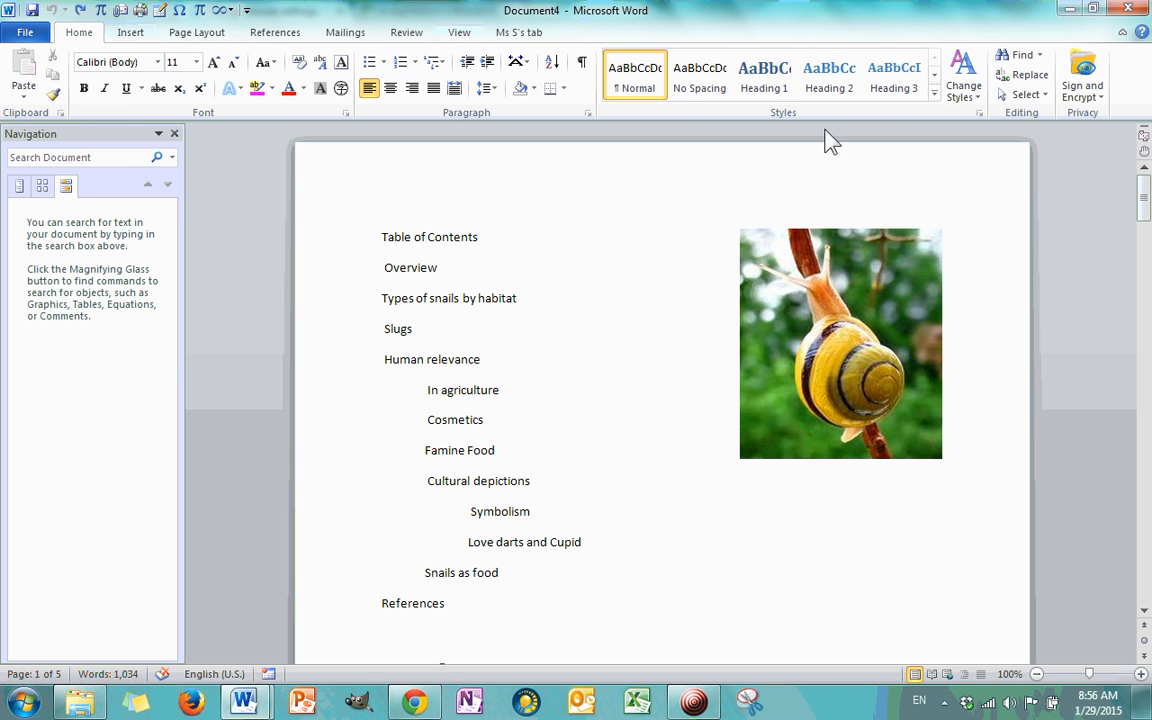
pyautogui.click(1040, 55)
pyautogui.click(956, 75)
pyautogui.click(459, 32)
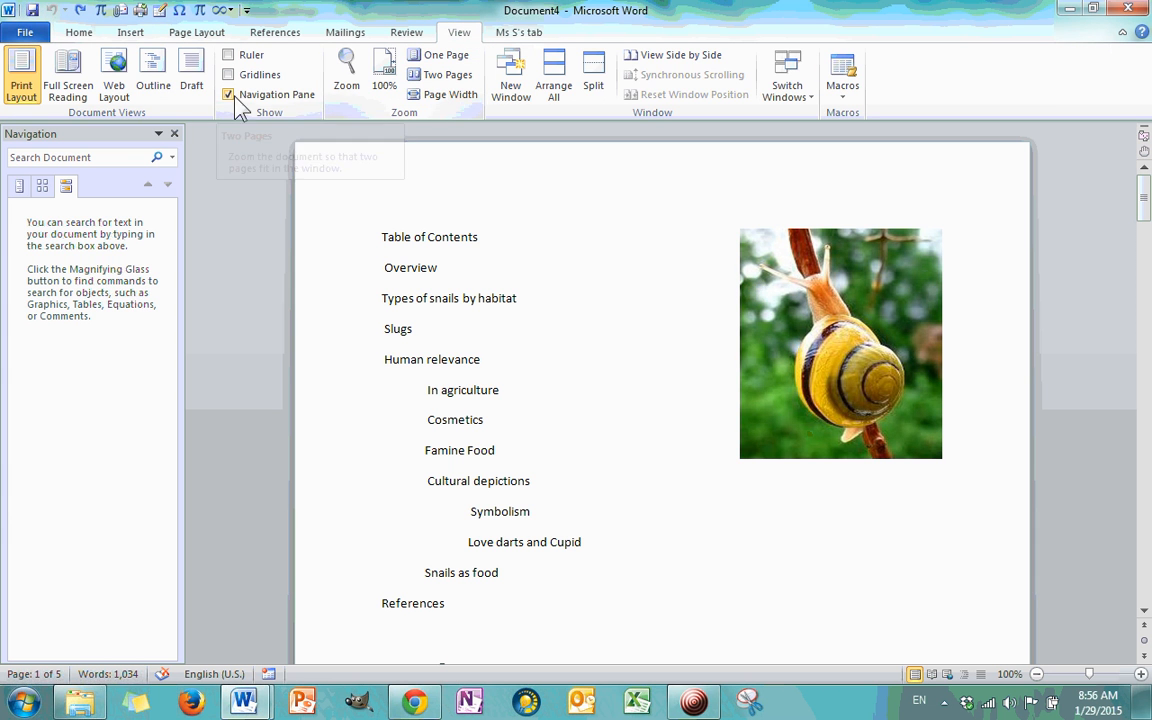
# - Browse the document by headings in the Navigation Pane, jumping to Slugs, Cultural Depictions and Cosmetics
pyautogui.click(20, 190)
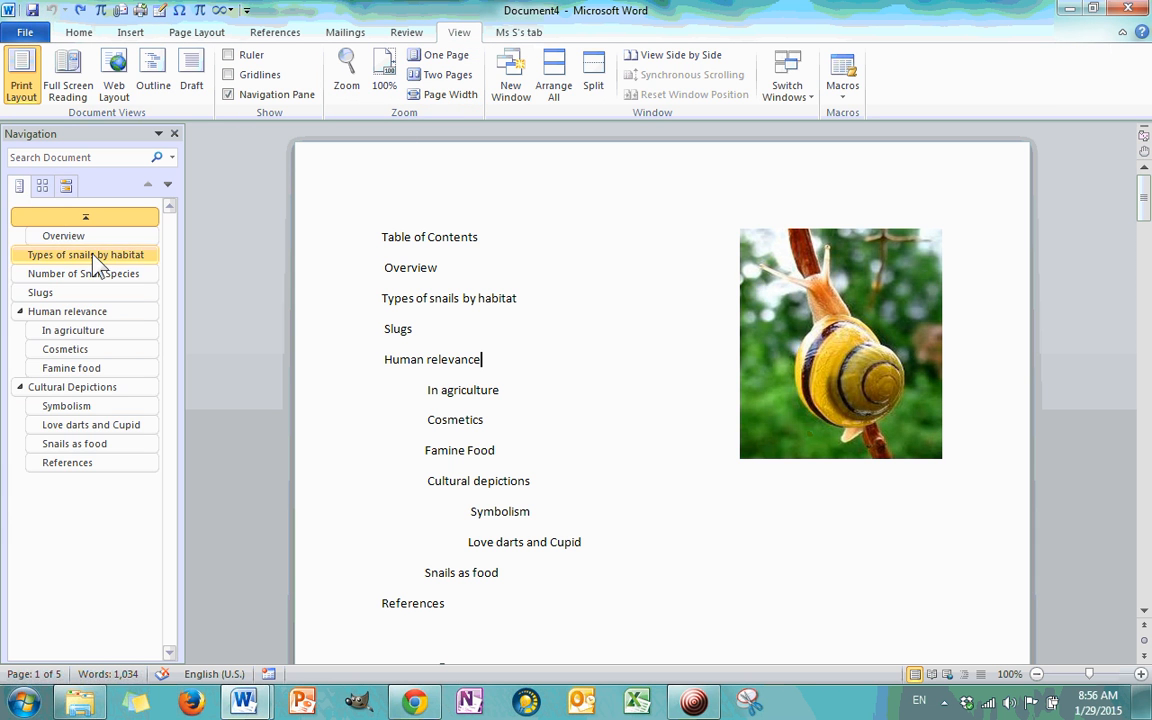
pyautogui.click(66, 187)
pyautogui.click(20, 188)
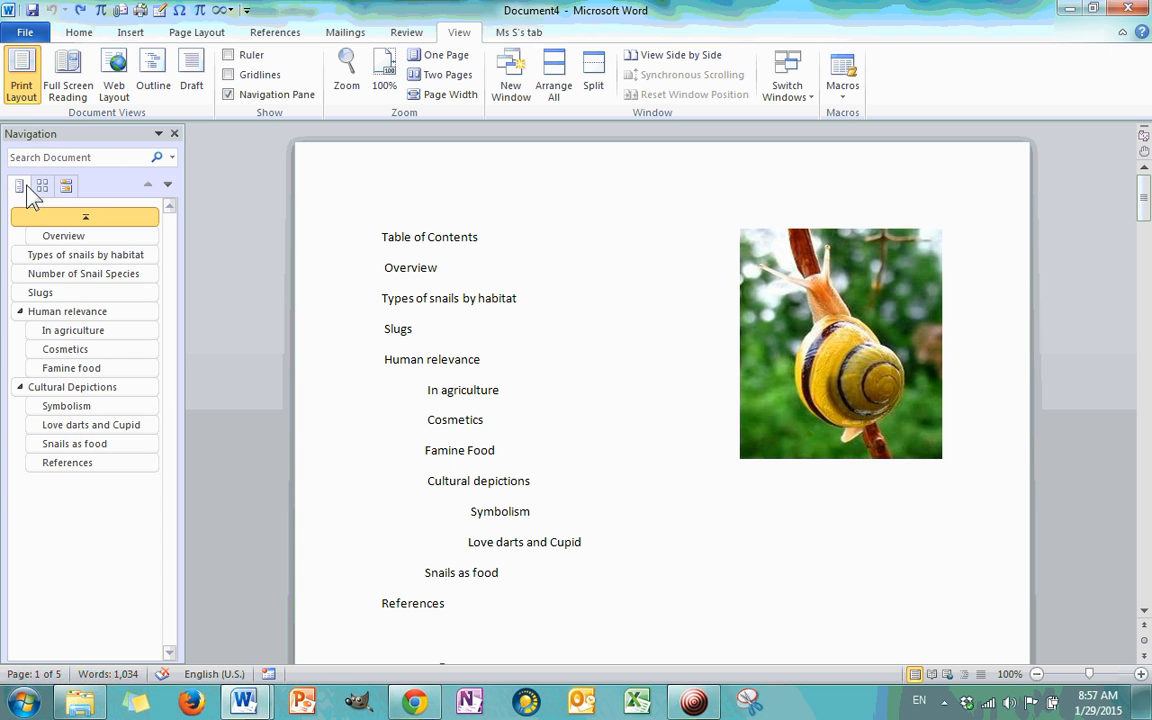
pyautogui.click(58, 295)
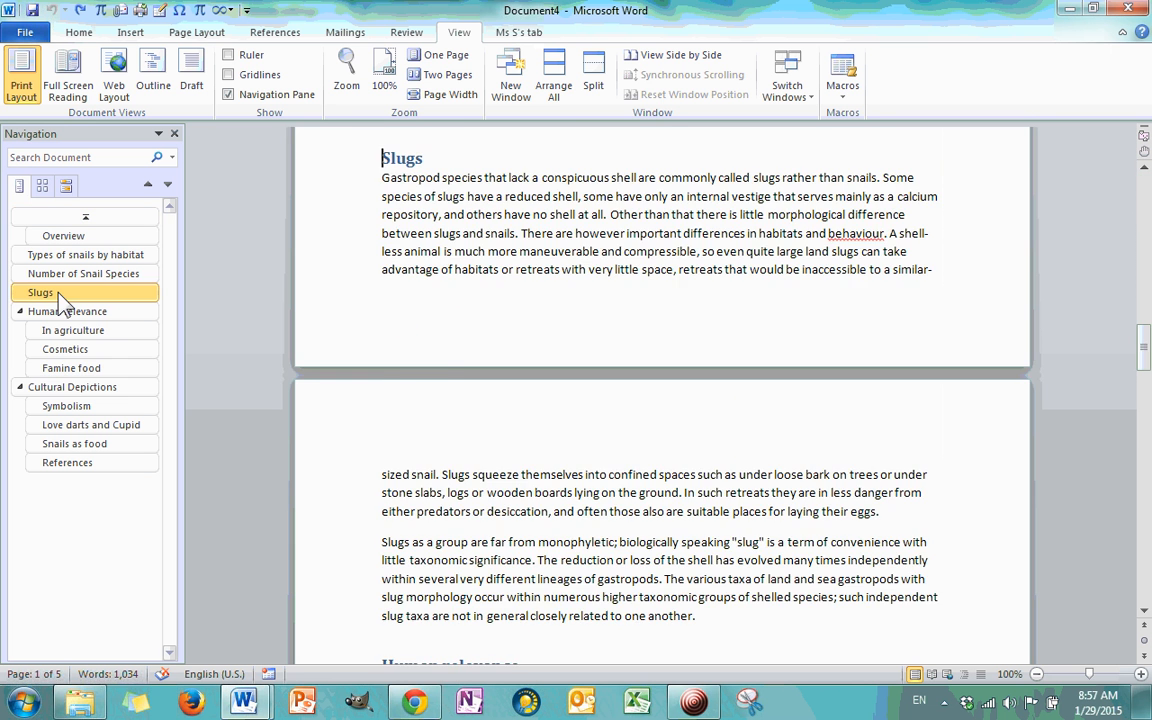
pyautogui.click(60, 390)
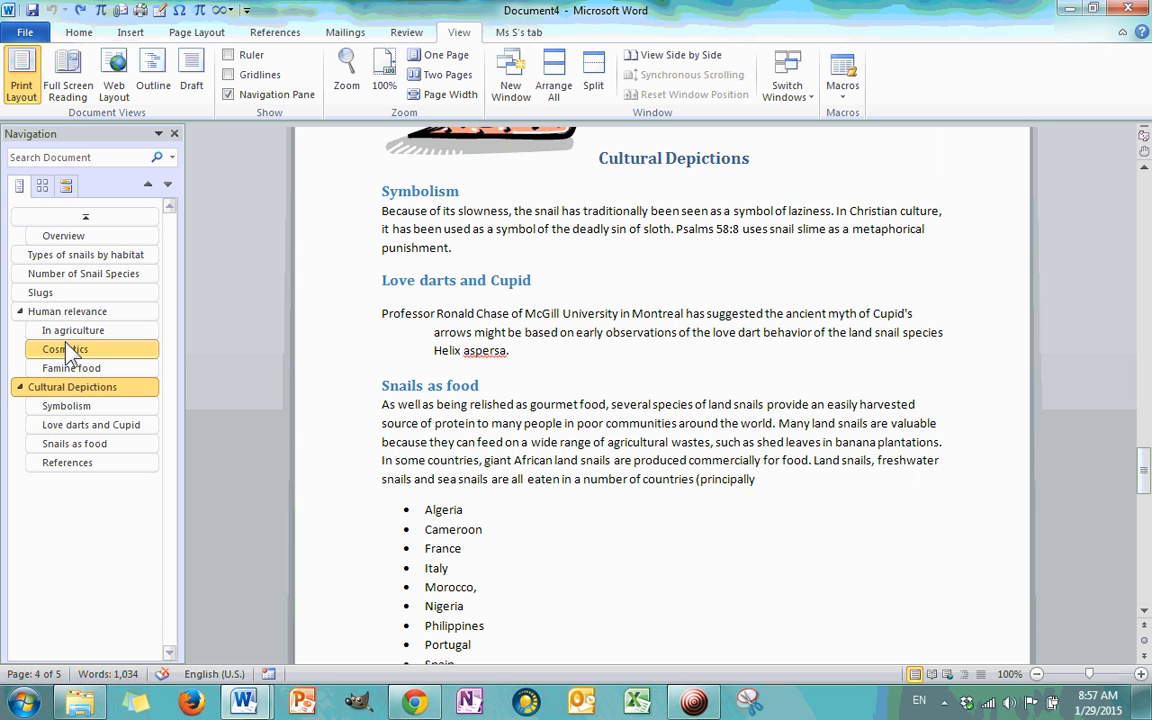
pyautogui.click(66, 347)
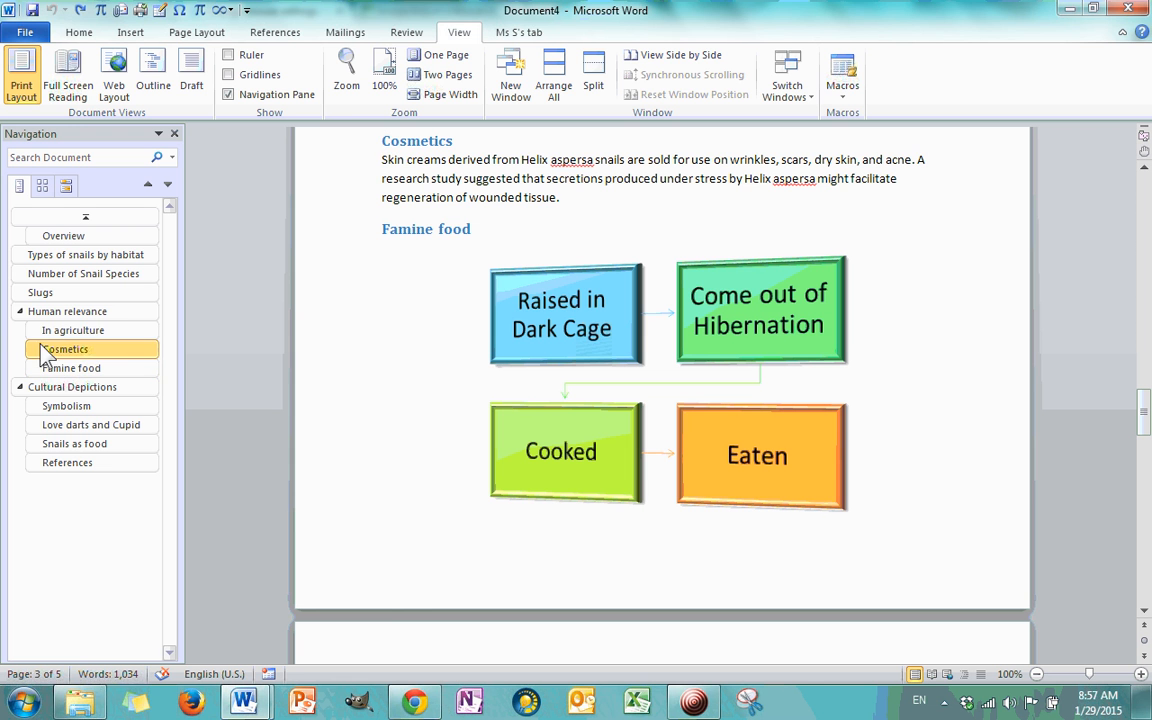
# - Point out the Cosmetics and Famine food headings in the document by selecting each one's text
pyautogui.click(451, 145)
pyautogui.moveTo(451, 145); pyautogui.dragTo(384, 143)
pyautogui.click(420, 146)
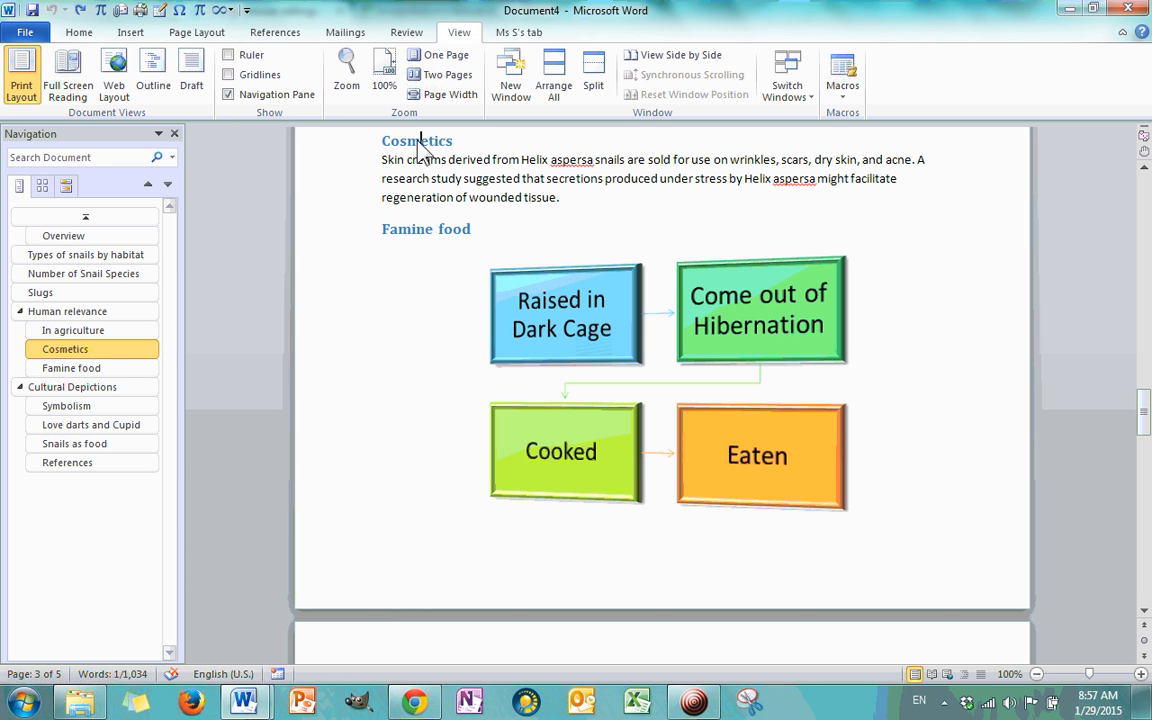
pyautogui.tripleClick(437, 232)
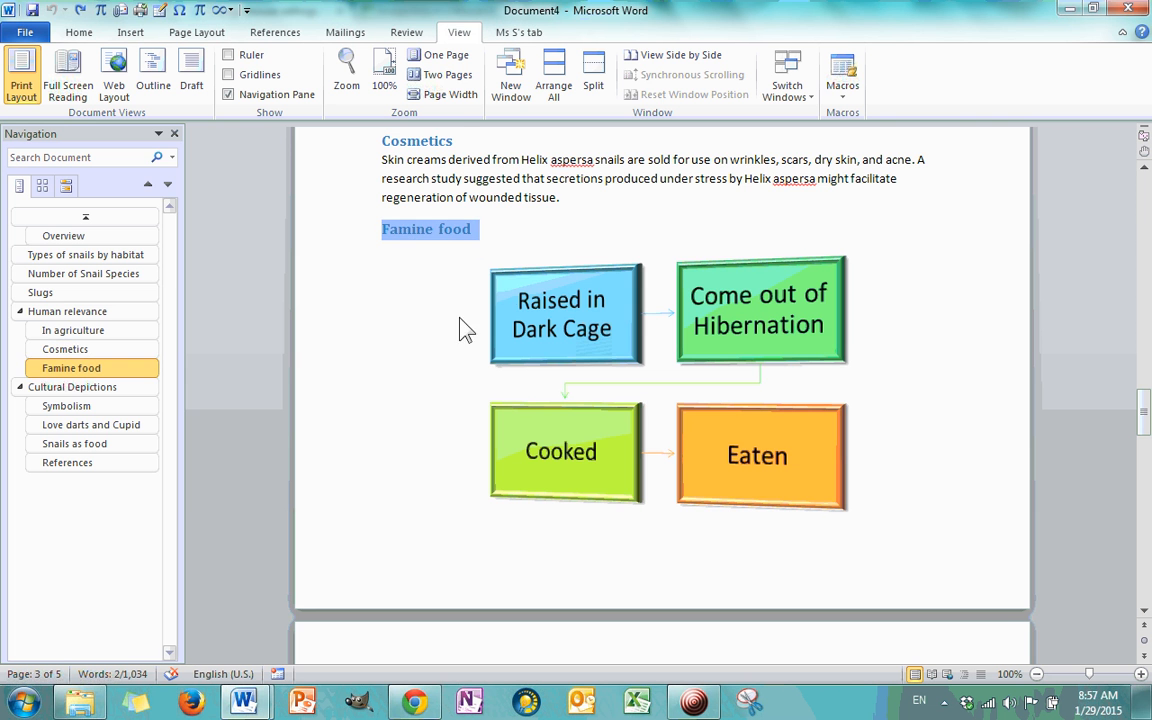
pyautogui.click(395, 376)
# - Jump from the Navigation Pane's heading list to Cultural Depictions, Number of Snail Species and Slugs
pyautogui.scroll(-10, 410, 330)
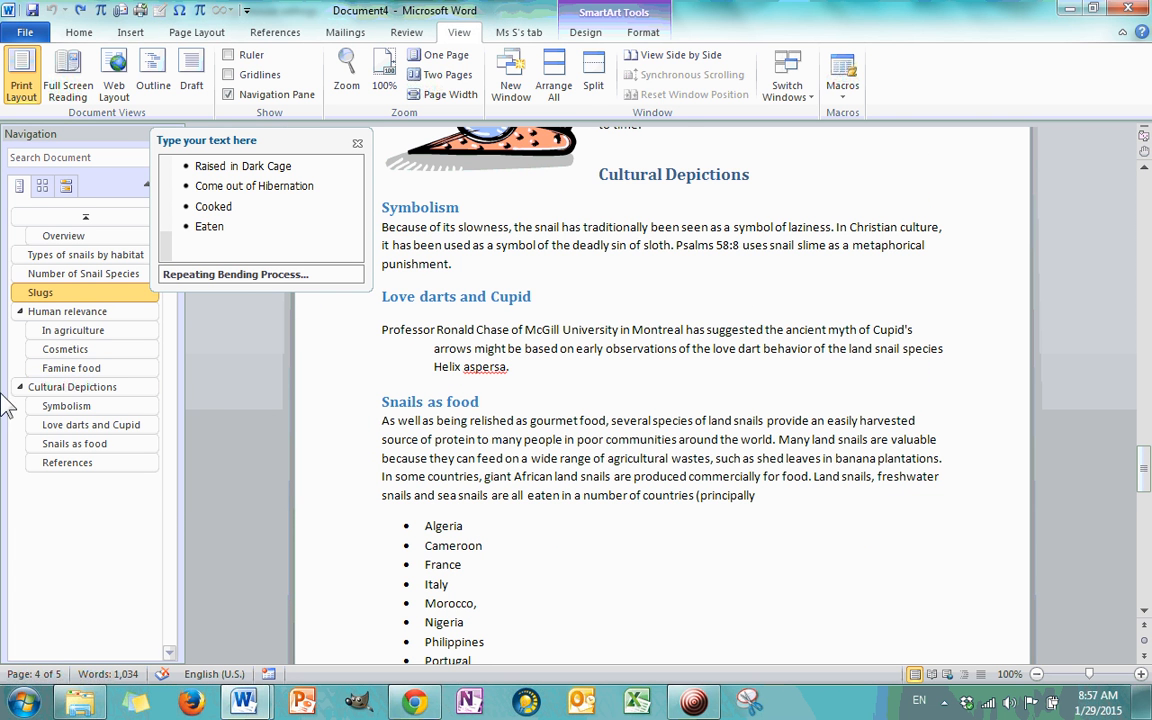
pyautogui.click(84, 392)
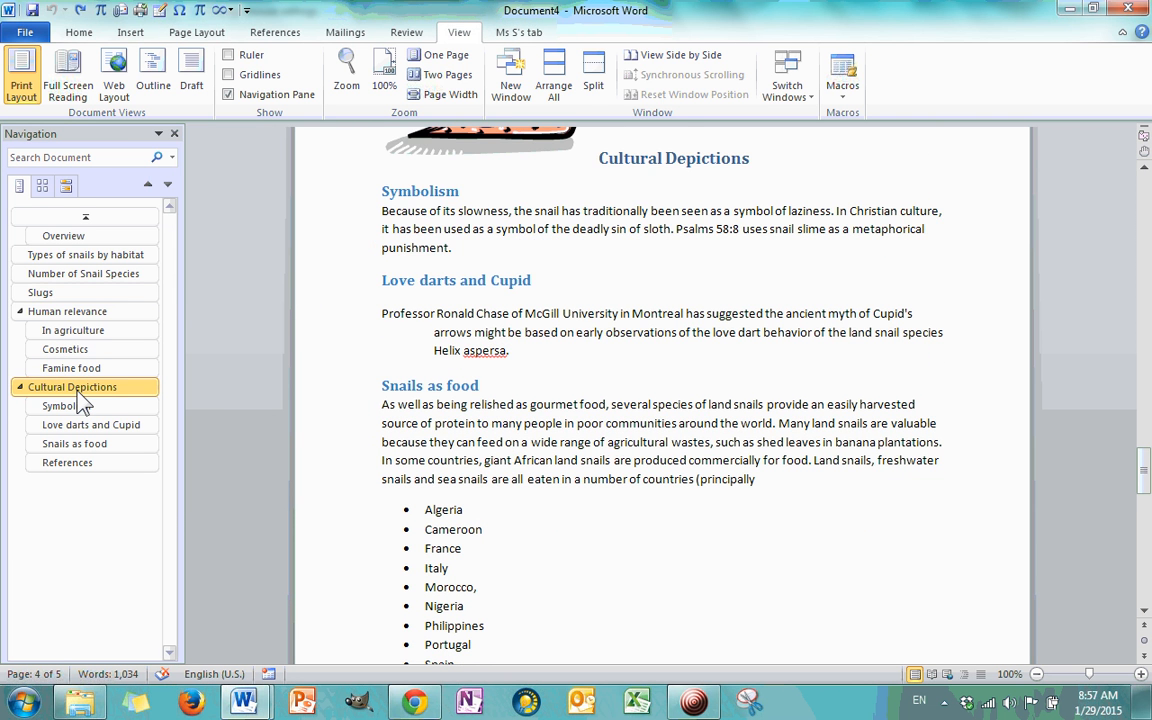
pyautogui.click(95, 275)
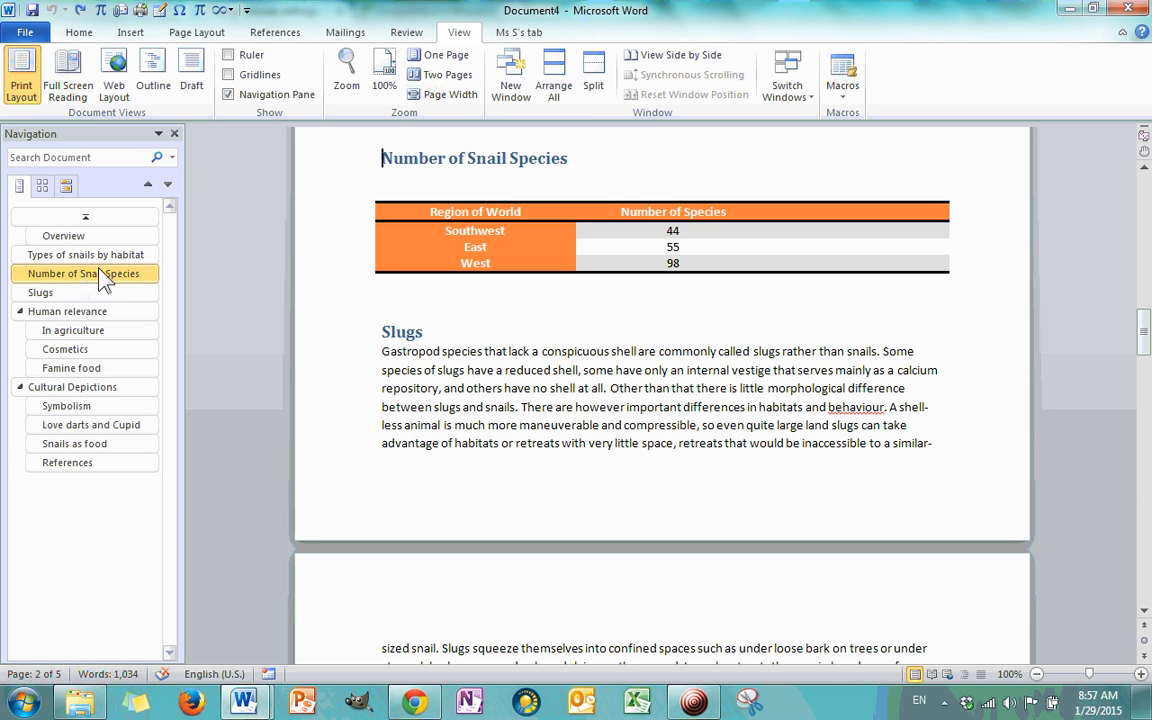
pyautogui.click(93, 294)
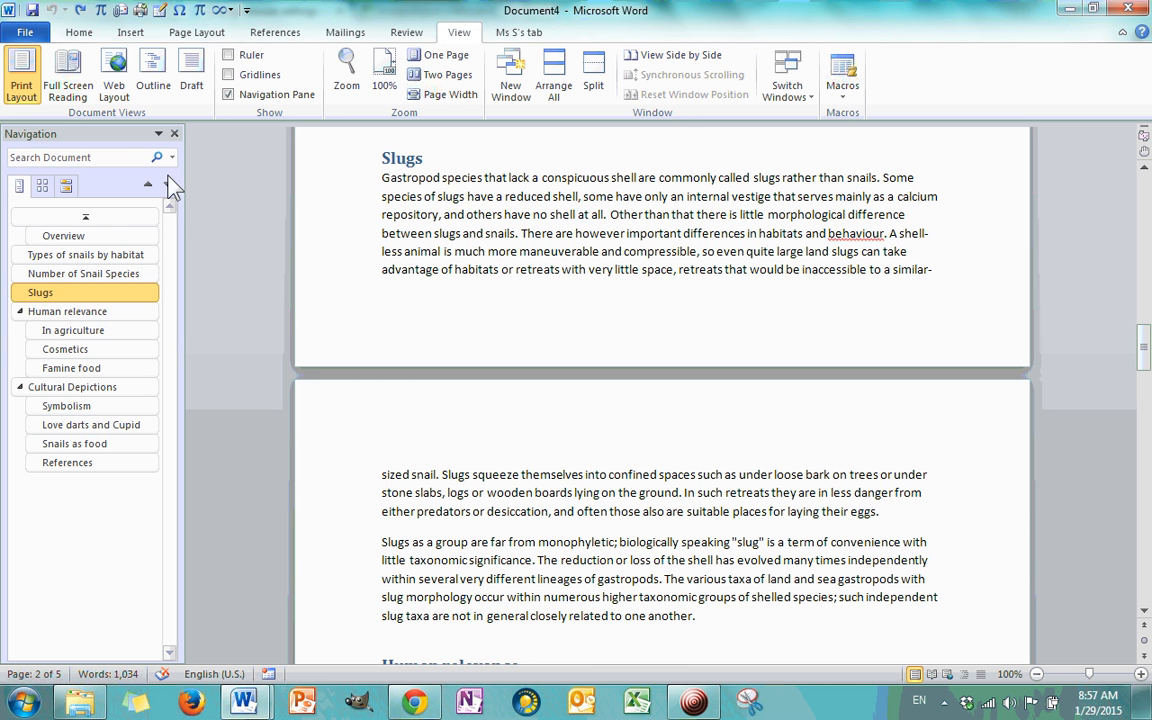
# - Browse the document by page thumbnails, jumping to pages 1, 3 and 4
pyautogui.click(42, 183)
pyautogui.click(97, 225)
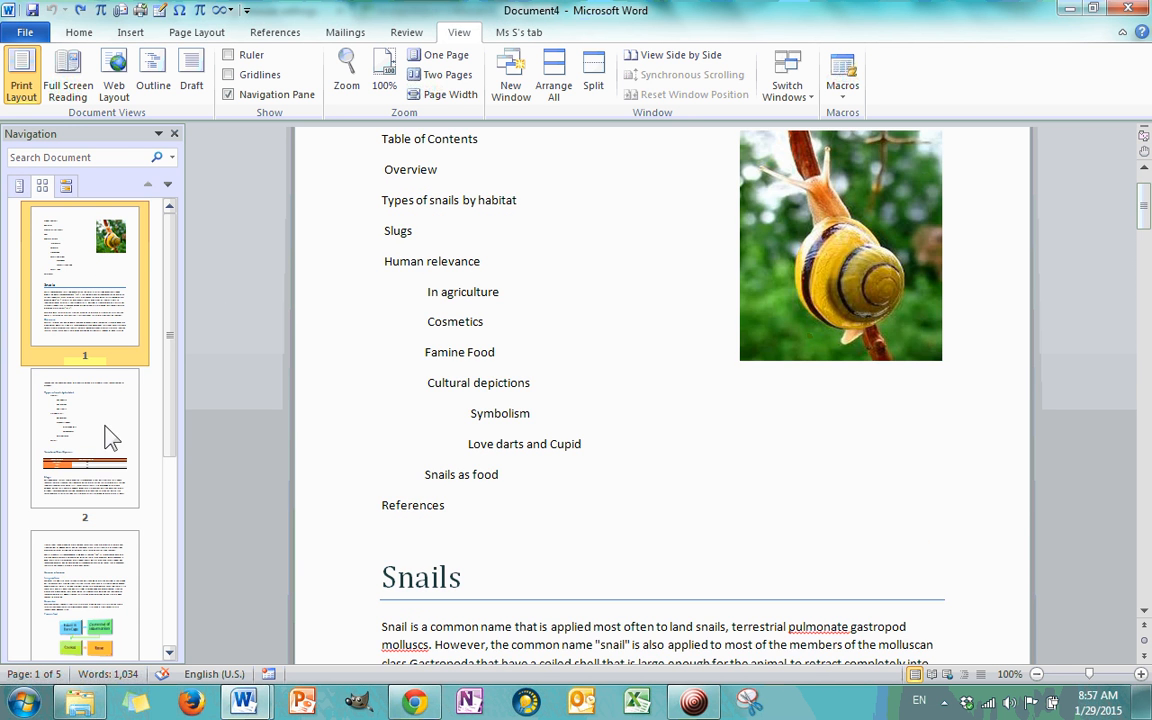
pyautogui.click(97, 600)
pyautogui.scroll(-1, 98, 412)
pyautogui.click(105, 629)
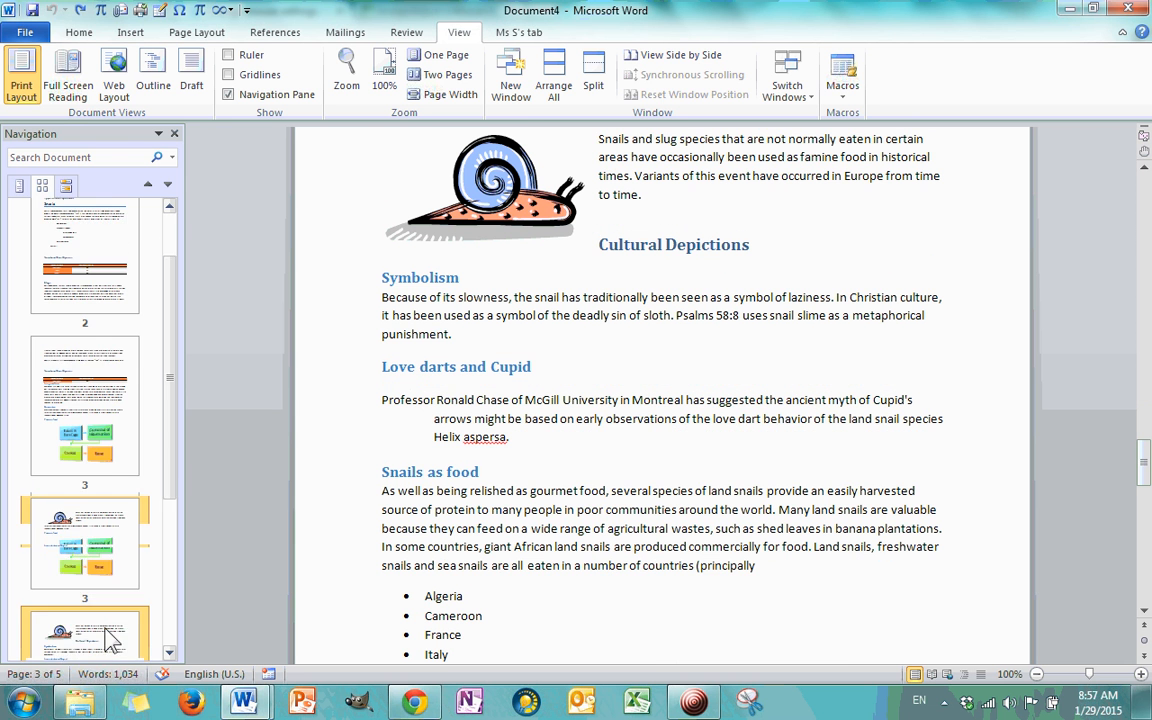
# - Try to search the document for "food" from the Navigation Pane and clear the search term
pyautogui.click(65, 184)
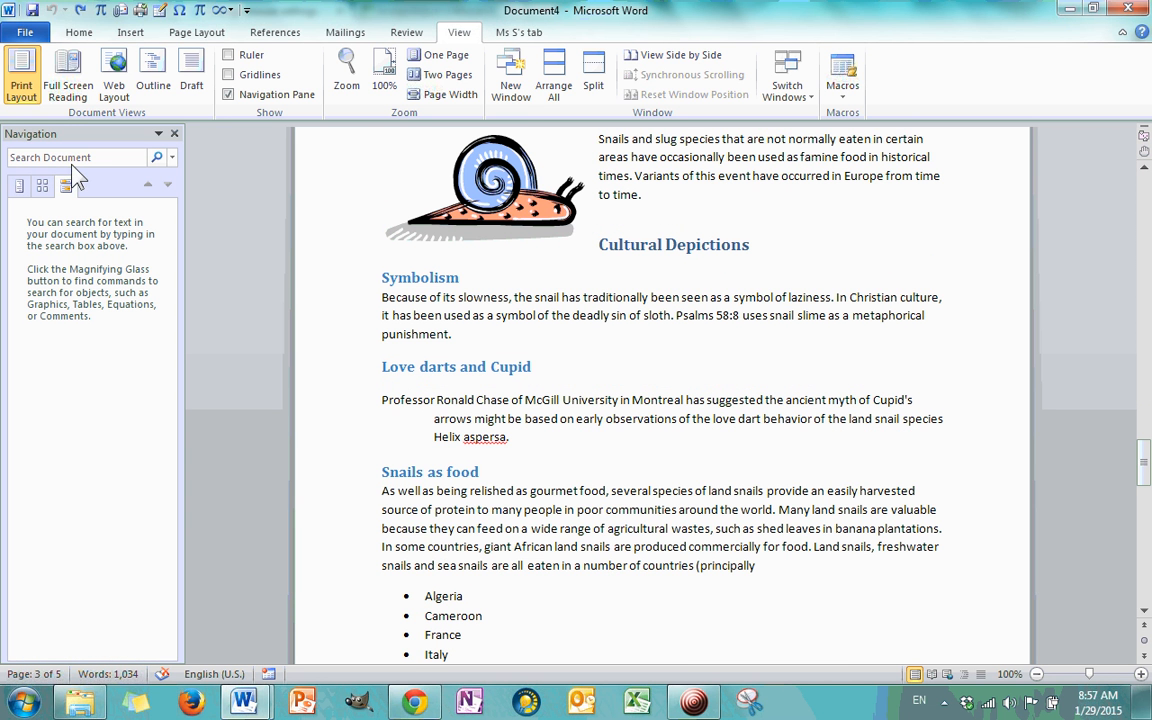
pyautogui.click(72, 158)
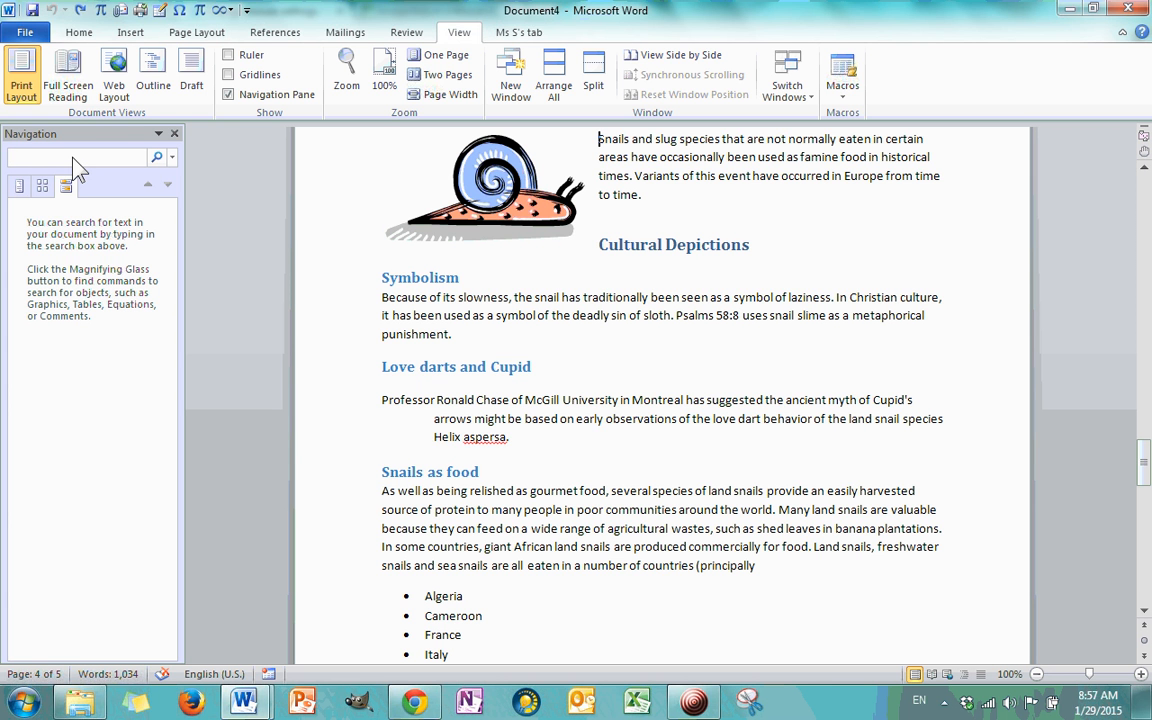
pyautogui.write('food')
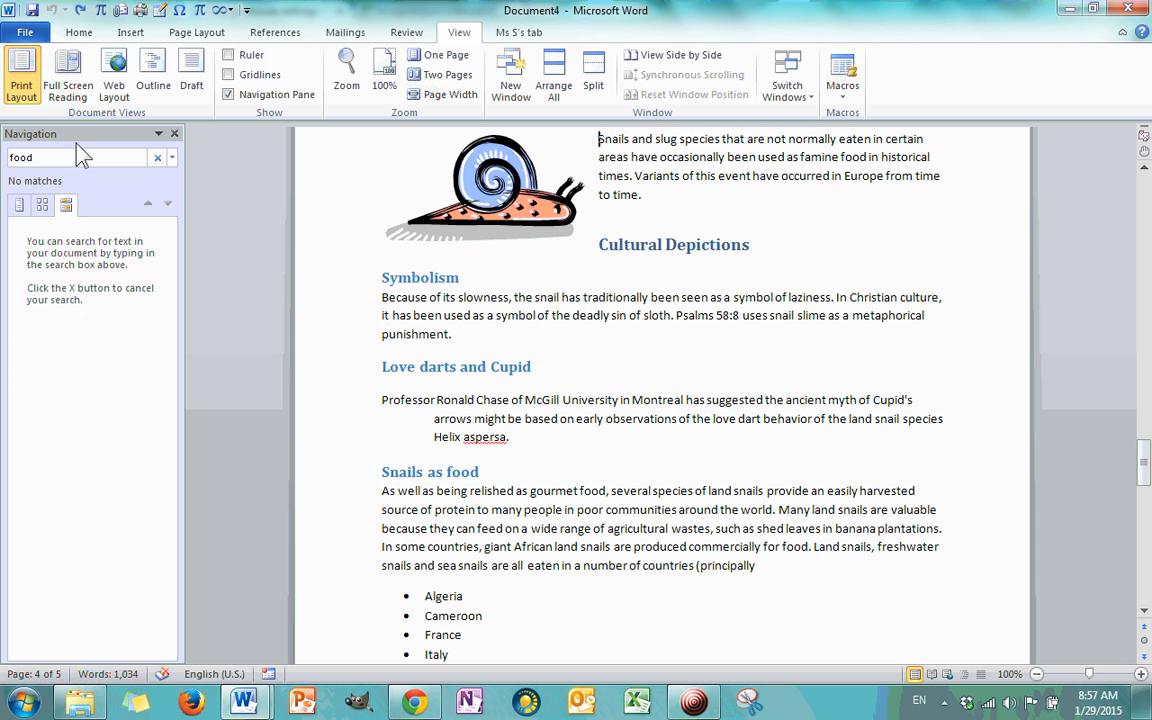
pyautogui.press('BackSpace')
pyautogui.press('BackSpace')
pyautogui.press('BackSpace')
pyautogui.press('BackSpace')
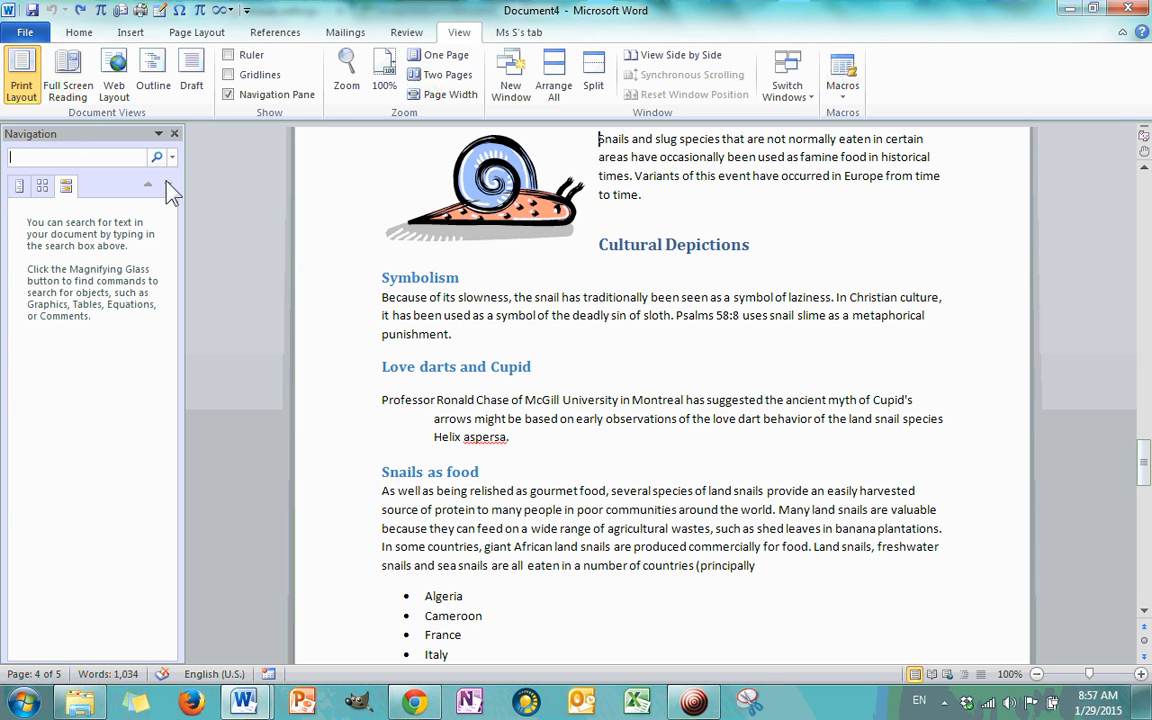
# - Search the document for "food" and go to the match in the "gourmet food" sentence
pyautogui.write('fo')
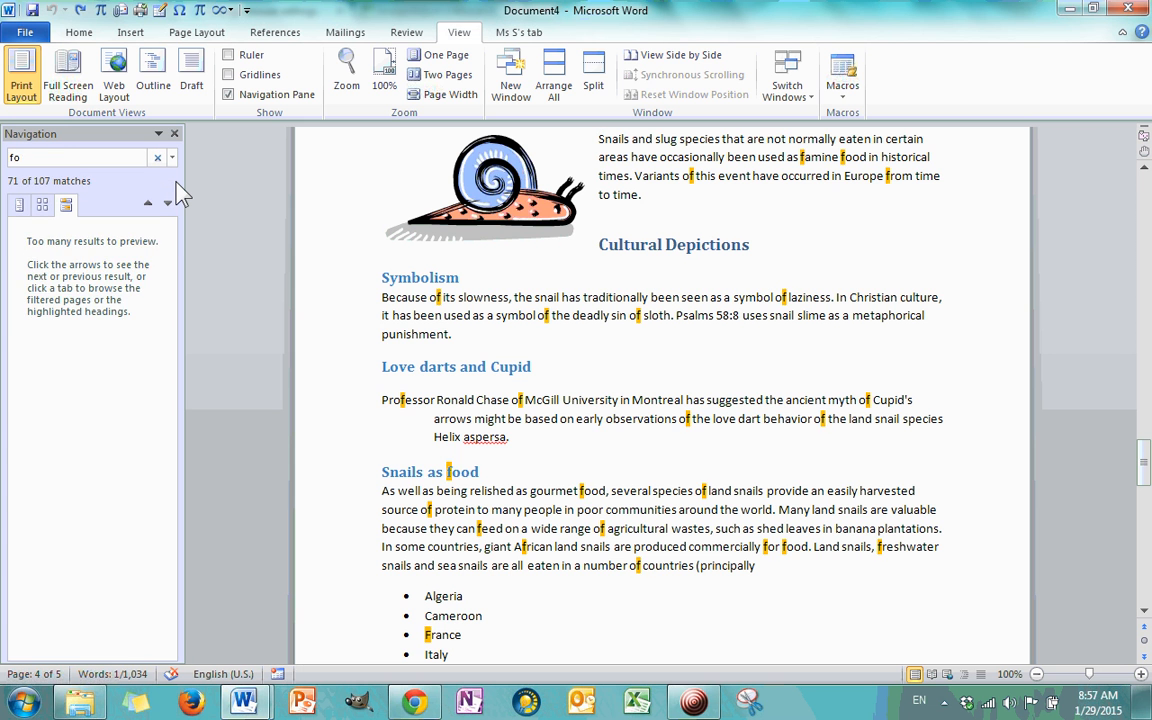
pyautogui.write('od')
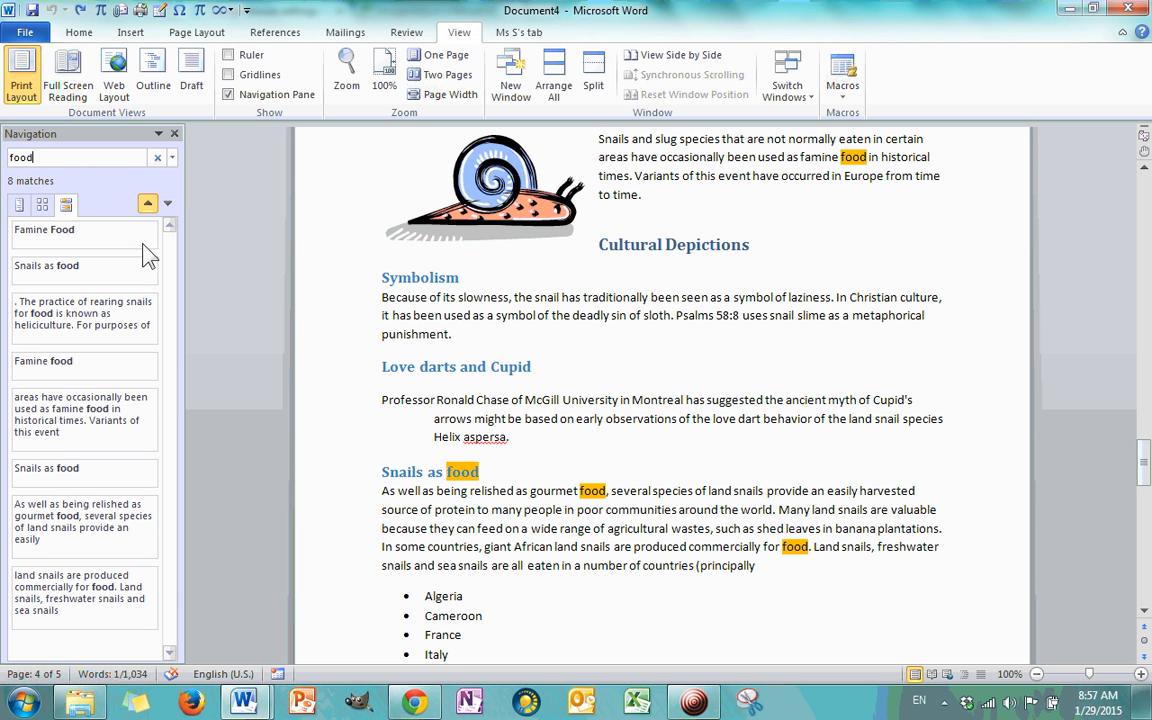
pyautogui.click(118, 533)
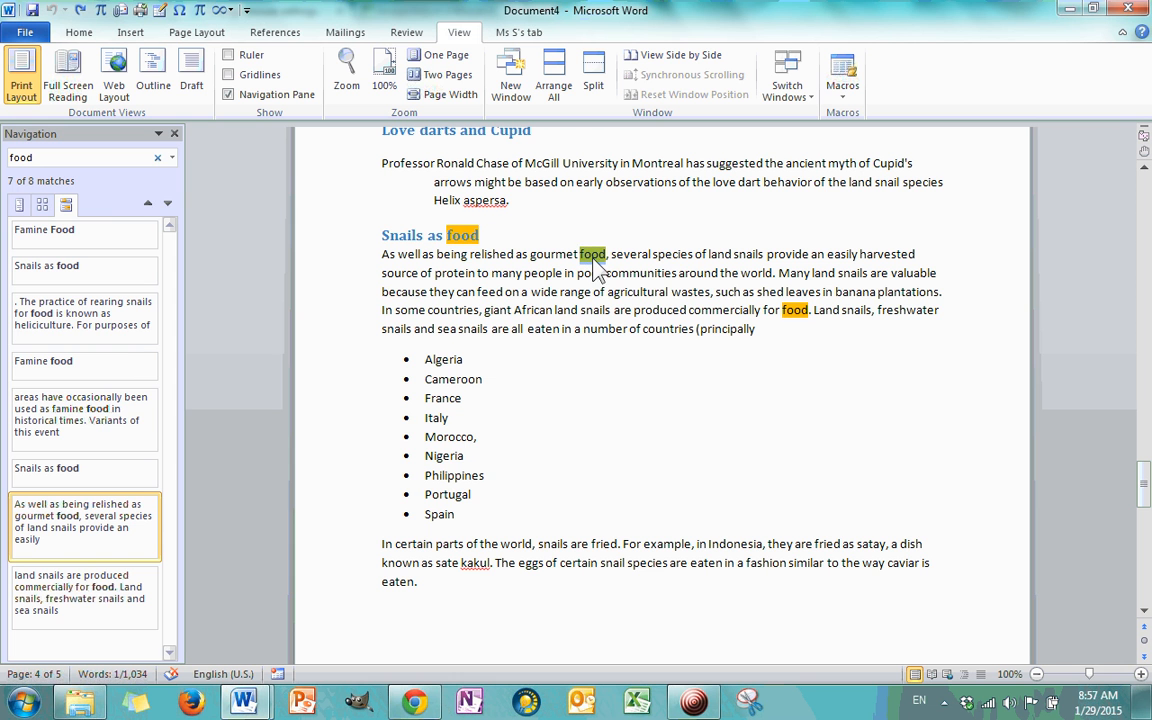
# - Cancel the search and close the Navigation Pane
pyautogui.click(157, 160)
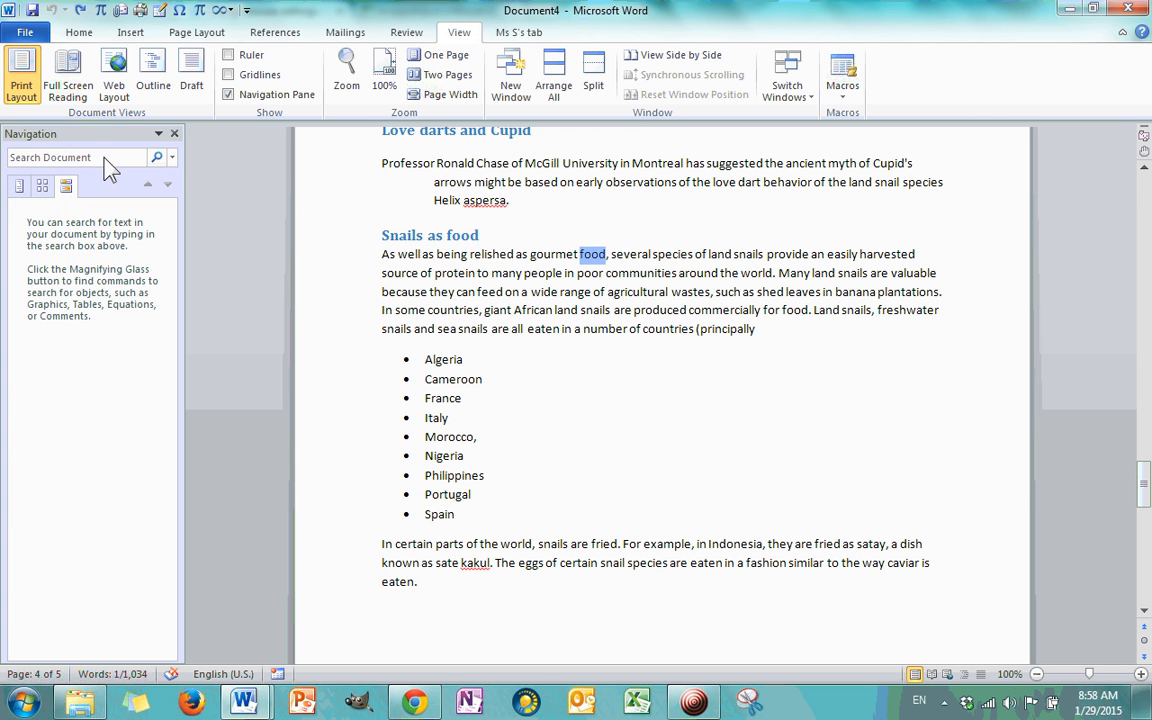
pyautogui.click(52, 156)
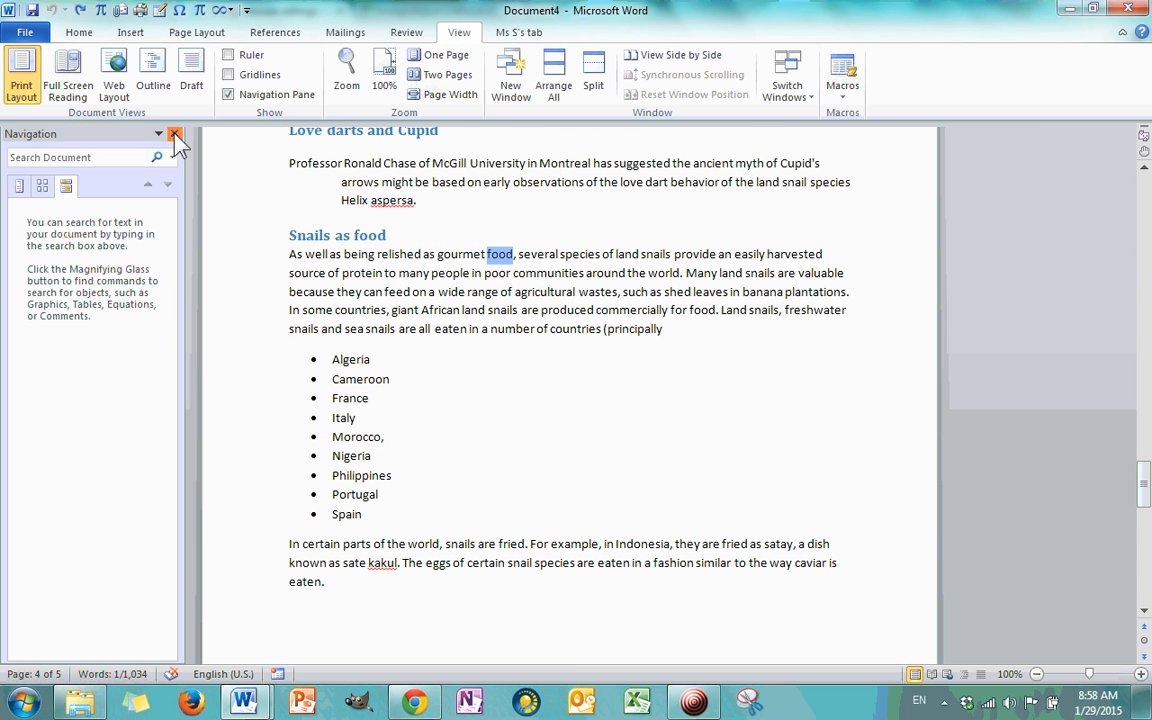
pyautogui.click(175, 136)
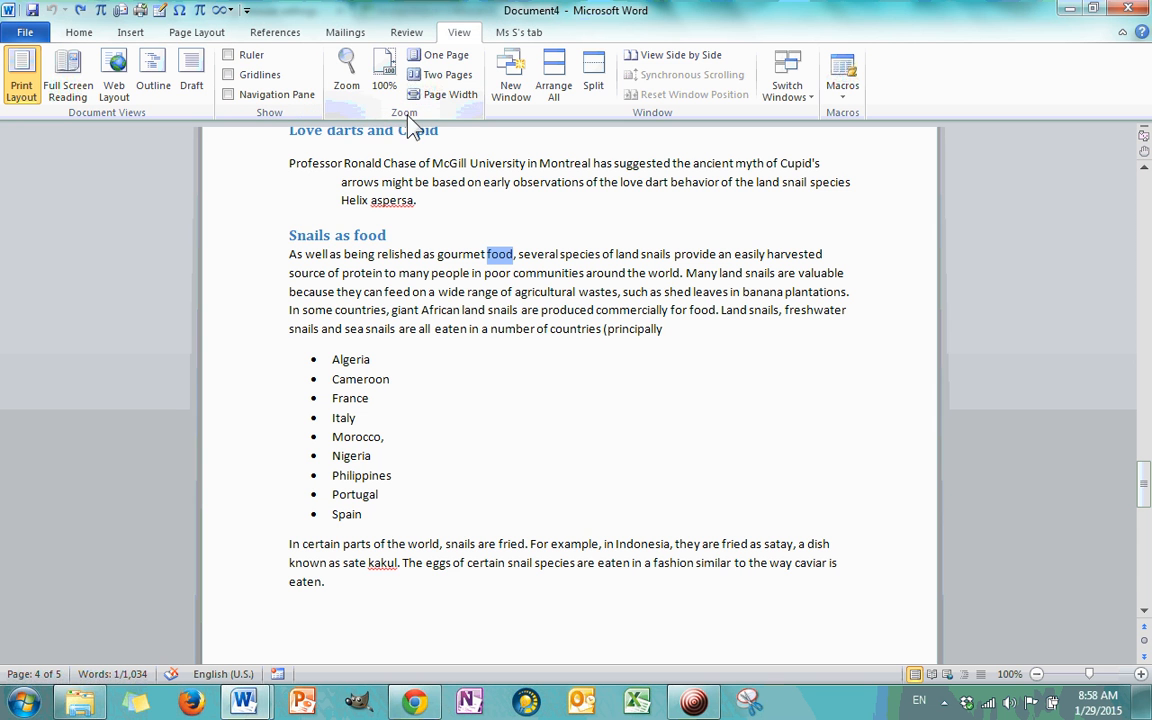
# - Set the document's zoom to 50% in the Zoom dialog and check the pages down to the References
pyautogui.click(350, 85)
pyautogui.click(331, 133)
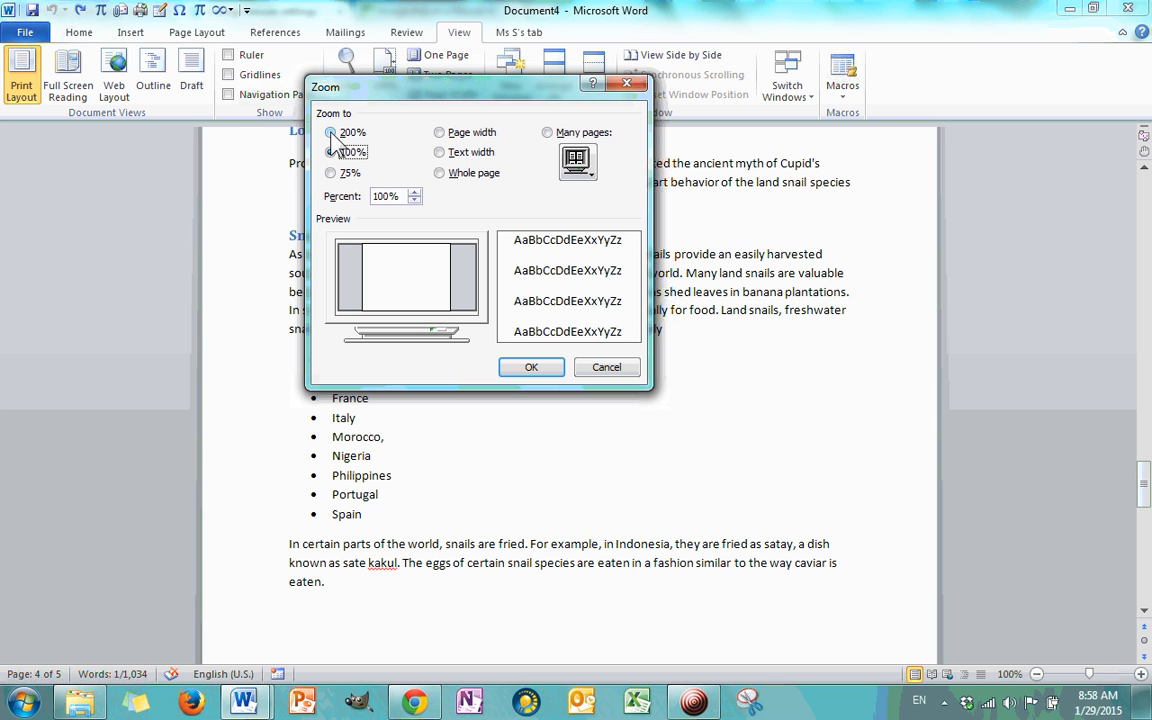
pyautogui.click(331, 173)
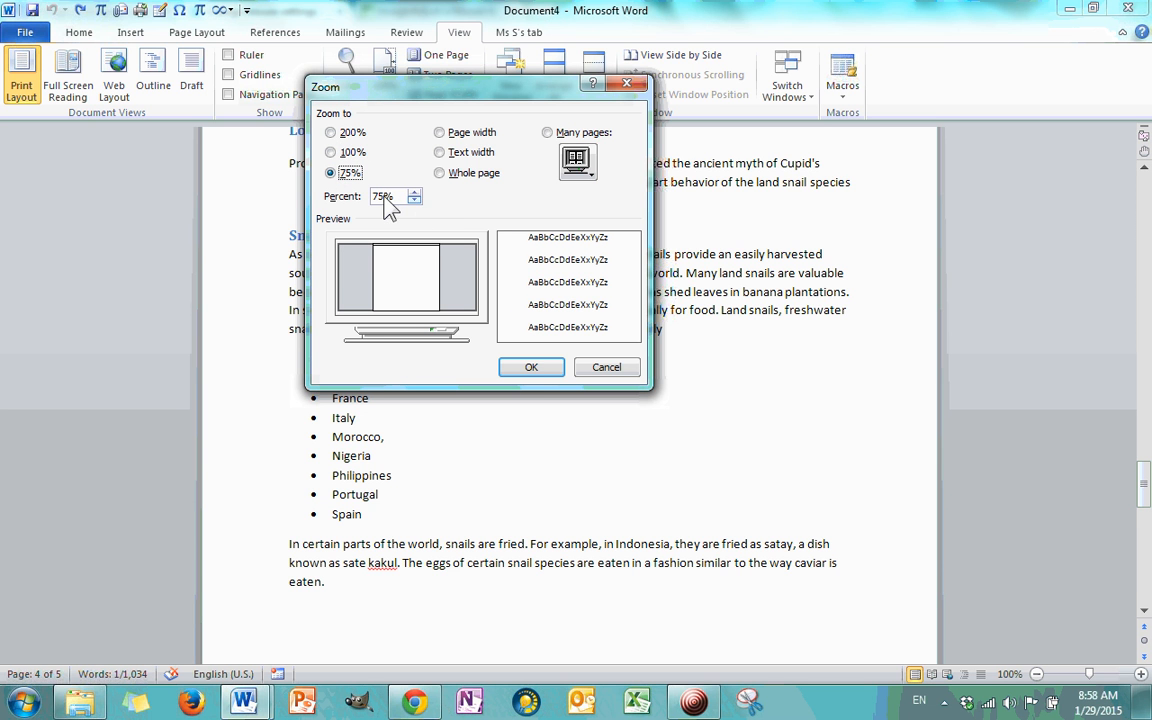
pyautogui.click(414, 201)
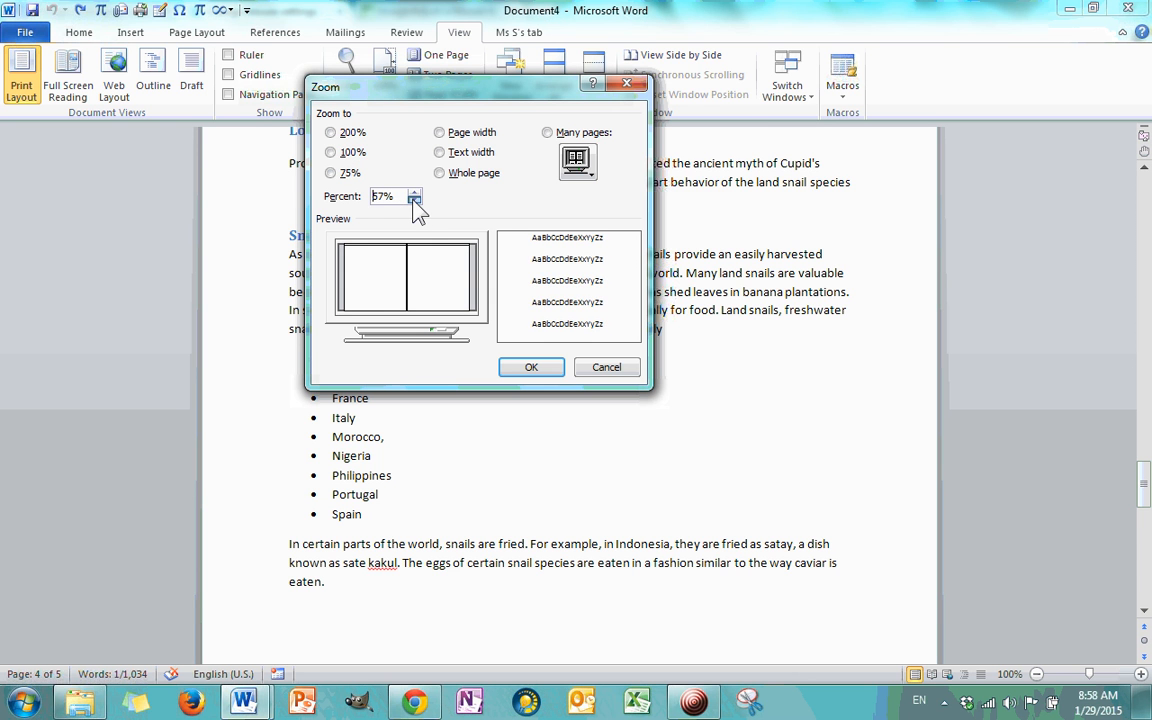
pyautogui.click(414, 201)
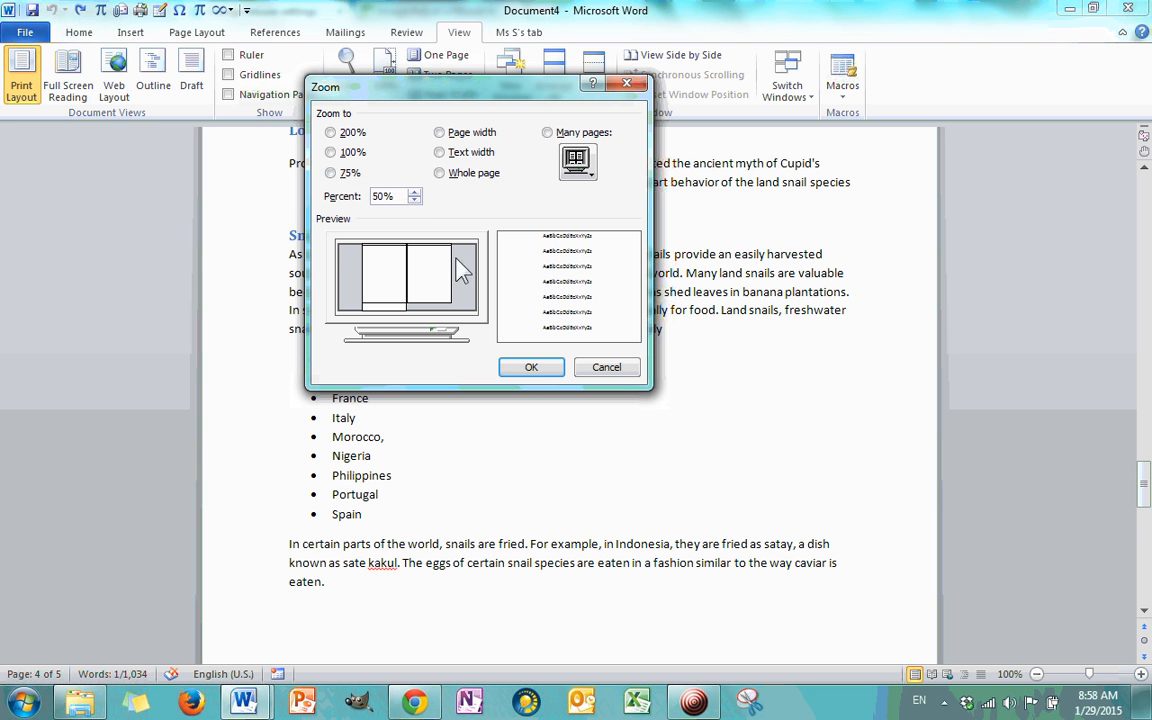
pyautogui.click(532, 370)
pyautogui.scroll(-5, 531, 385)
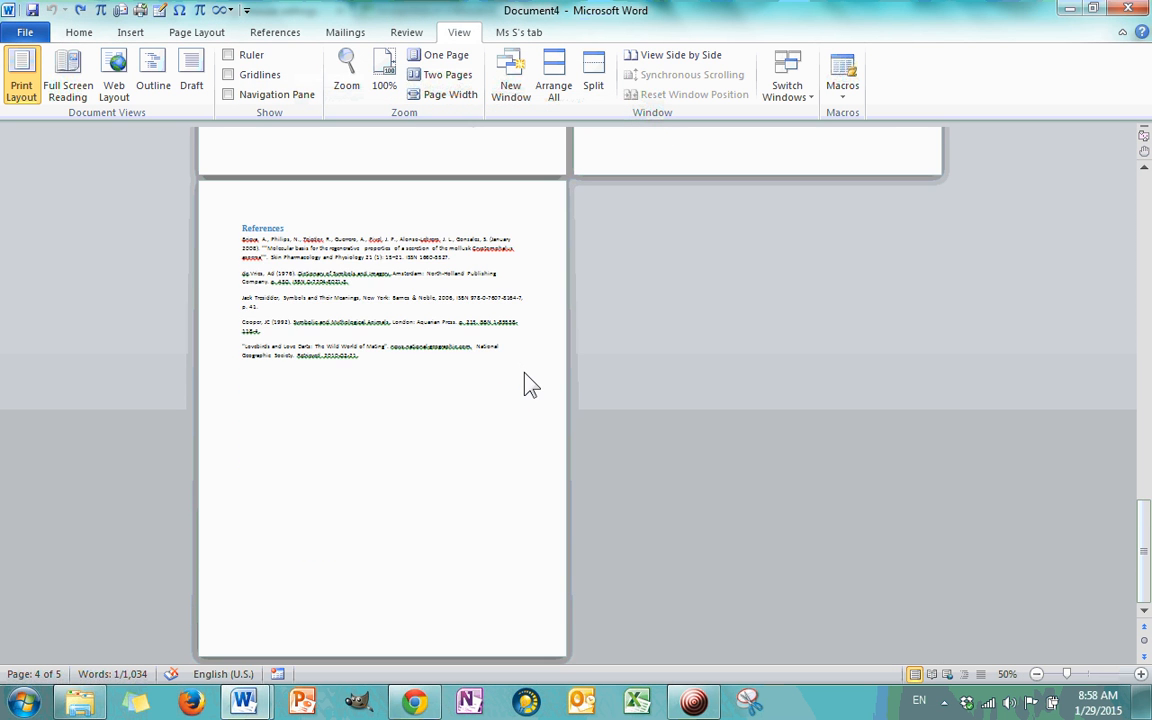
# - Go back to the first page and set the document's zoom to 100%
pyautogui.scroll(10, 528, 383)
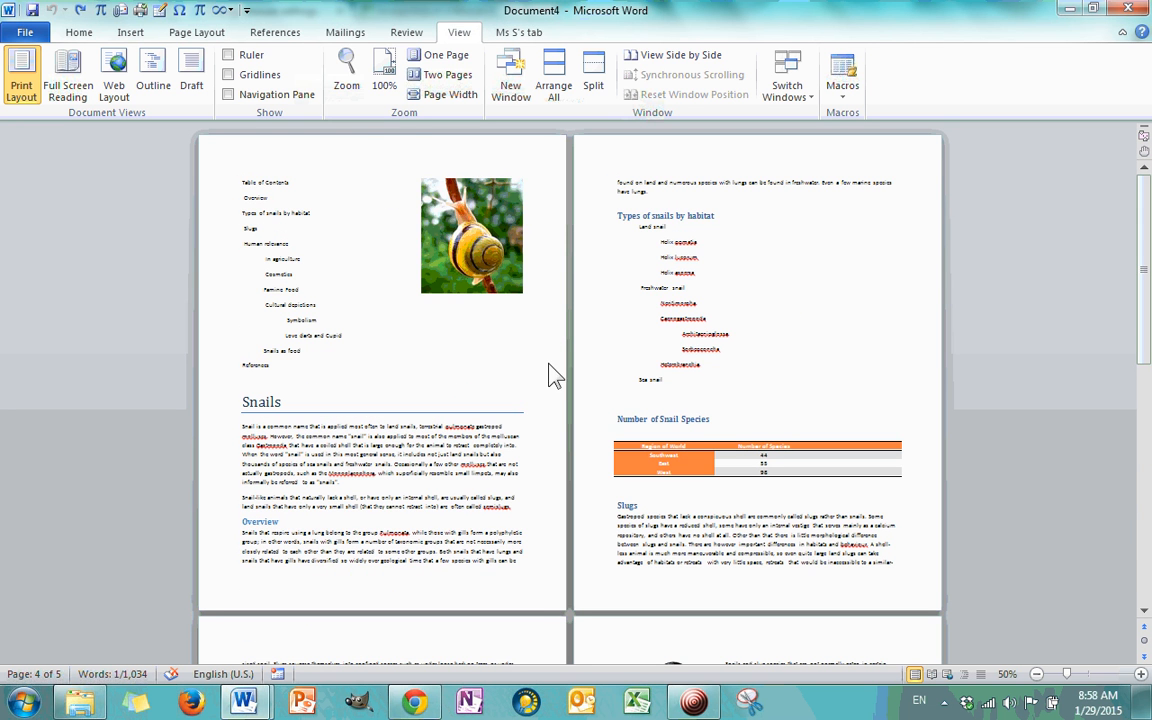
pyautogui.click(386, 75)
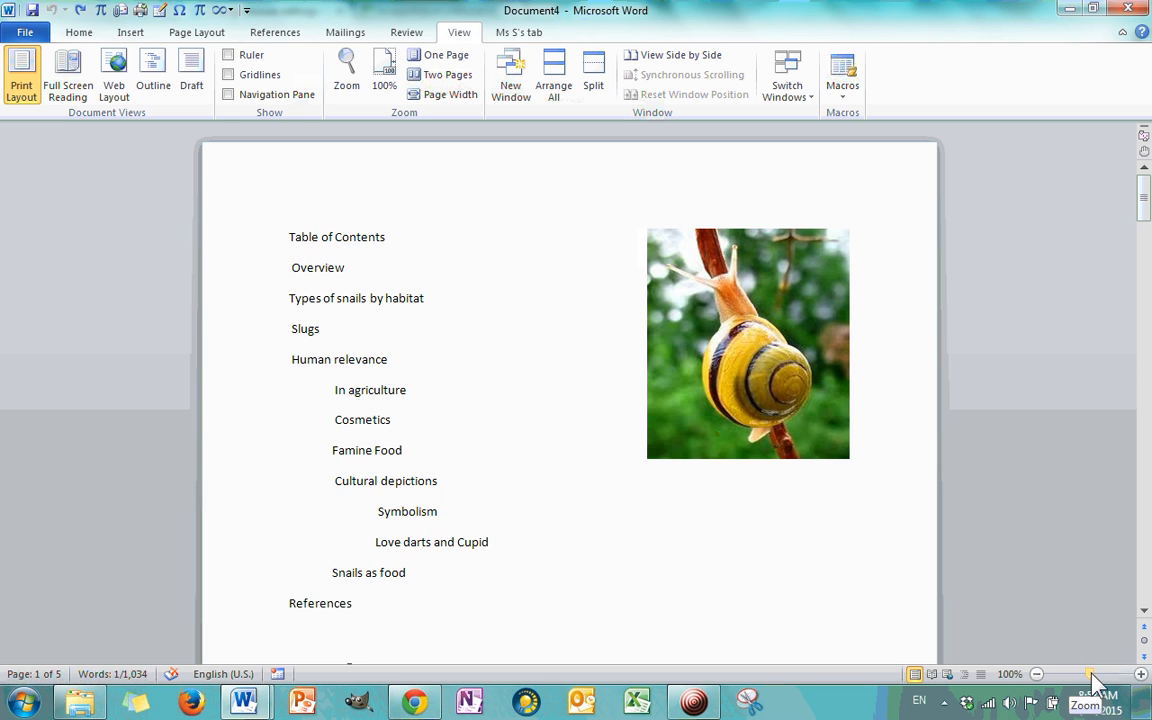
pyautogui.moveTo(1097, 680)
pyautogui.mouseDown()
pyautogui.moveTo(1113, 680)
pyautogui.moveTo(1052, 679)
pyautogui.moveTo(1091, 677)
pyautogui.mouseUp()
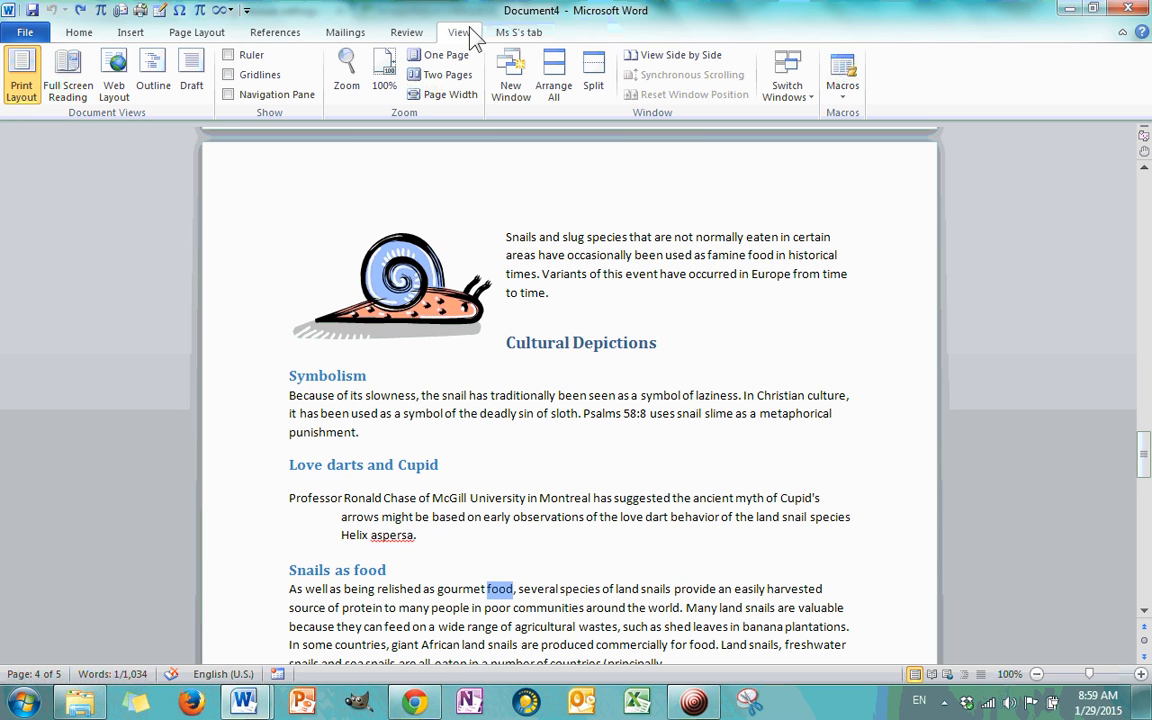
# - Set the document's zoom to page width in the Zoom dialog
pyautogui.click(350, 82)
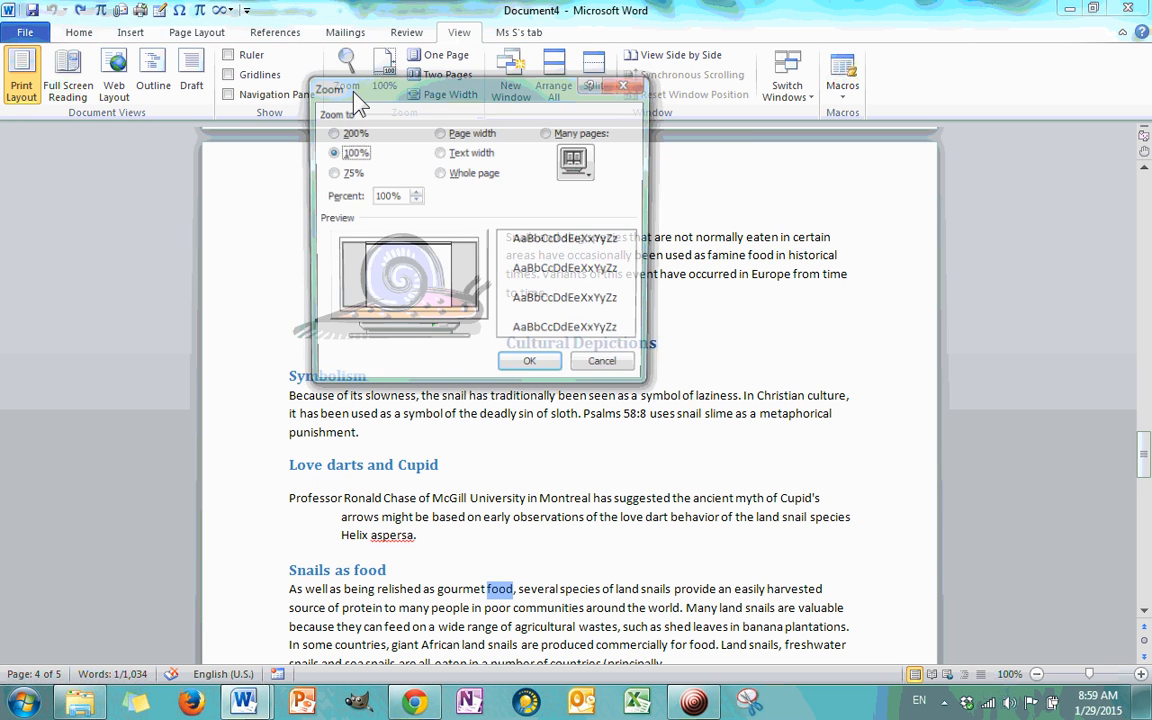
pyautogui.click(440, 133)
pyautogui.click(528, 366)
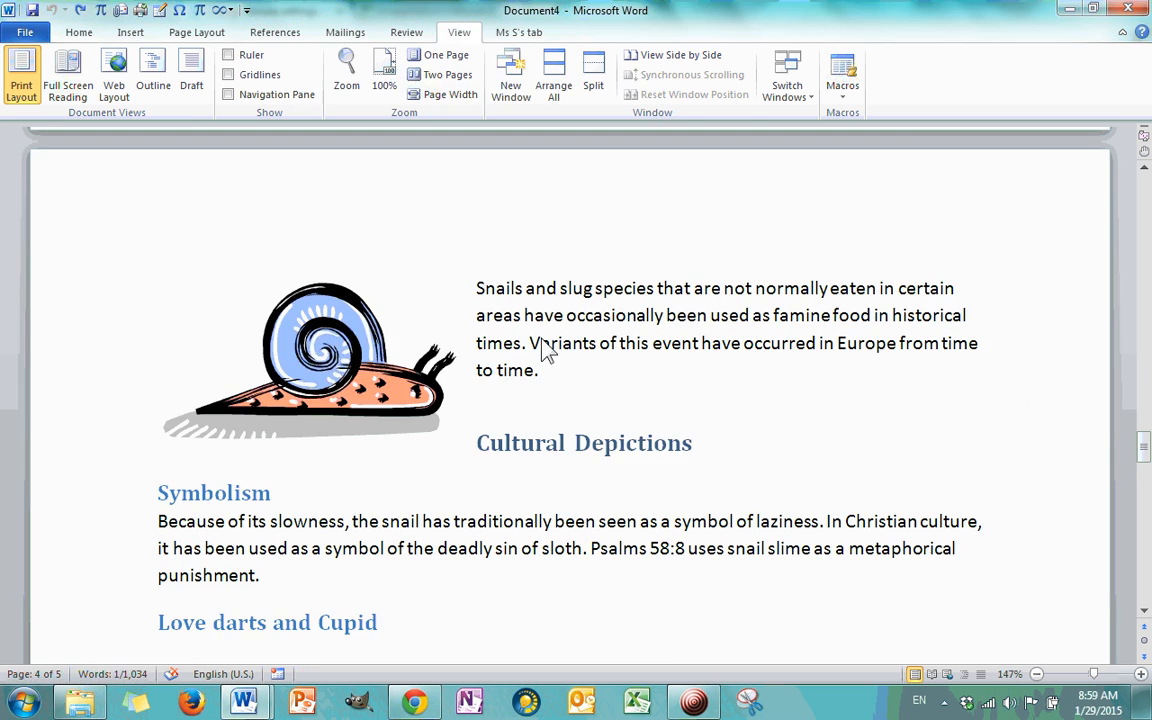
# - Set the zoom to text width in the Zoom dialog and check how the Cultural Depictions page fits
pyautogui.click(340, 72)
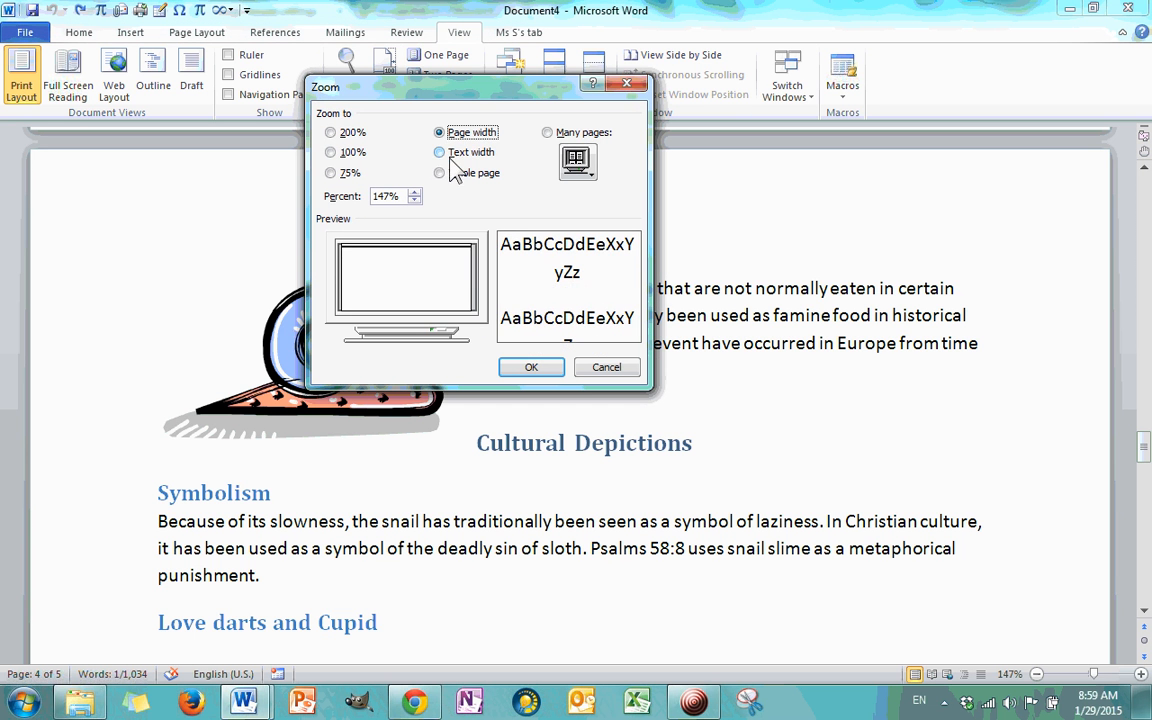
pyautogui.click(449, 154)
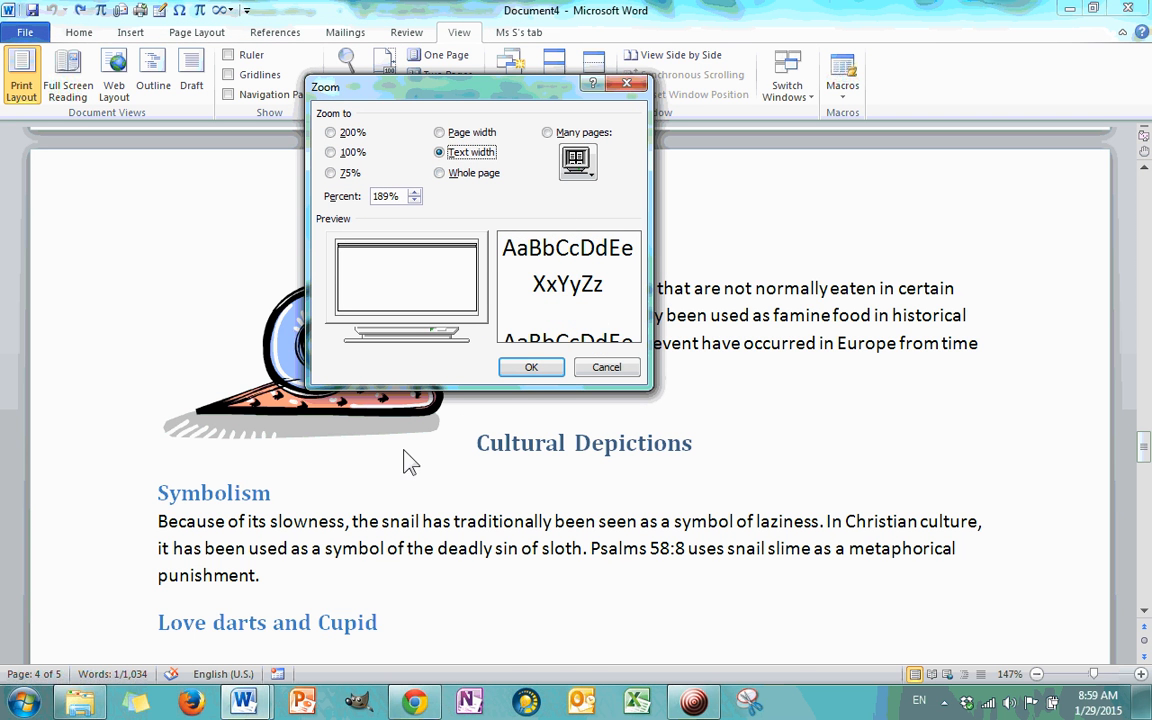
pyautogui.click(529, 366)
pyautogui.scroll(4, 525, 375)
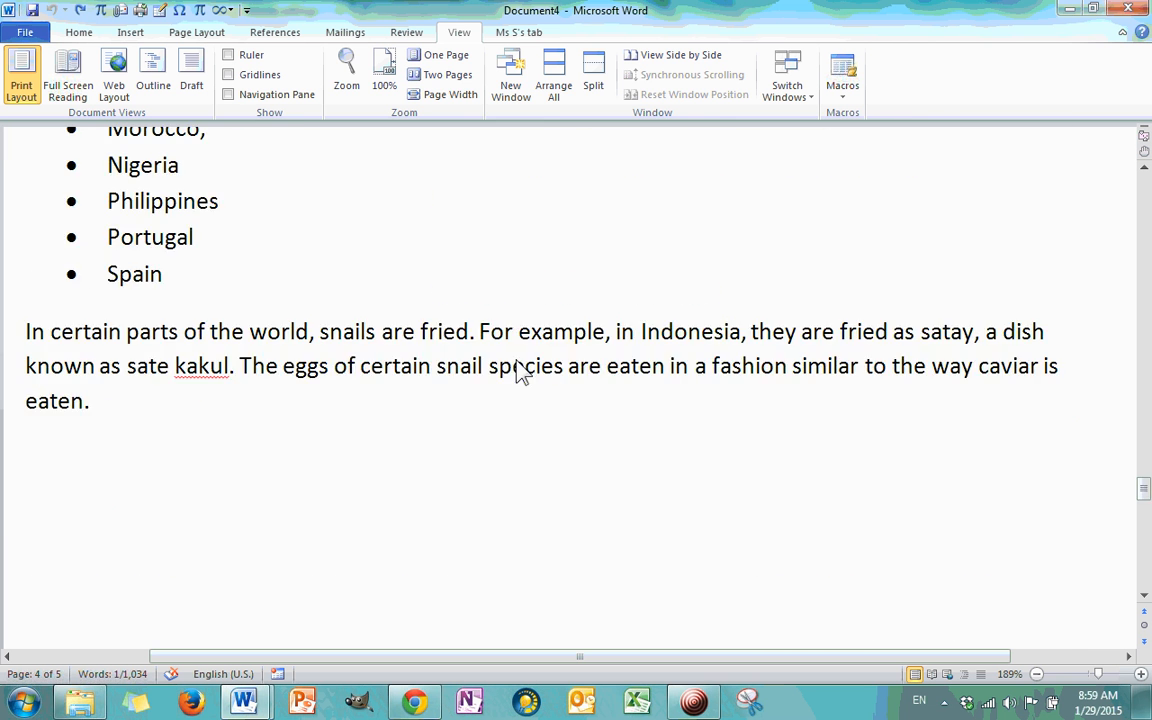
pyautogui.scroll(15, 518, 330)
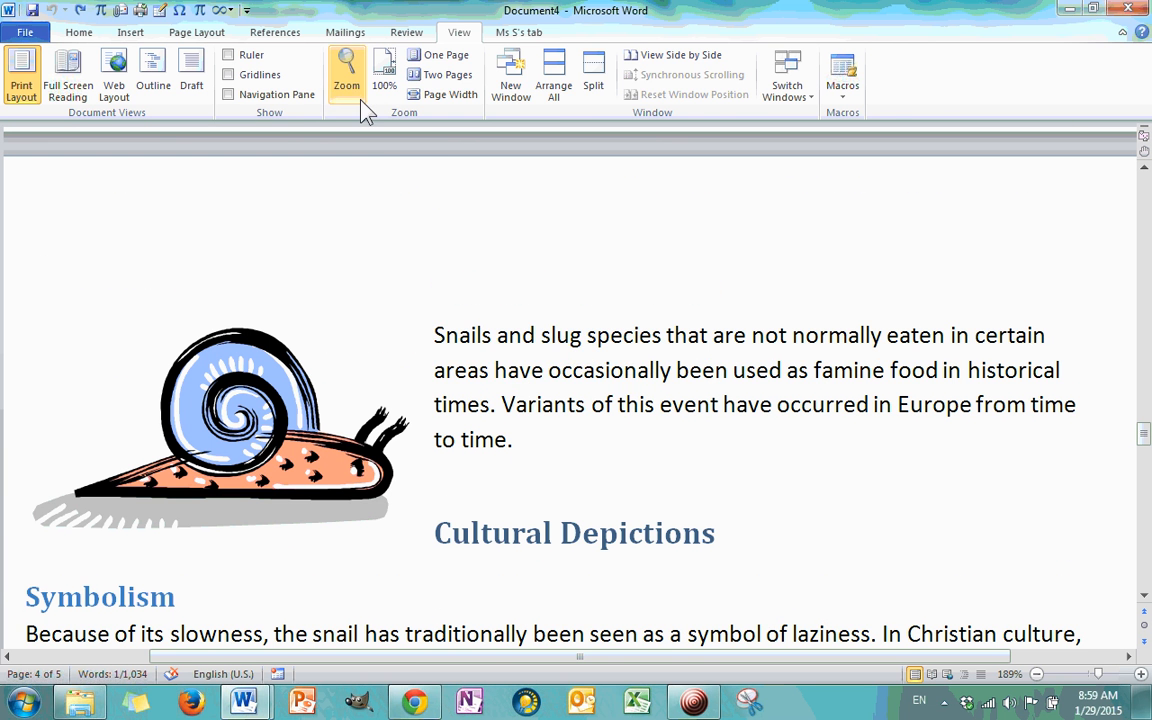
# - Set the zoom to whole page in the Zoom dialog
pyautogui.click(352, 90)
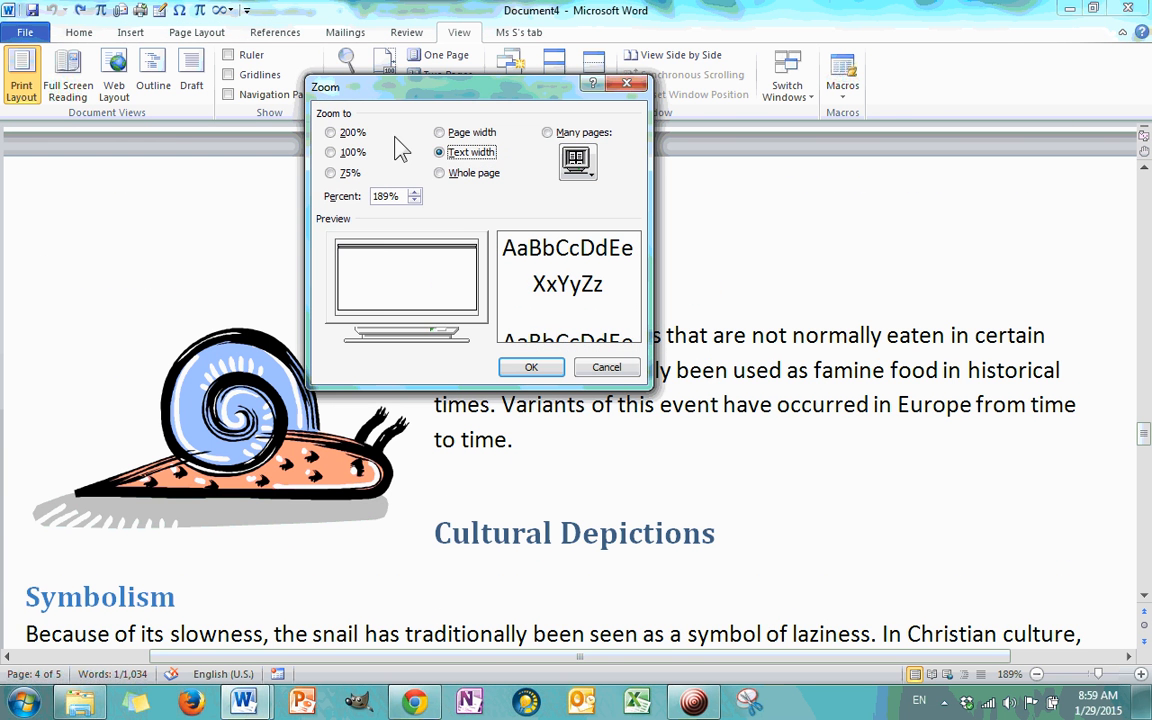
pyautogui.click(440, 174)
pyautogui.click(528, 367)
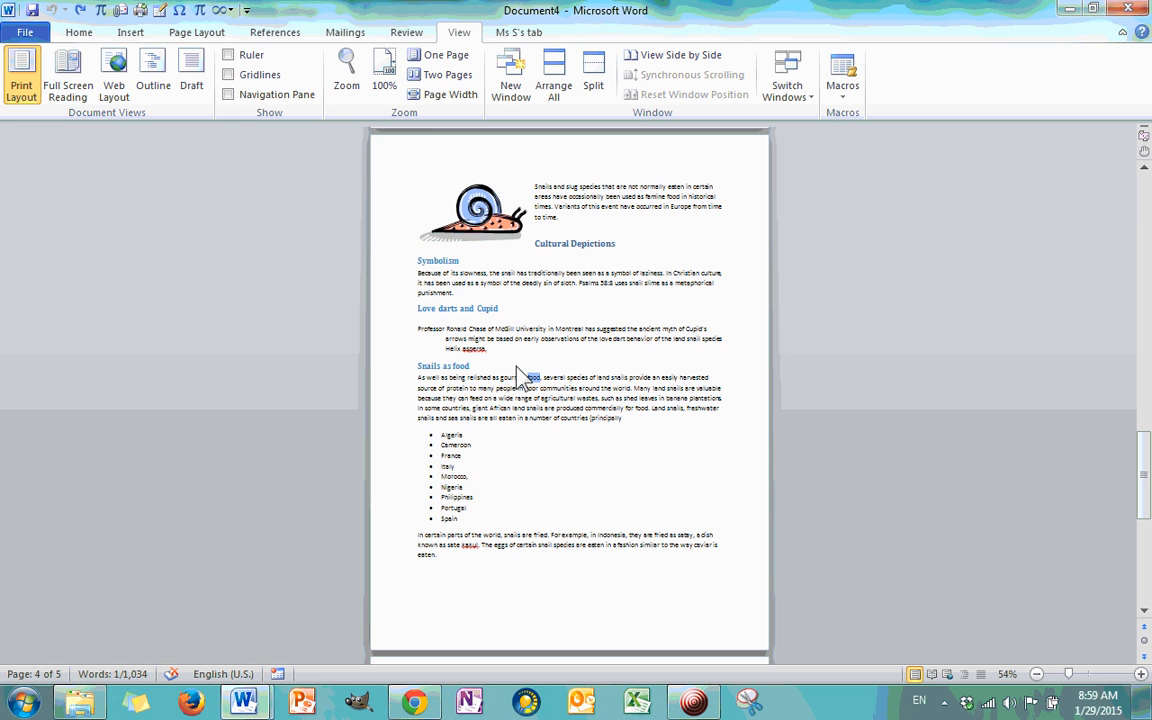
# - Switch the zoom through Two Pages and One Page, ending with Page Width at the start of the document
pyautogui.click(446, 74)
pyautogui.scroll(10, 450, 309)
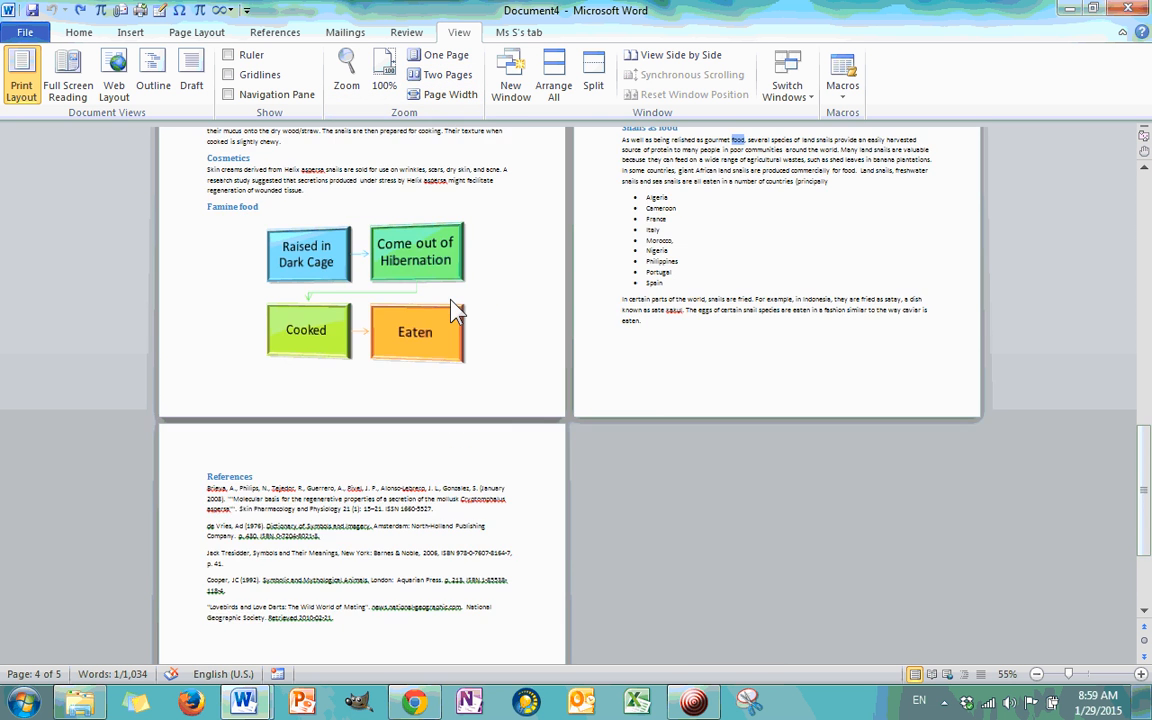
pyautogui.click(436, 60)
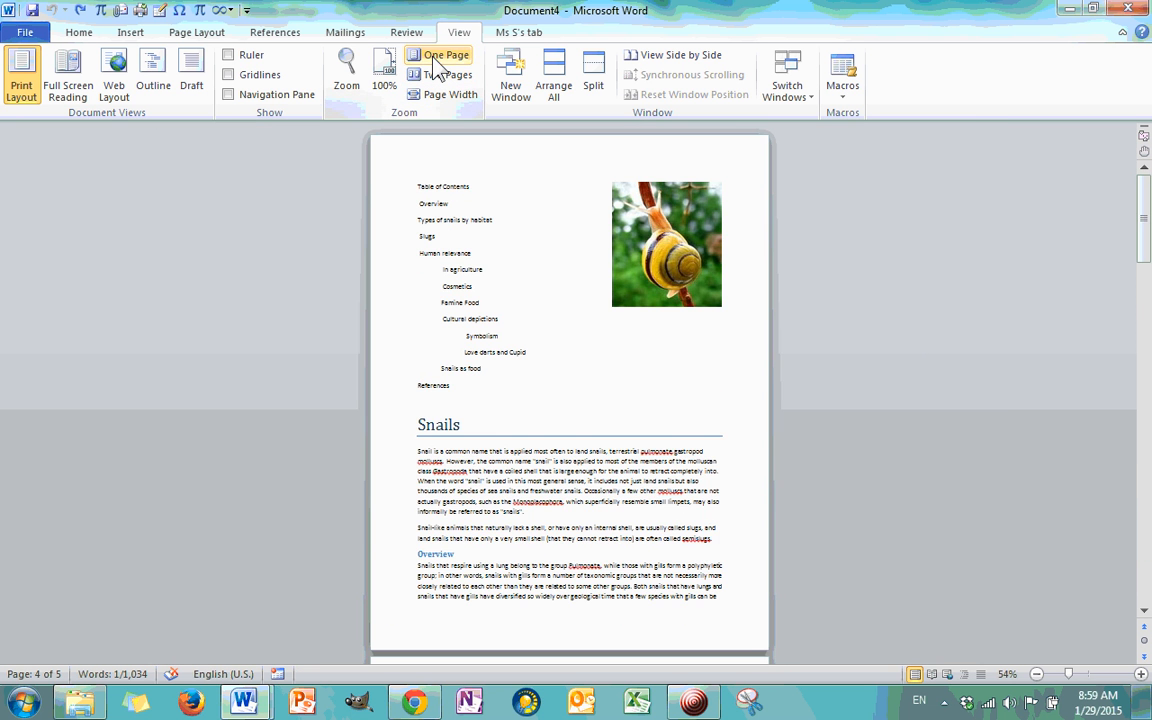
pyautogui.click(450, 100)
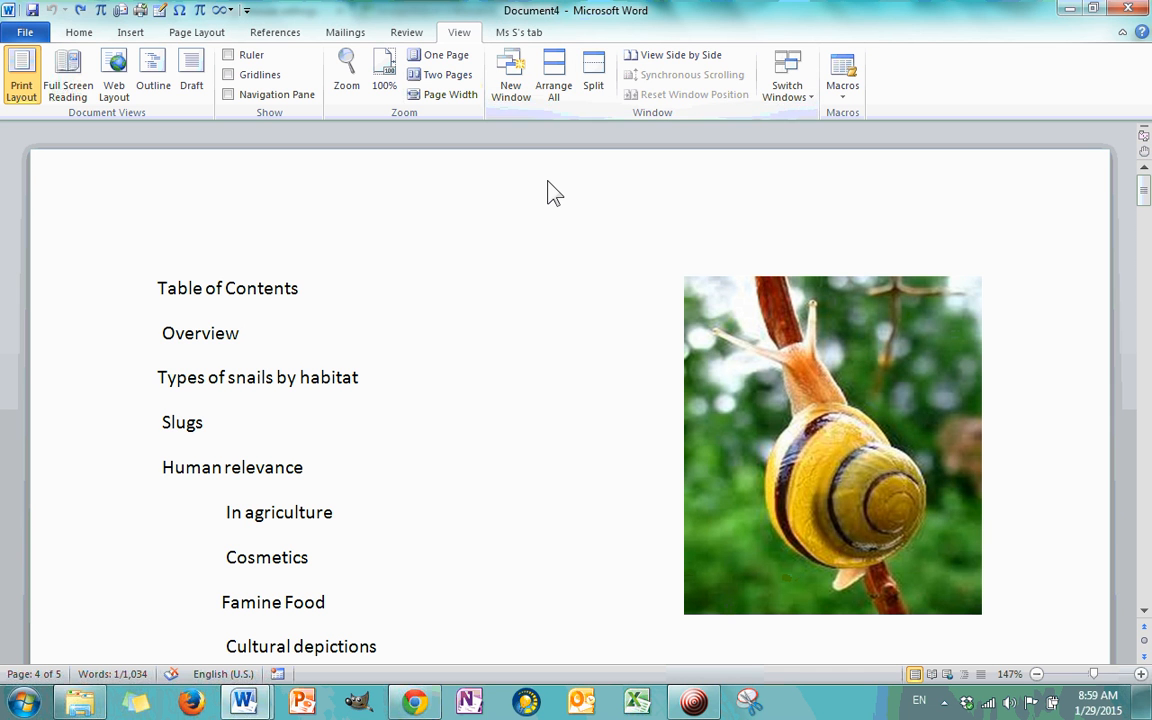
# - Open the document in a second window, pull it away to reveal the first window, and maximize it again
pyautogui.click(529, 98)
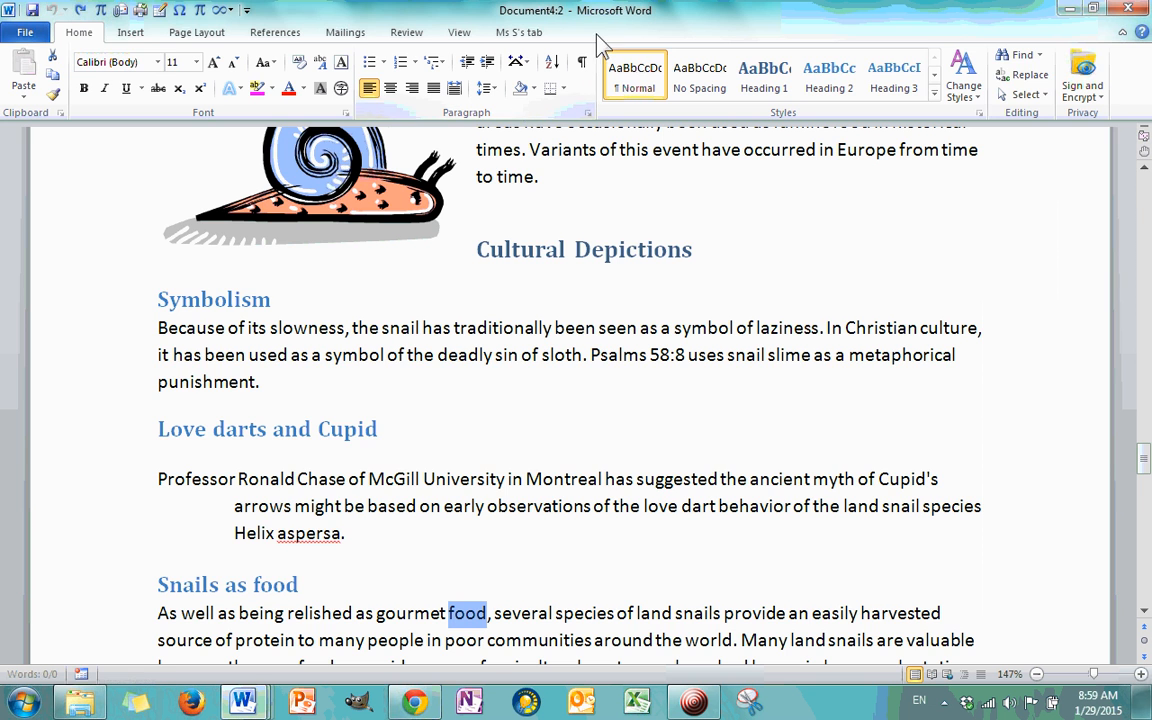
pyautogui.moveTo(597, 8); pyautogui.dragTo(656, 190)
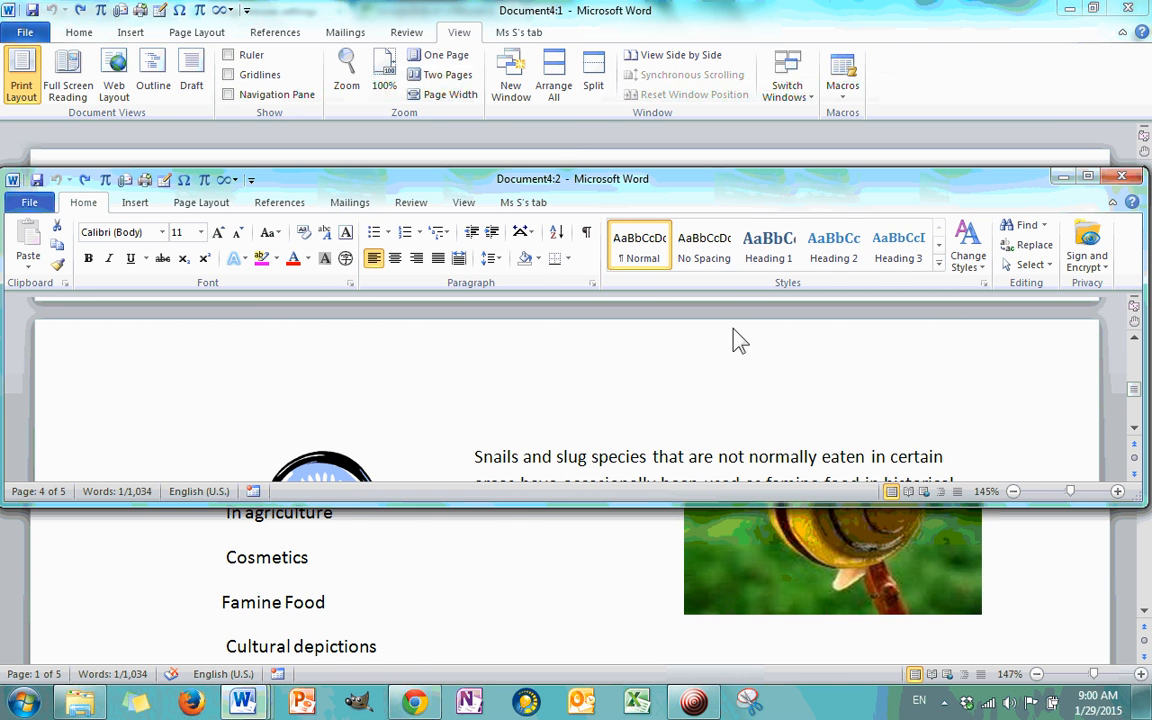
pyautogui.click(1087, 177)
# - Move the snail photo to the left of the table of contents in the second window, and minimize that window
pyautogui.scroll(20, 735, 352)
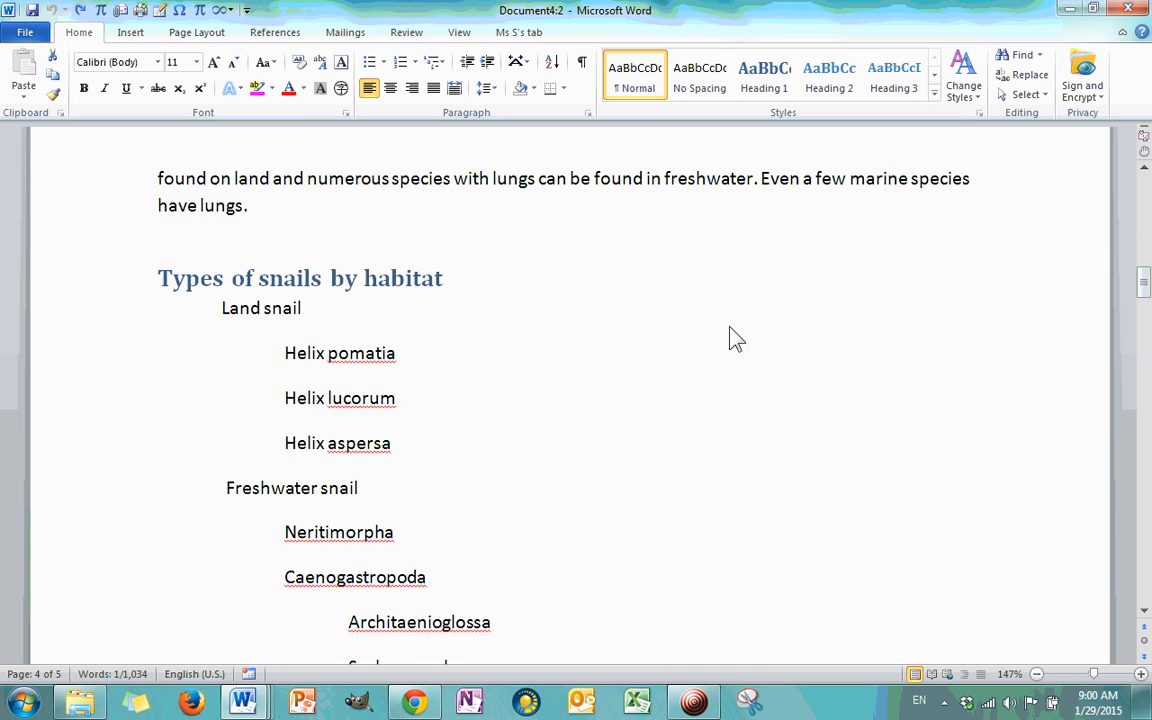
pyautogui.moveTo(851, 420); pyautogui.dragTo(380, 391)
pyautogui.click(1068, 9)
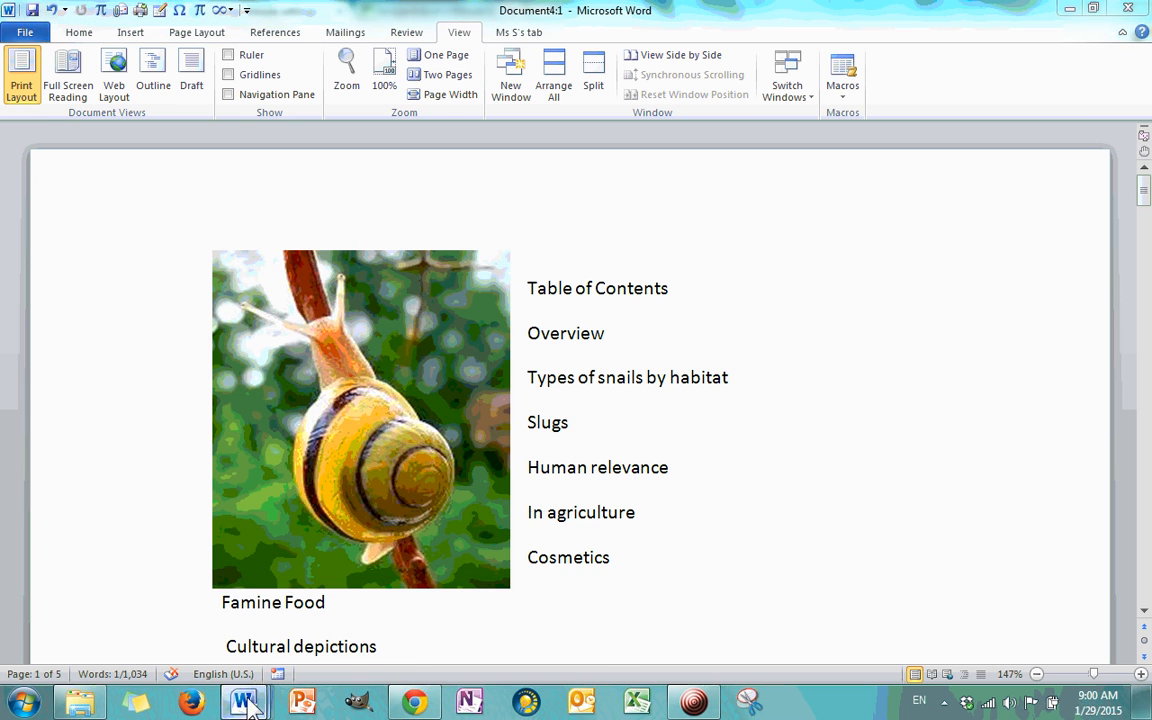
# - Return to the second window, place the cursor at the end of the last reference, and minimize the window
pyautogui.moveTo(242, 700)
pyautogui.click(508, 610)
pyautogui.scroll(-10, 512, 430)
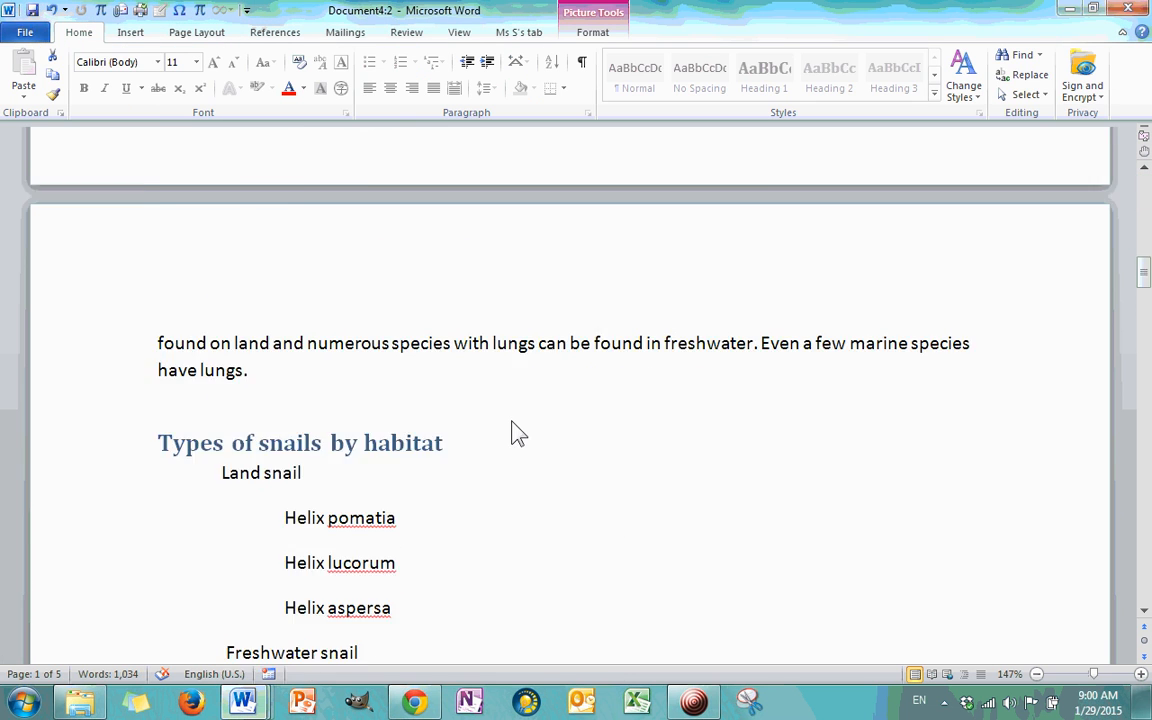
pyautogui.scroll(-15, 510, 425)
pyautogui.scroll(3, 510, 425)
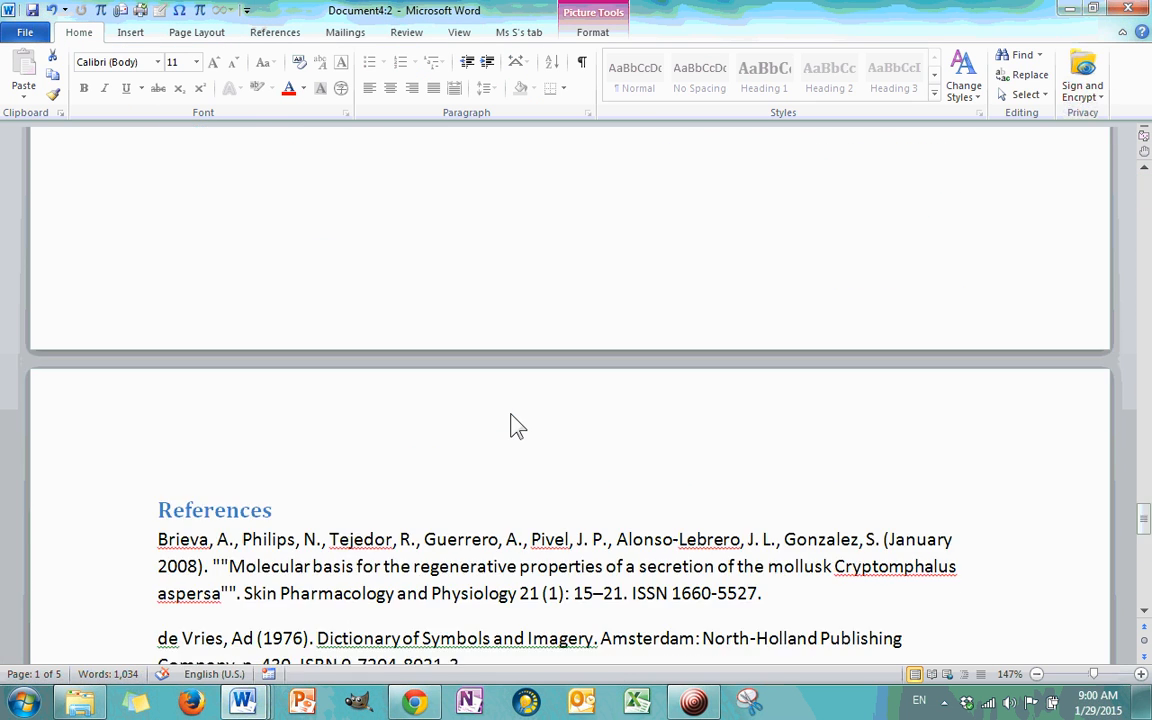
pyautogui.scroll(-3, 510, 425)
pyautogui.click(498, 491)
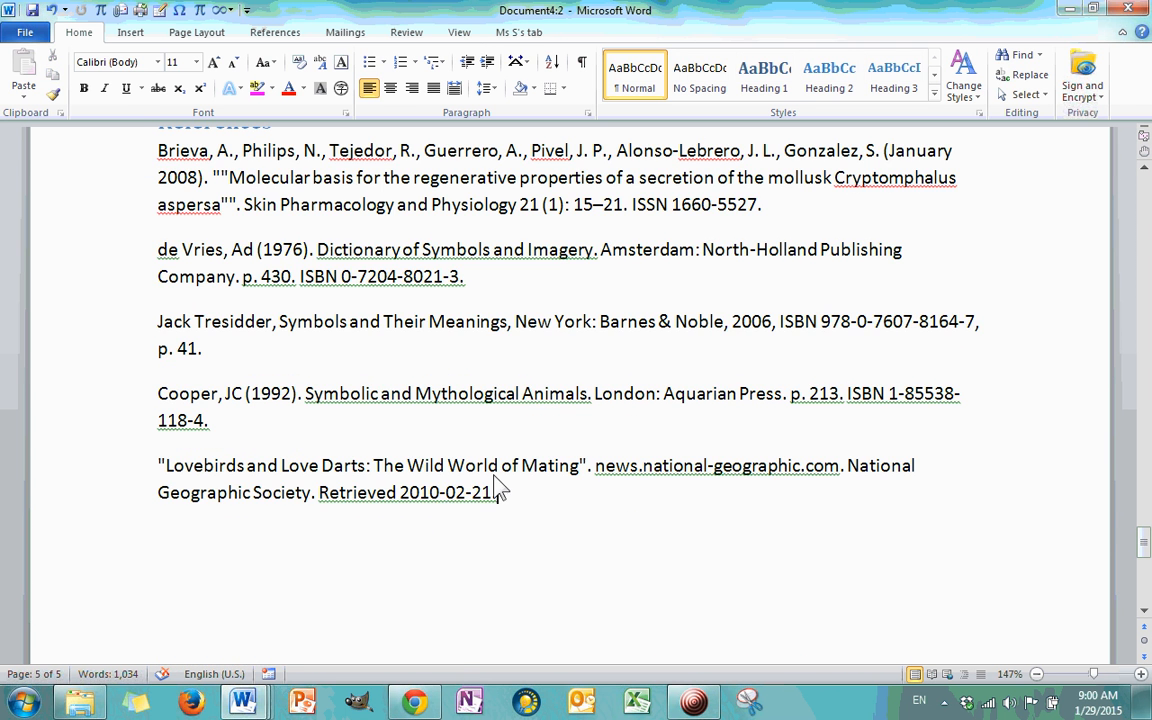
pyautogui.click(1068, 8)
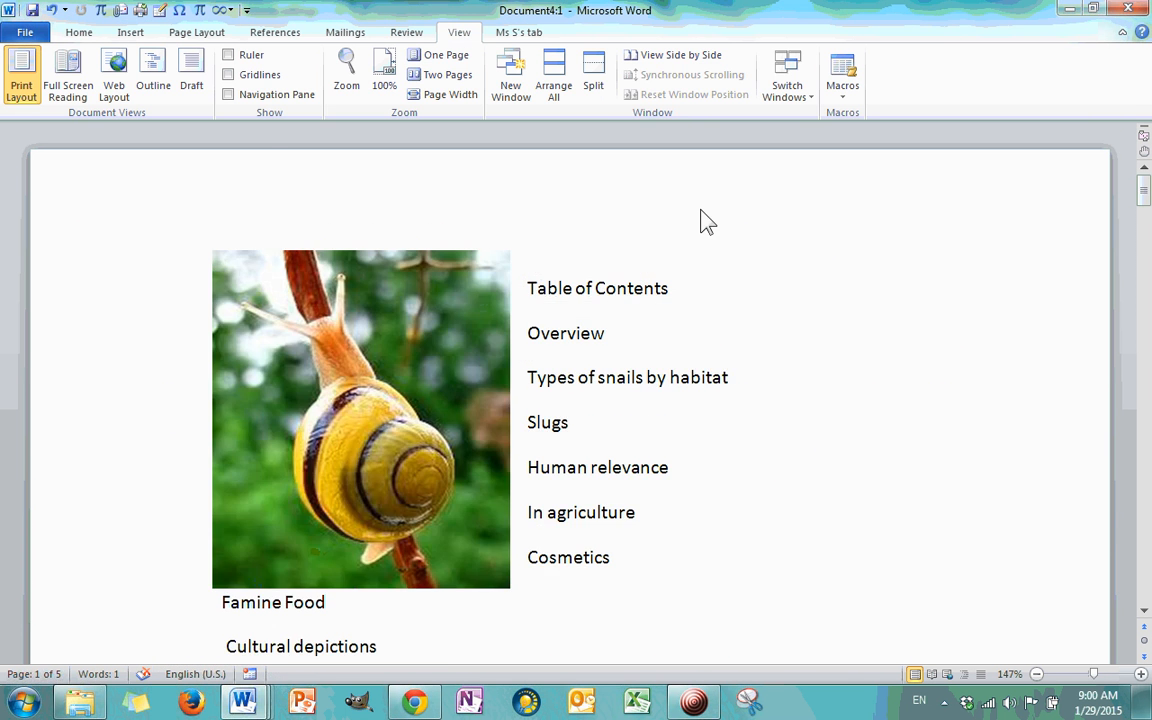
# - Go to the introduction under the Snails heading in the first window and arrange all open windows on the screen
pyautogui.scroll(-8, 693, 286)
pyautogui.click(629, 302)
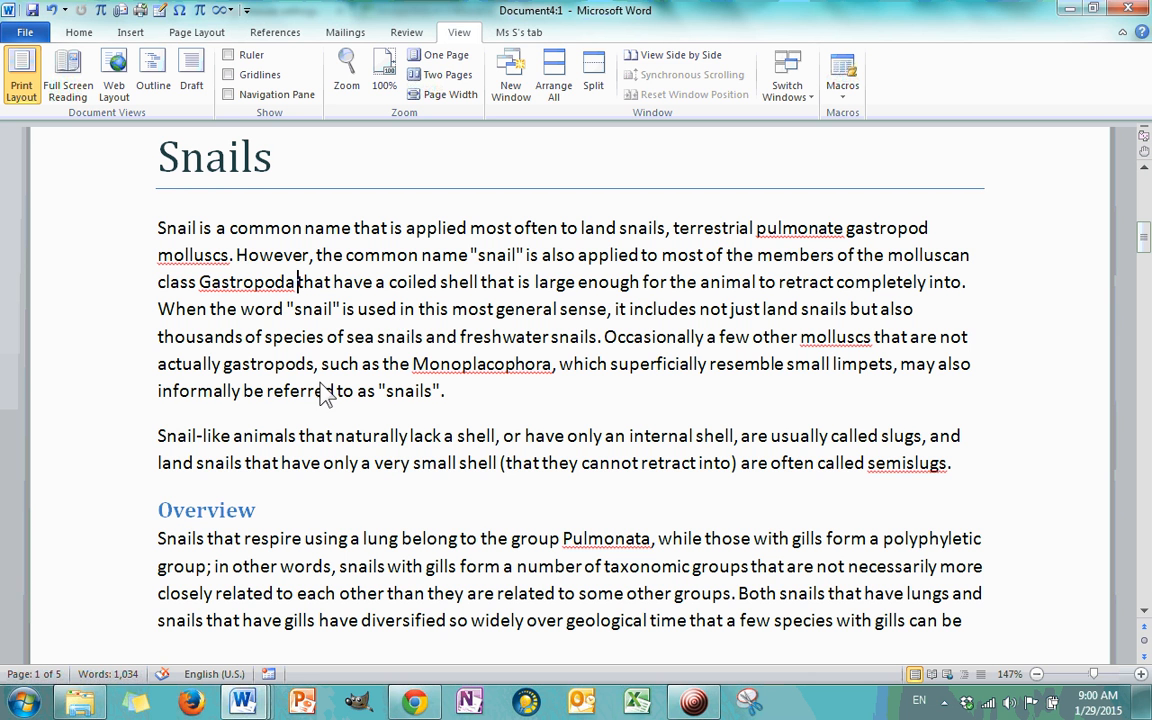
pyautogui.click(558, 92)
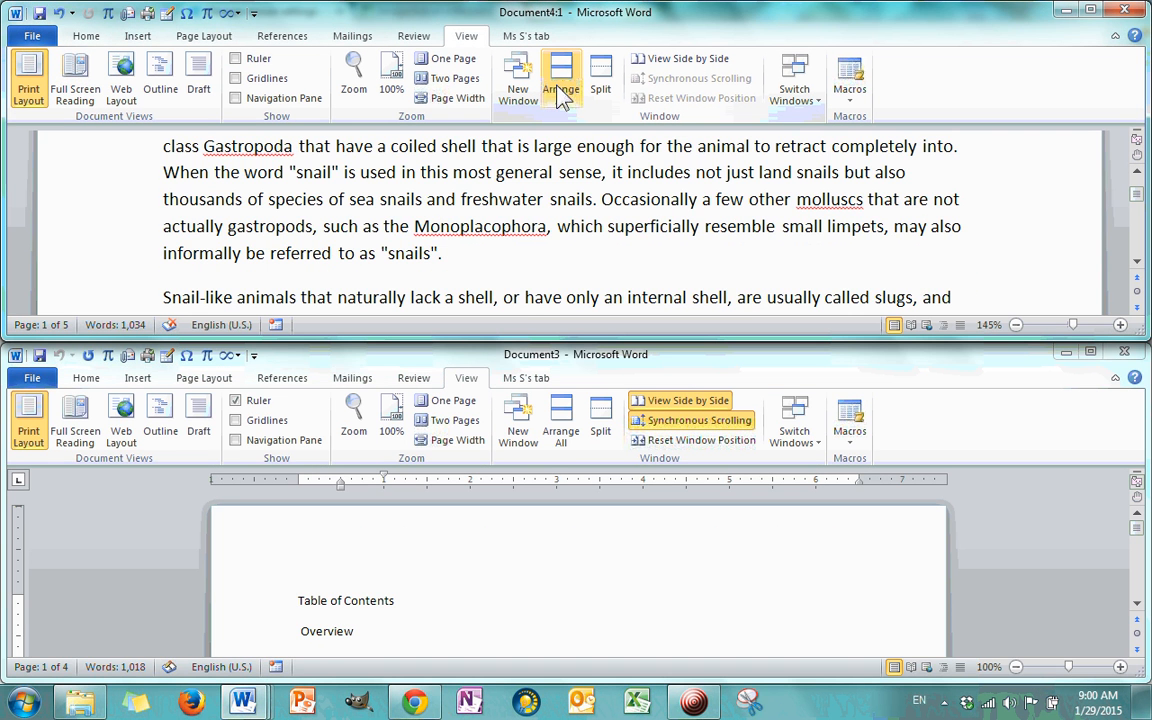
# - Look through Document3 in its arranged window and switch between it and the Document4 window
pyautogui.click(626, 548)
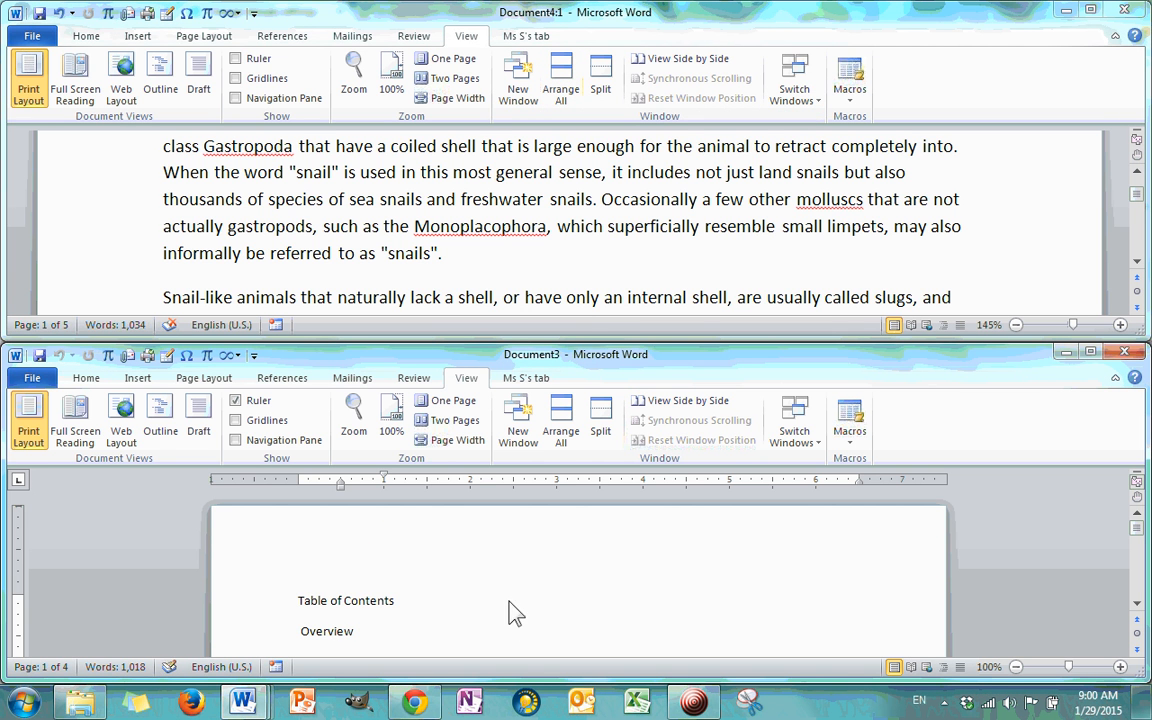
pyautogui.scroll(-5, 503, 598)
pyautogui.scroll(-10, 503, 598)
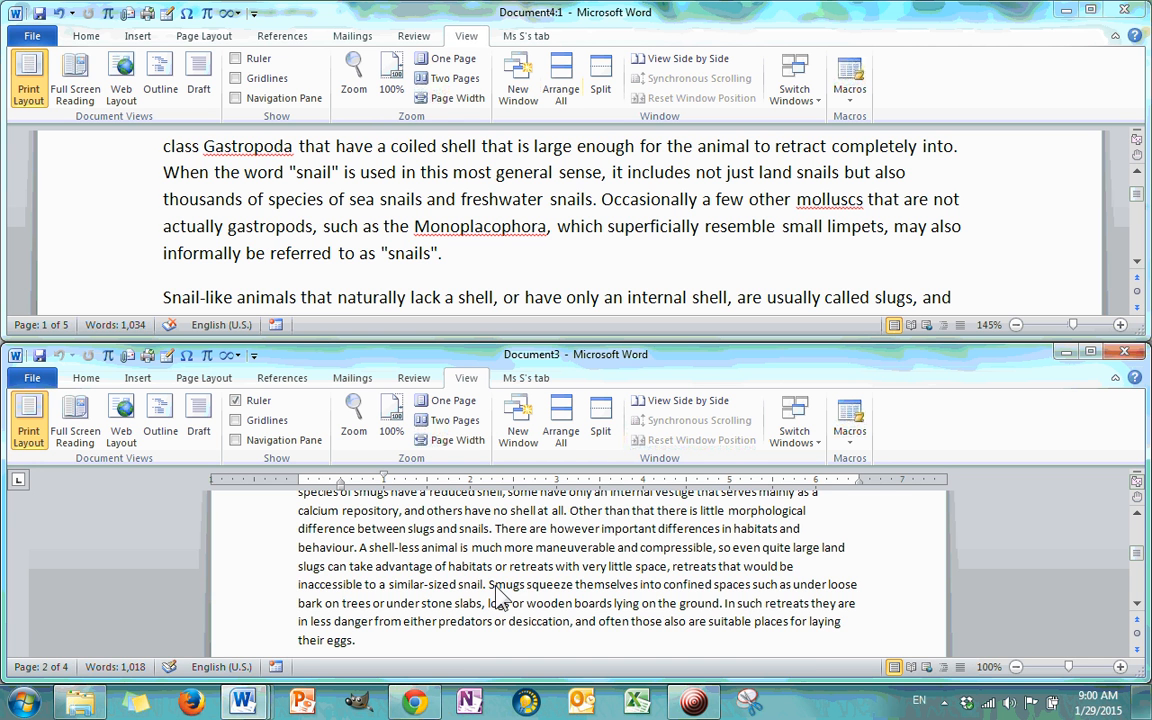
pyautogui.scroll(15, 496, 586)
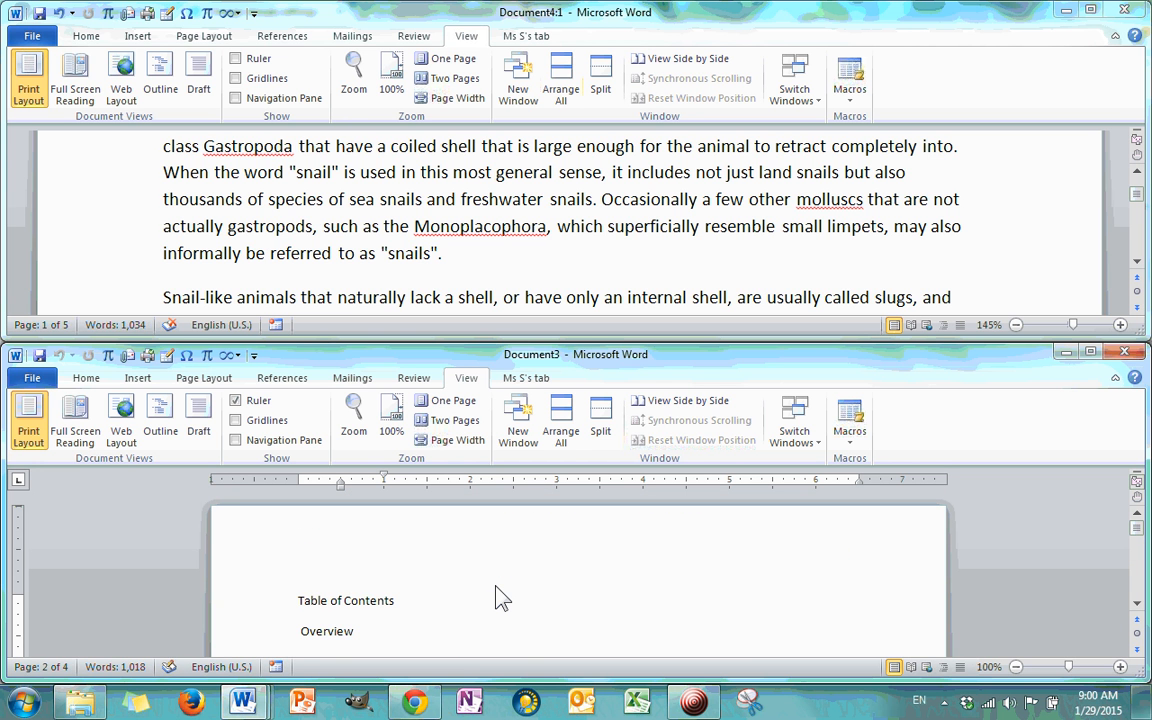
pyautogui.click(642, 567)
pyautogui.click(641, 265)
pyautogui.click(643, 586)
# - Minimize Document3 and restore the first Document4 window to full size
pyautogui.click(1089, 354)
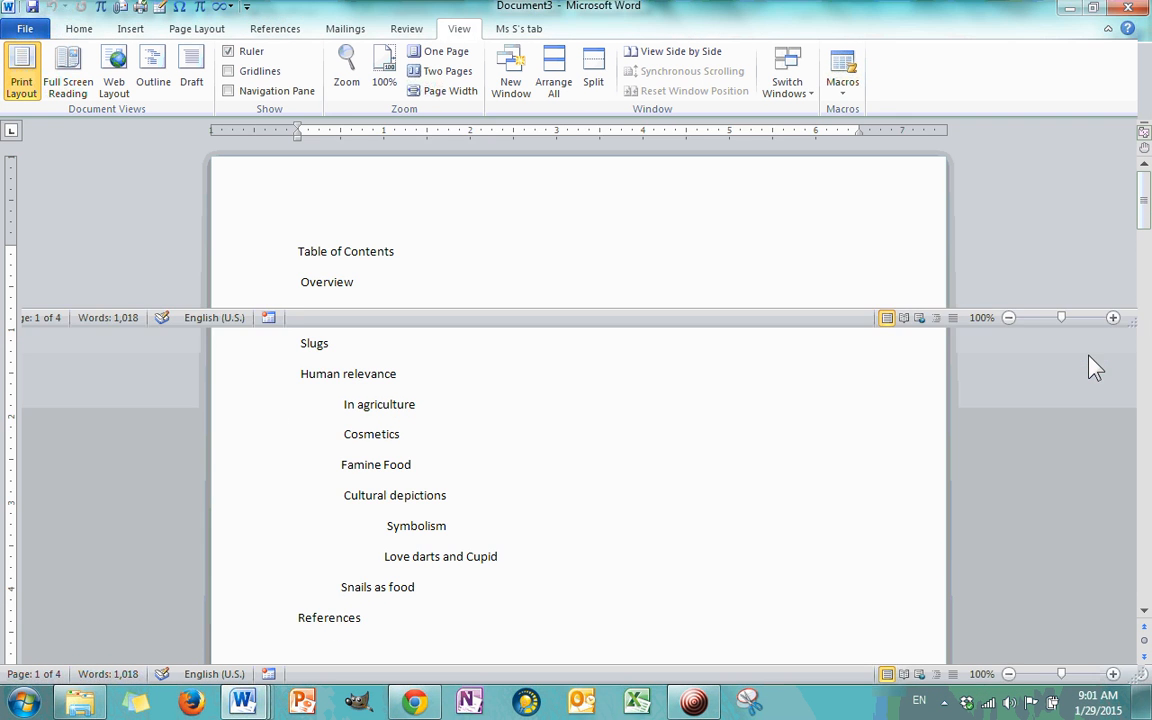
pyautogui.click(1075, 15)
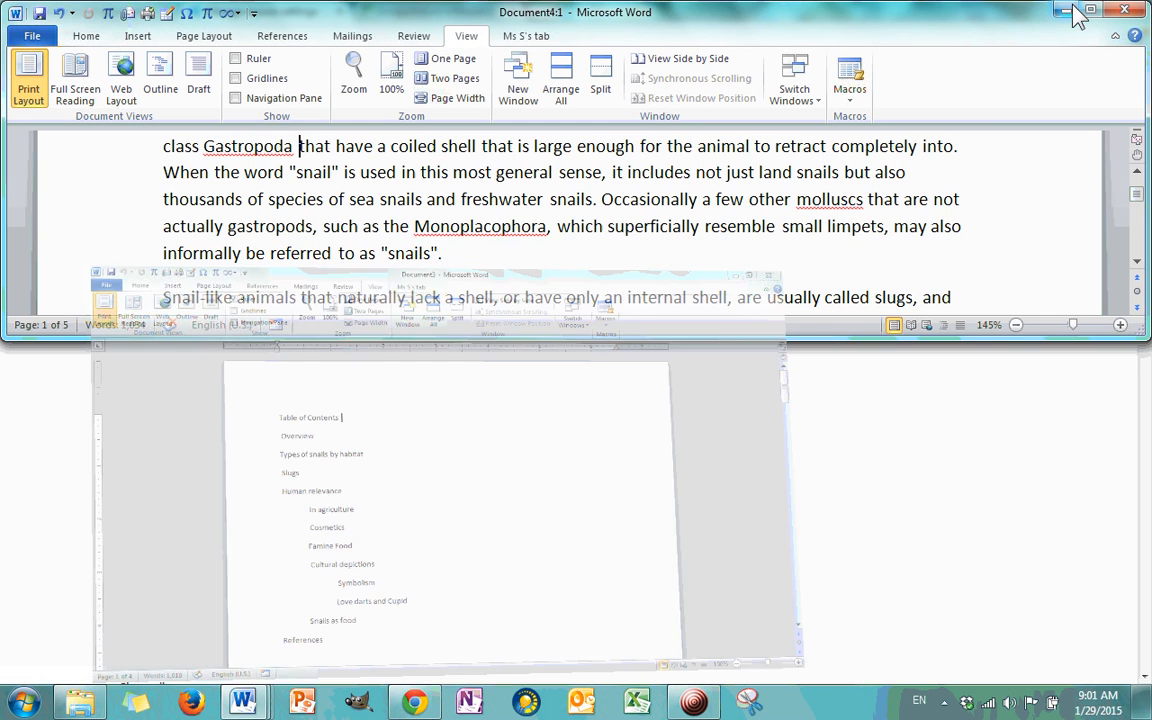
pyautogui.click(1092, 11)
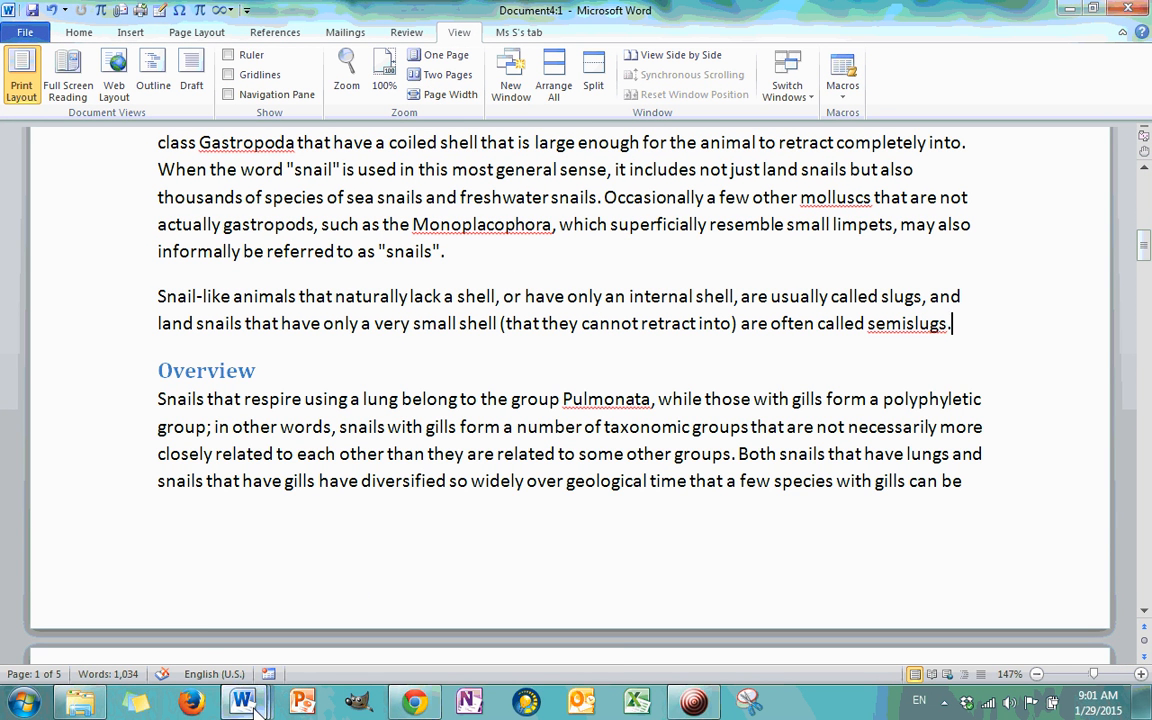
# - Close the second Document4 window and check the moved snail photo on page 1 of the remaining window
pyautogui.moveTo(243, 700)
pyautogui.moveTo(497, 612)
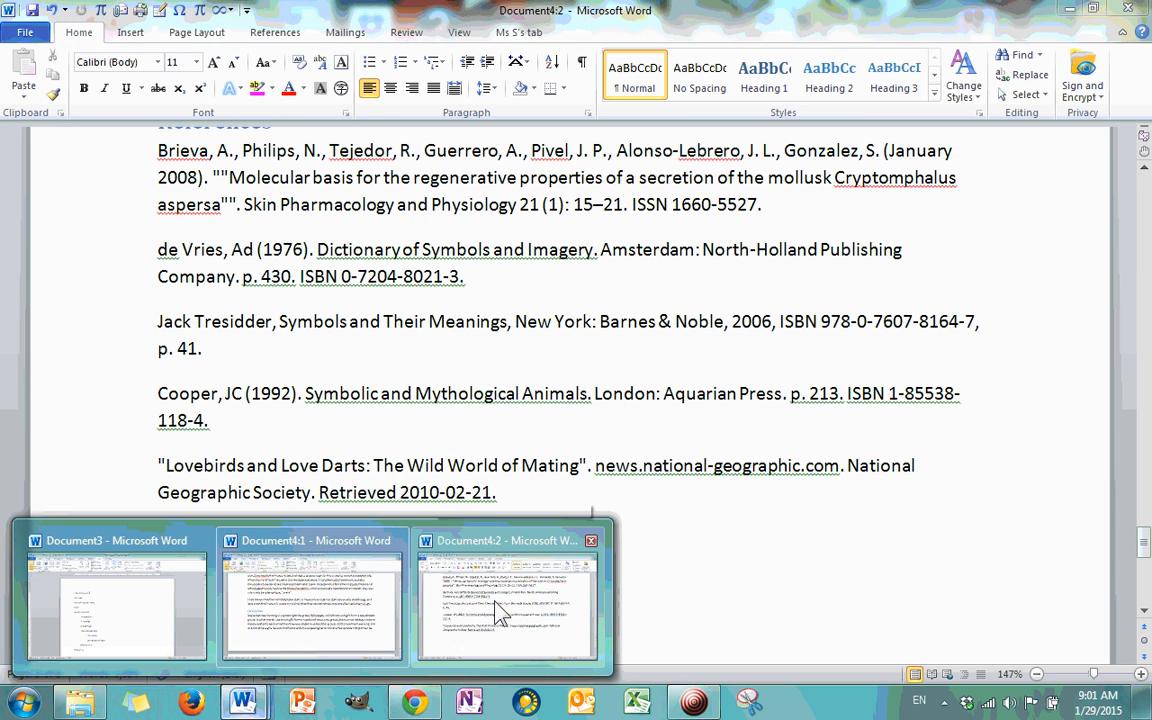
pyautogui.click(499, 611)
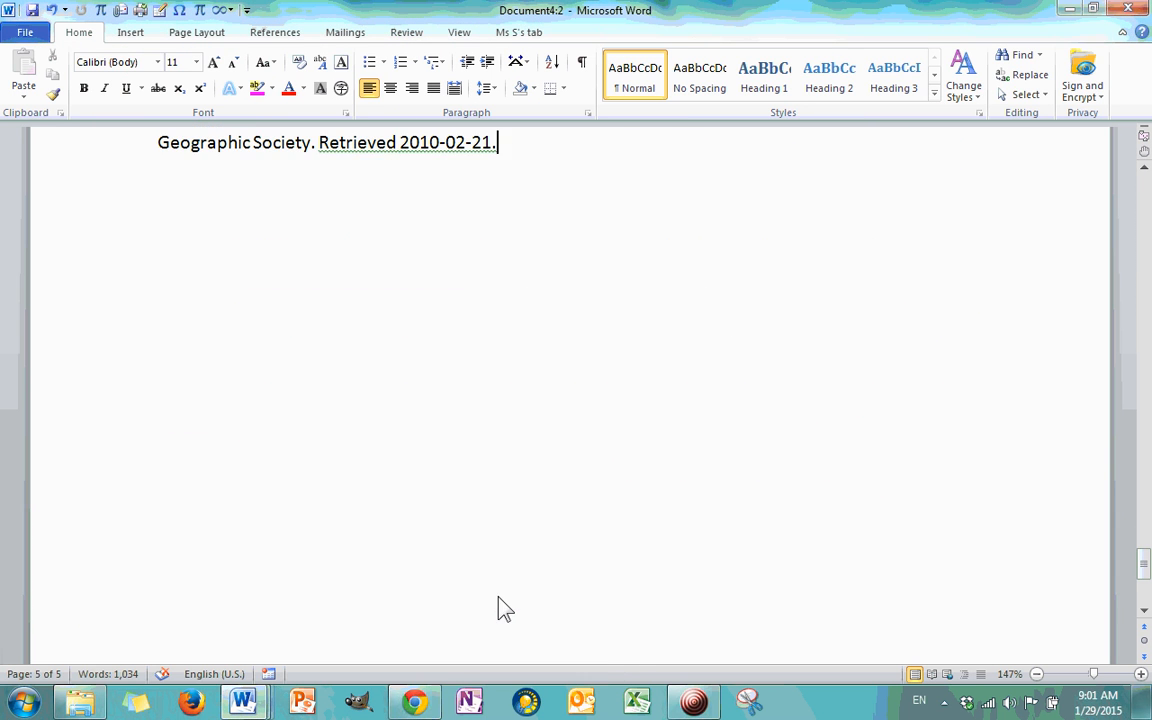
pyautogui.click(1130, 8)
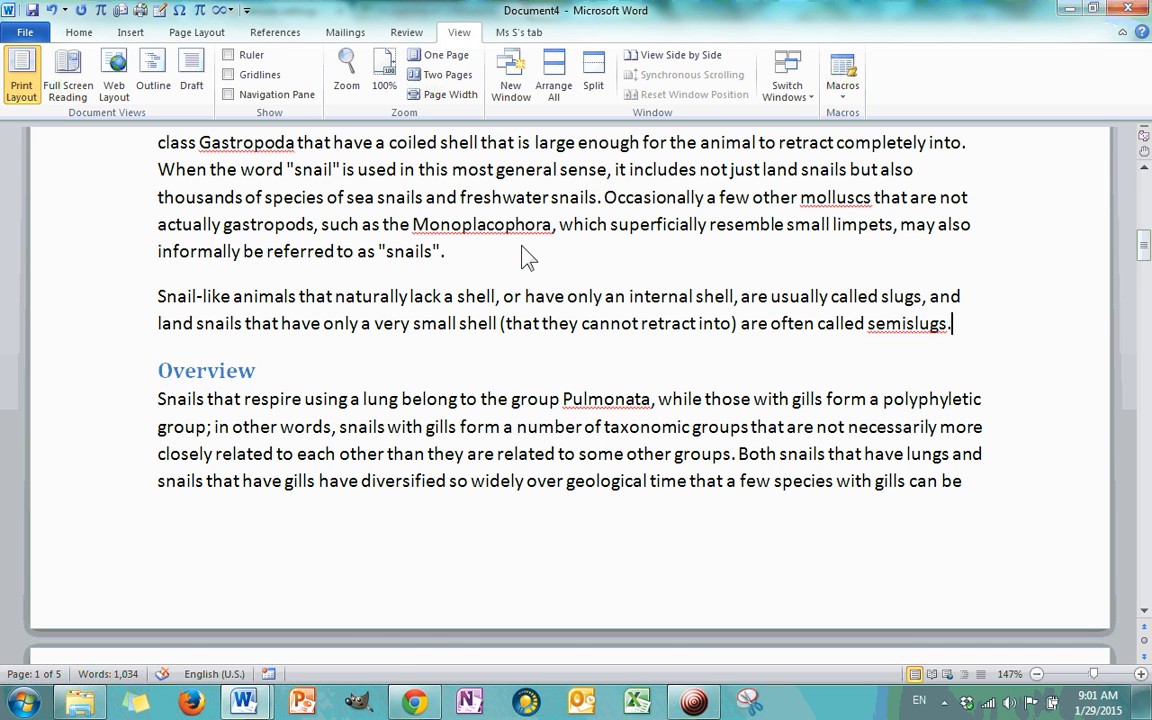
pyautogui.scroll(3, 525, 255)
pyautogui.scroll(10, 528, 258)
pyautogui.scroll(-1, 520, 255)
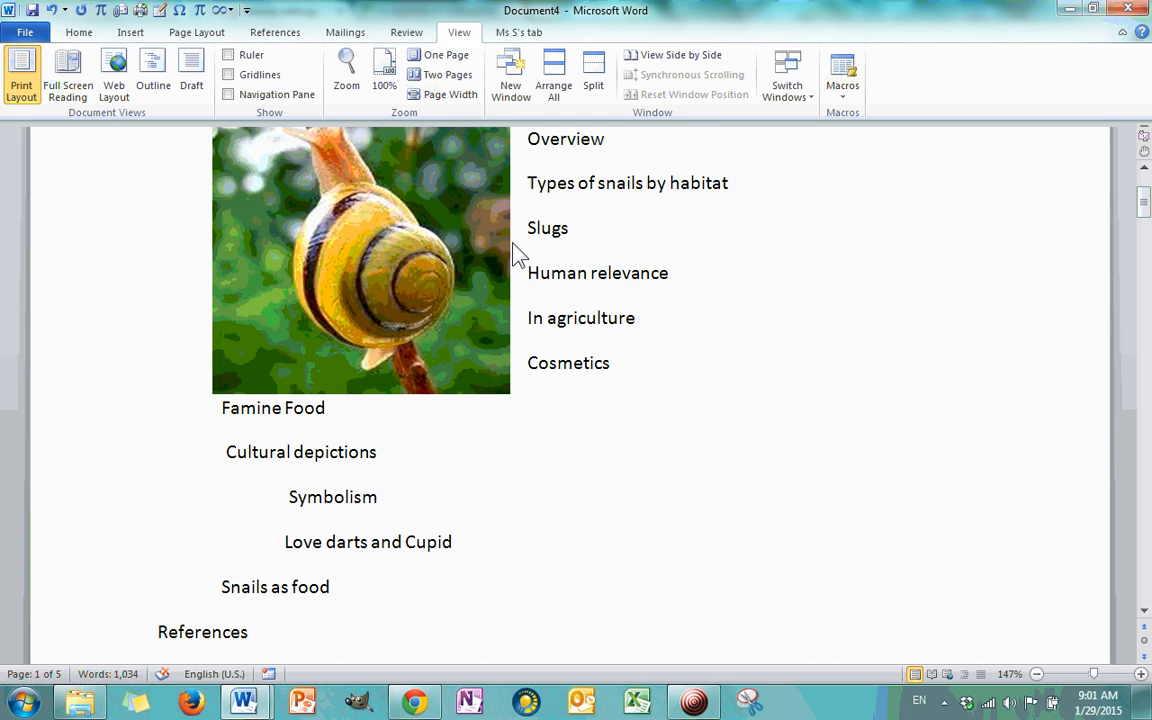
pyautogui.scroll(1, 515, 252)
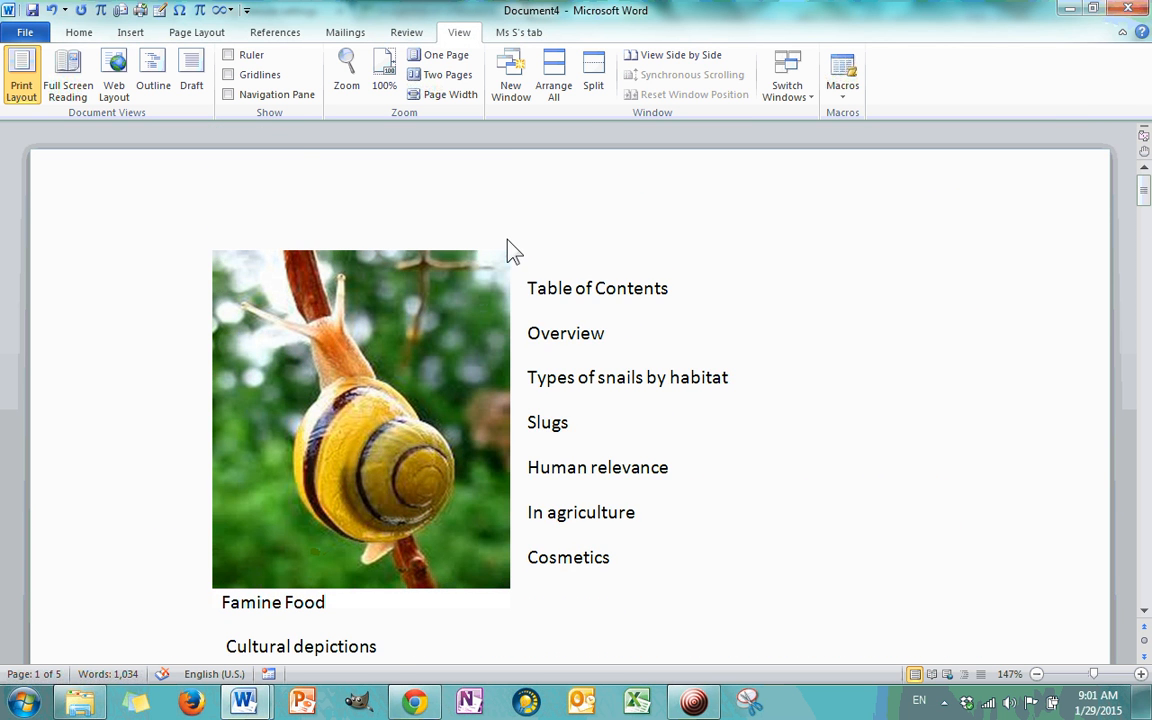
# - Split the Document4 window across the snail photo and bring the Number of Snail Species table into the lower pane
pyautogui.click(595, 88)
pyautogui.click(630, 425)
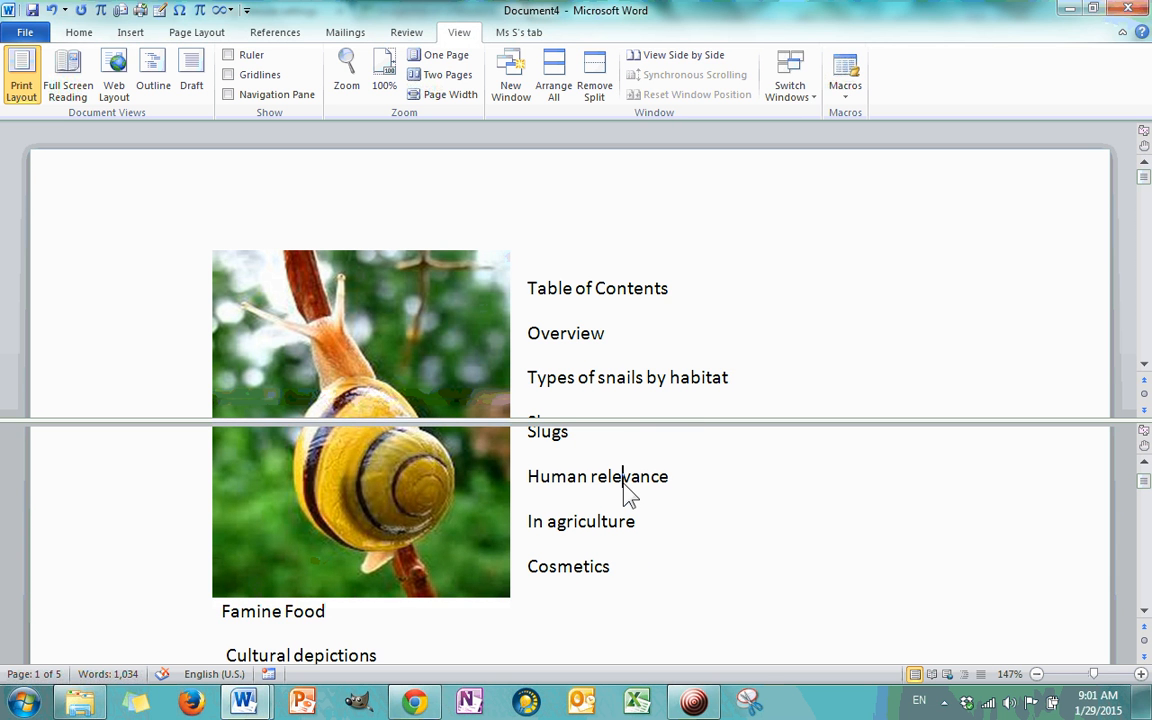
pyautogui.scroll(-8, 684, 494)
pyautogui.scroll(-20, 678, 490)
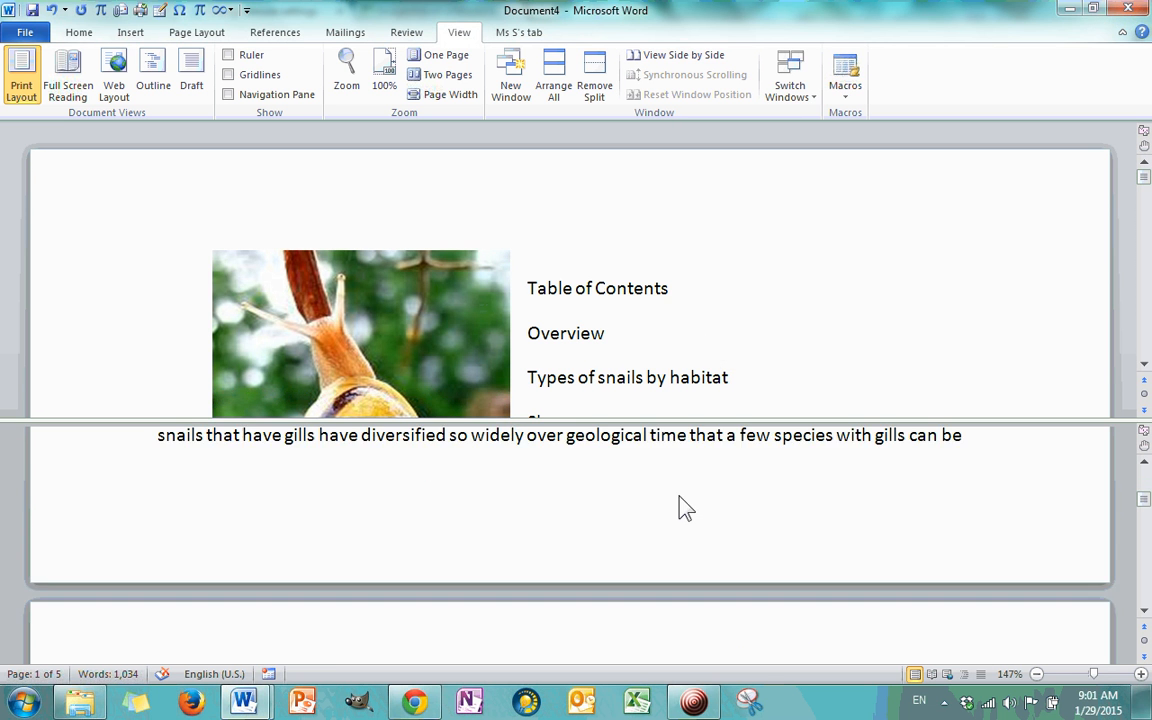
pyautogui.scroll(-20, 680, 496)
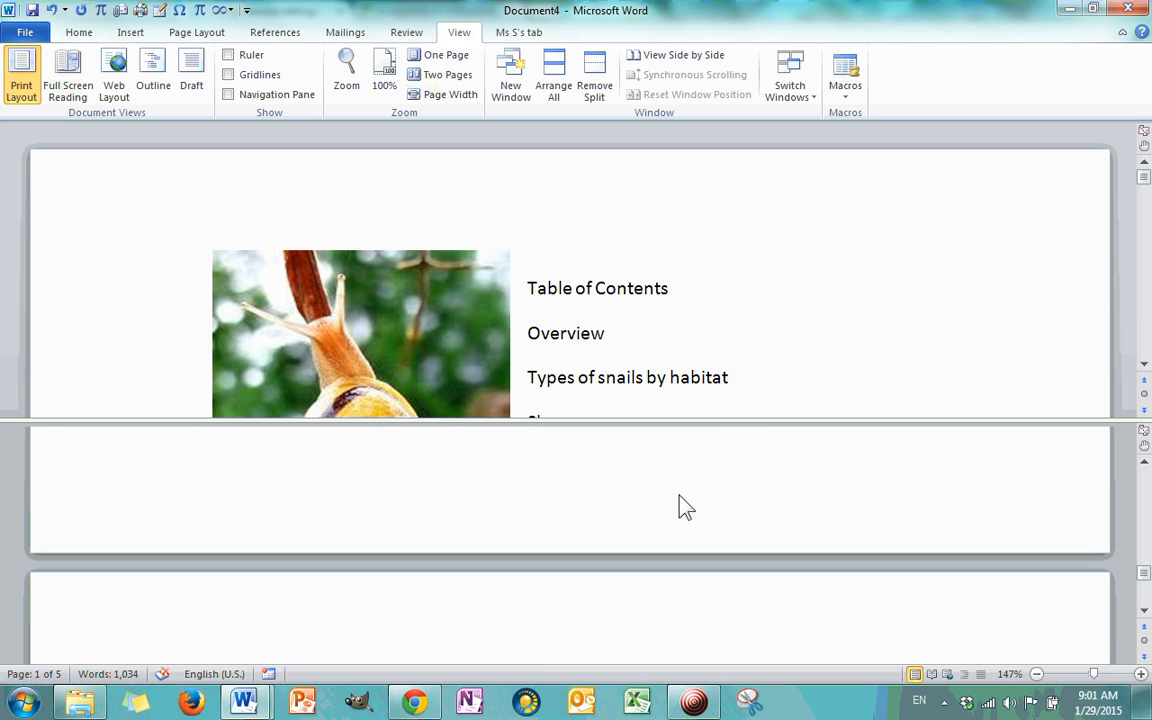
pyautogui.scroll(18, 680, 496)
pyautogui.scroll(10, 684, 508)
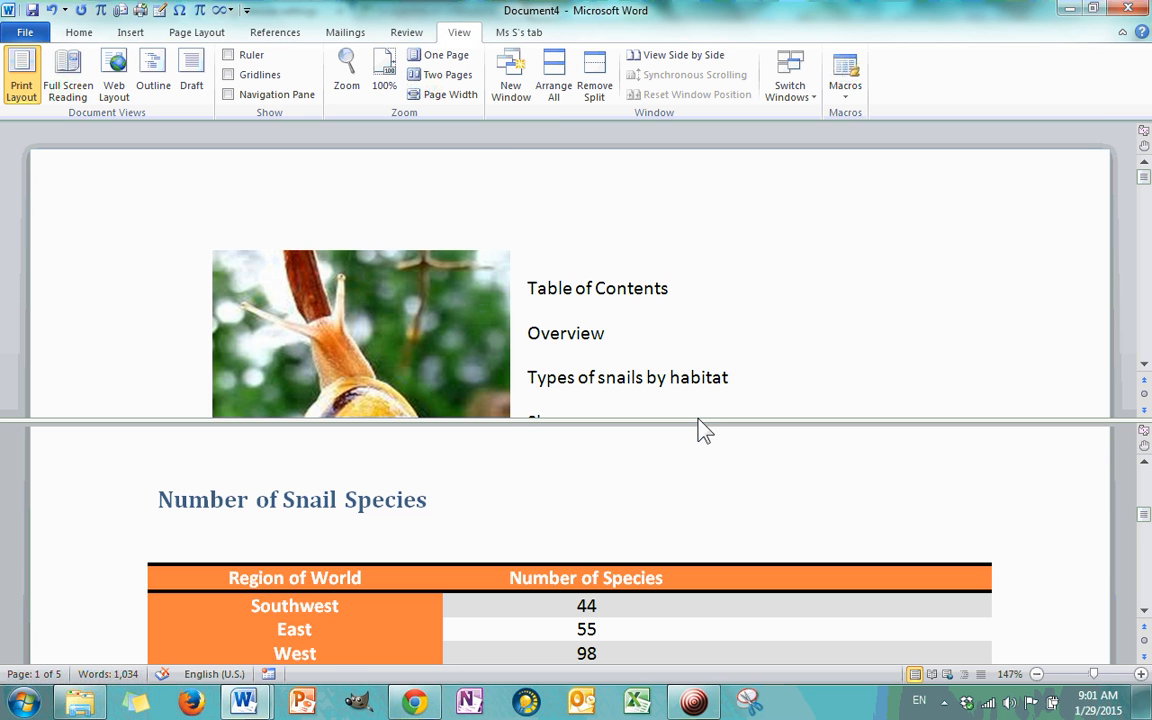
# - Bring the Types of snails by habitat heading into the upper pane and remove the split
pyautogui.scroll(-10, 648, 328)
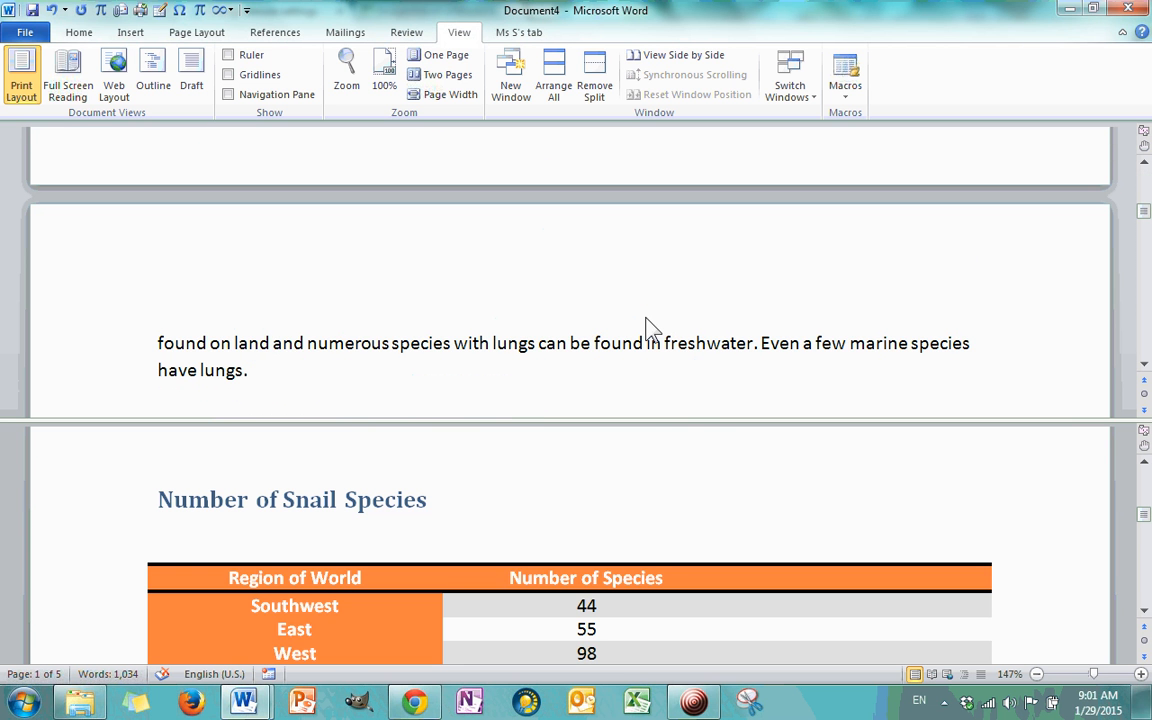
pyautogui.scroll(-1, 1020, 328)
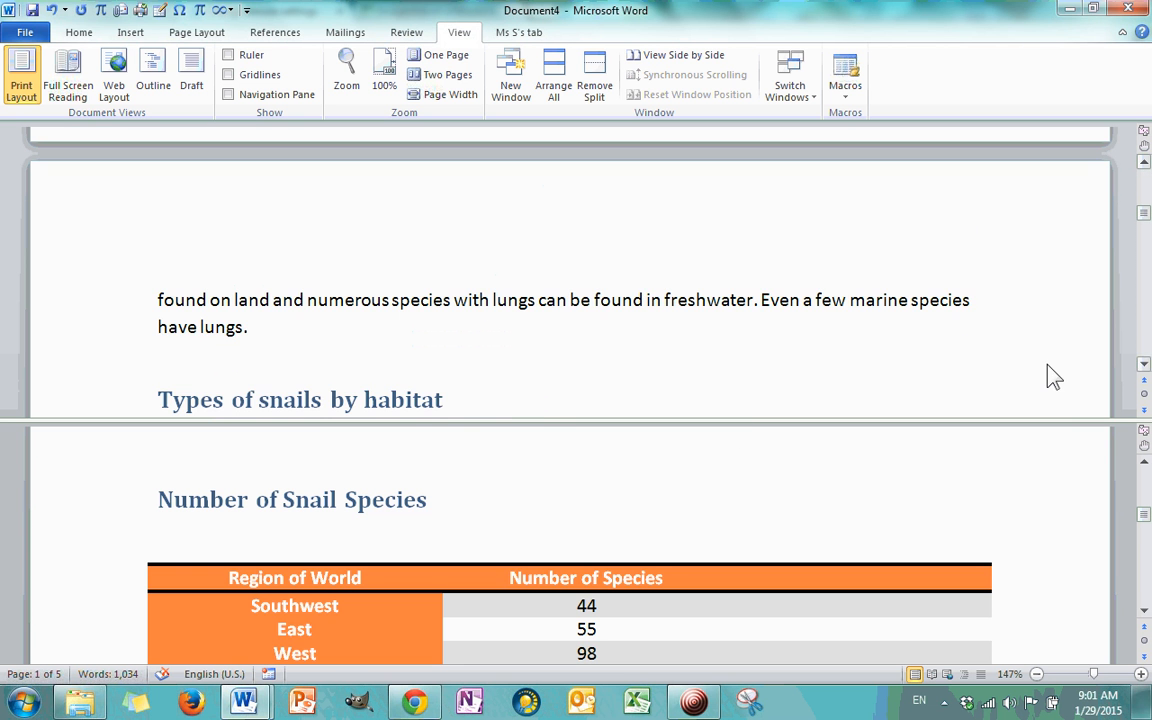
pyautogui.doubleClick(575, 425)
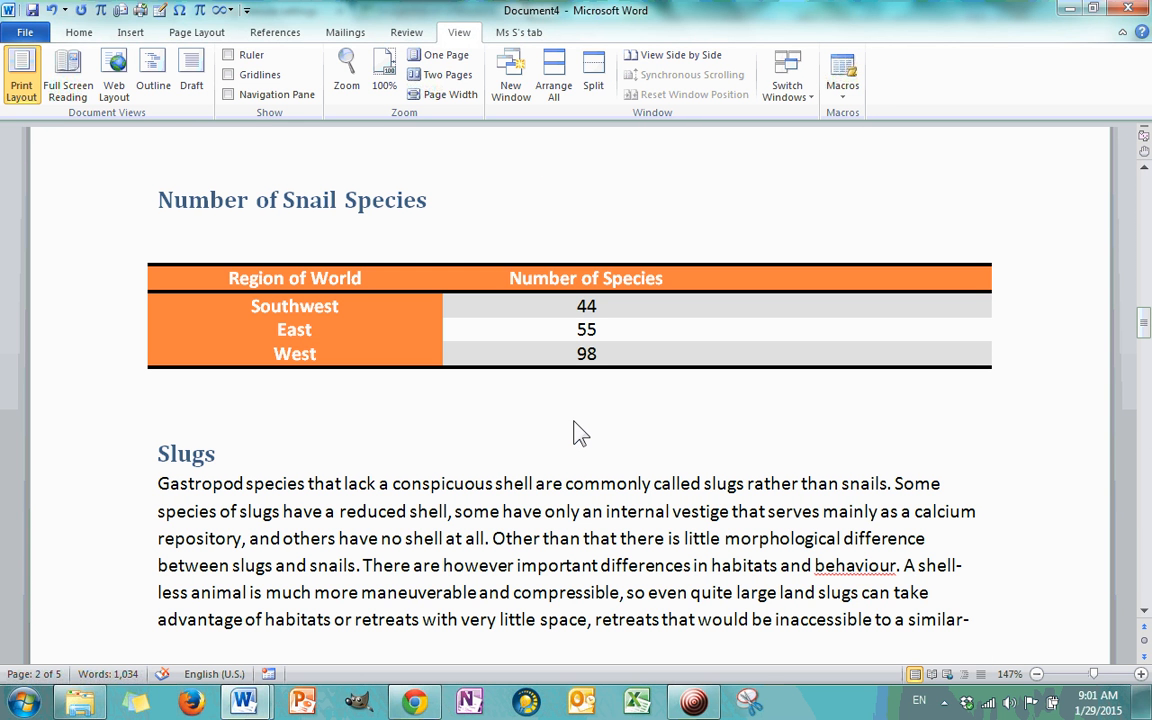
# - Split the window between the species table and the Slugs heading, and remove that split again
pyautogui.click(593, 75)
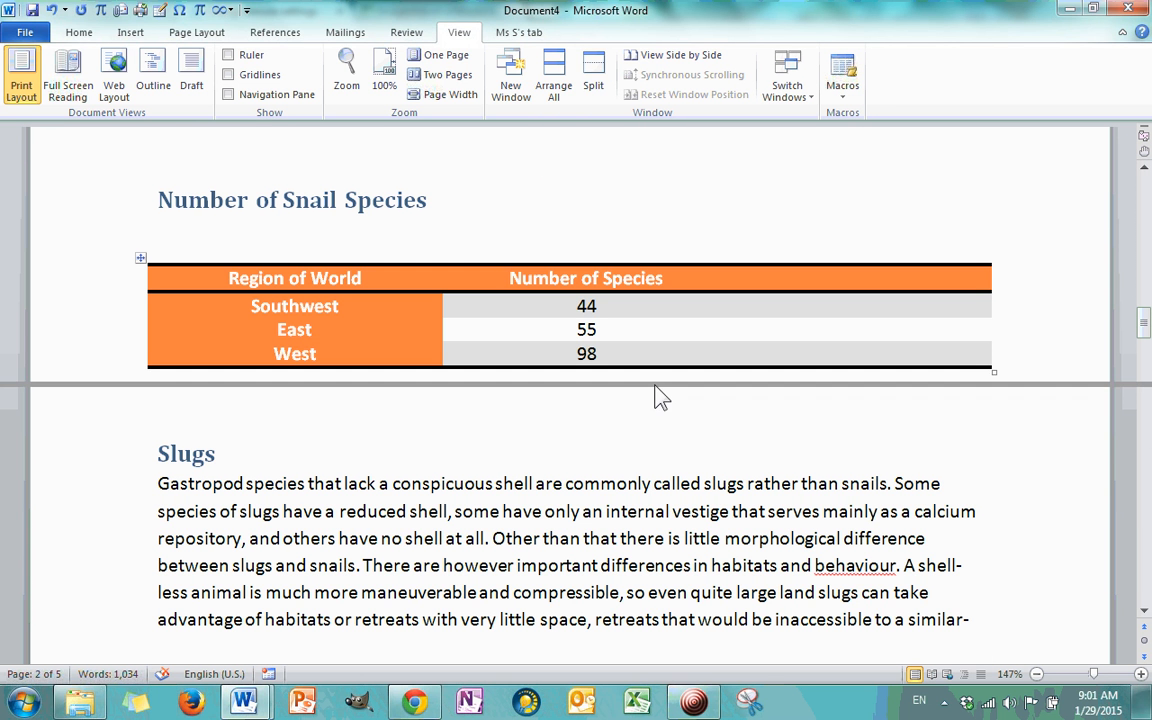
pyautogui.click(658, 390)
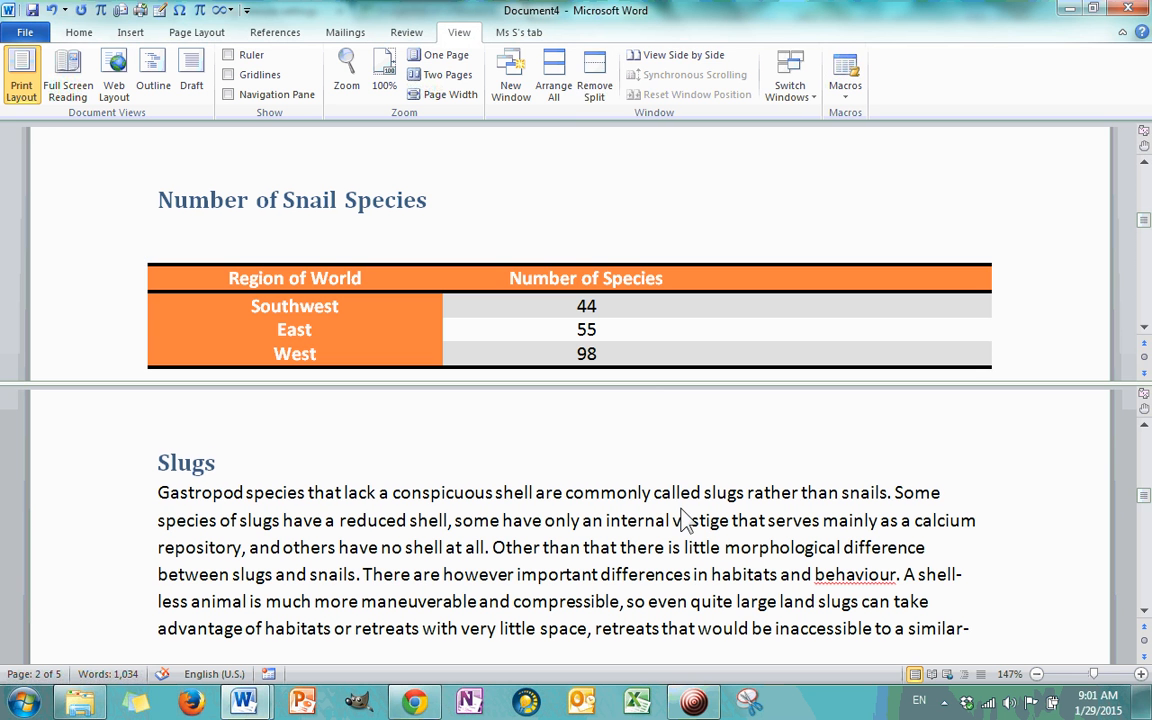
pyautogui.click(593, 86)
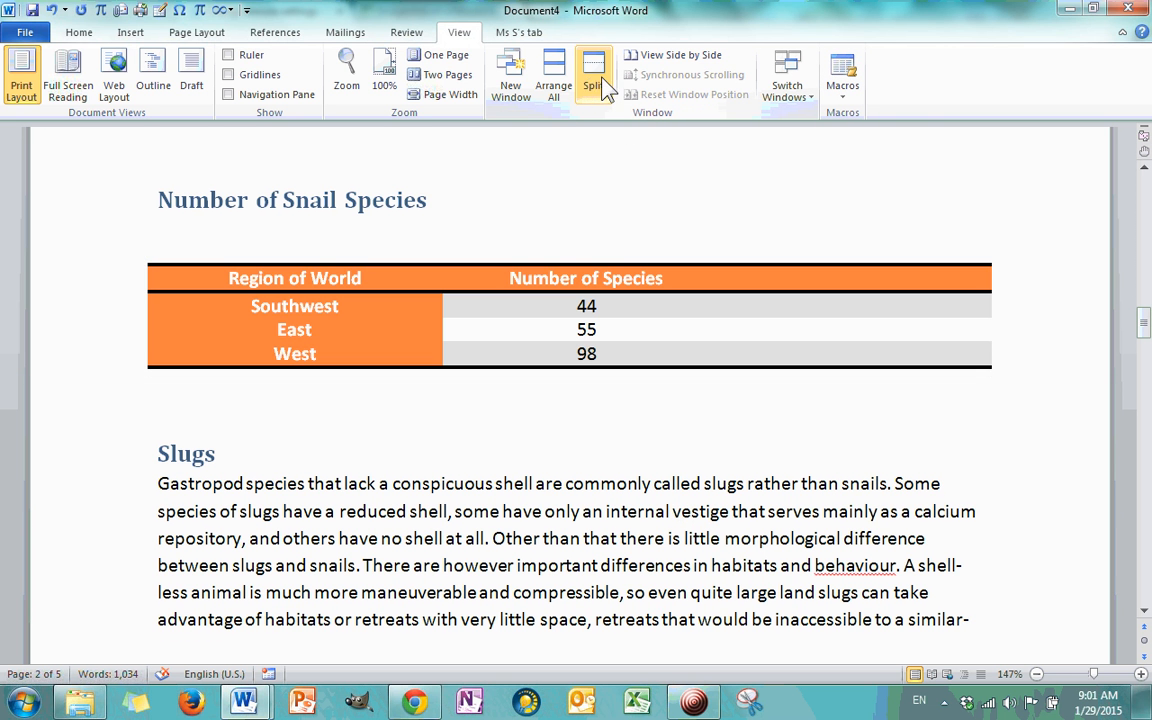
# - View Document4 and Document3 side by side from page 1 and set both windows to 100% zoom
pyautogui.scroll(10, 655, 240)
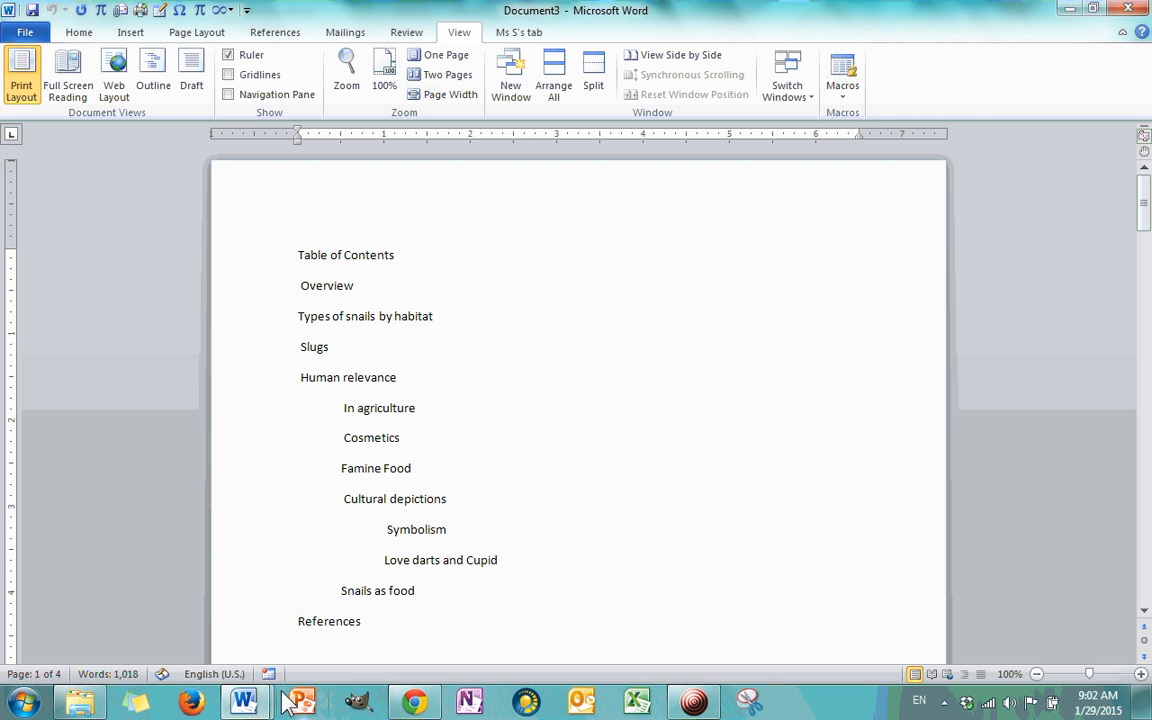
pyautogui.moveTo(244, 702)
pyautogui.click(273, 559)
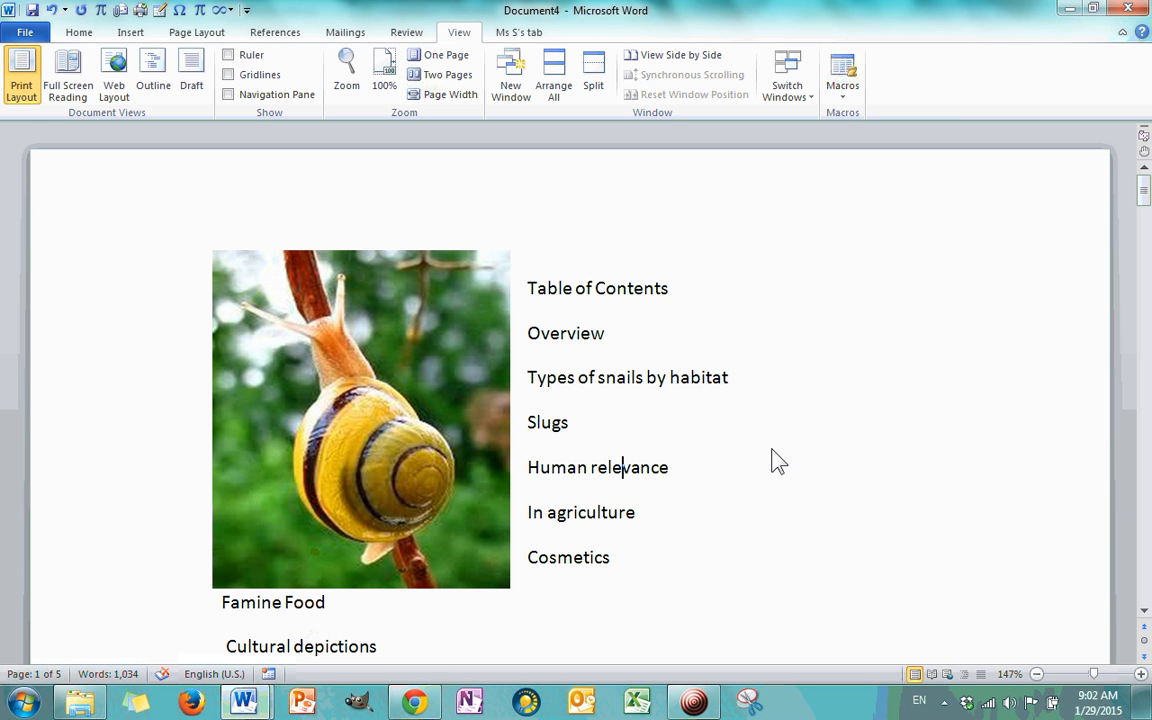
pyautogui.click(655, 56)
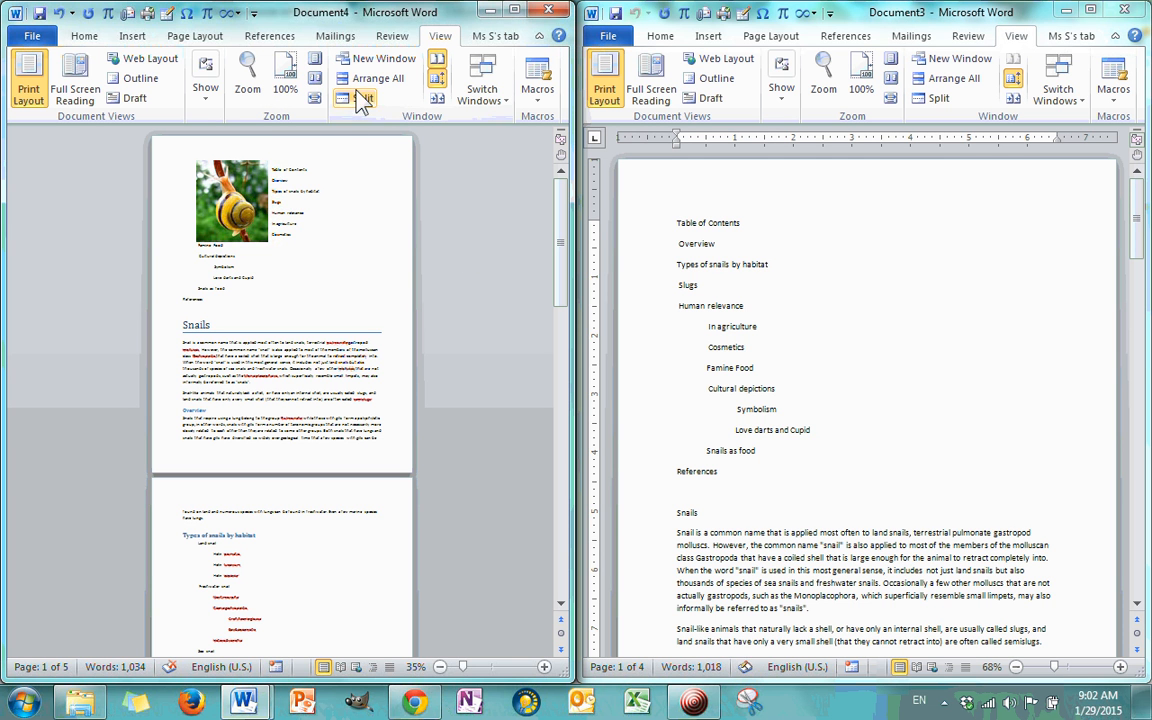
pyautogui.click(281, 88)
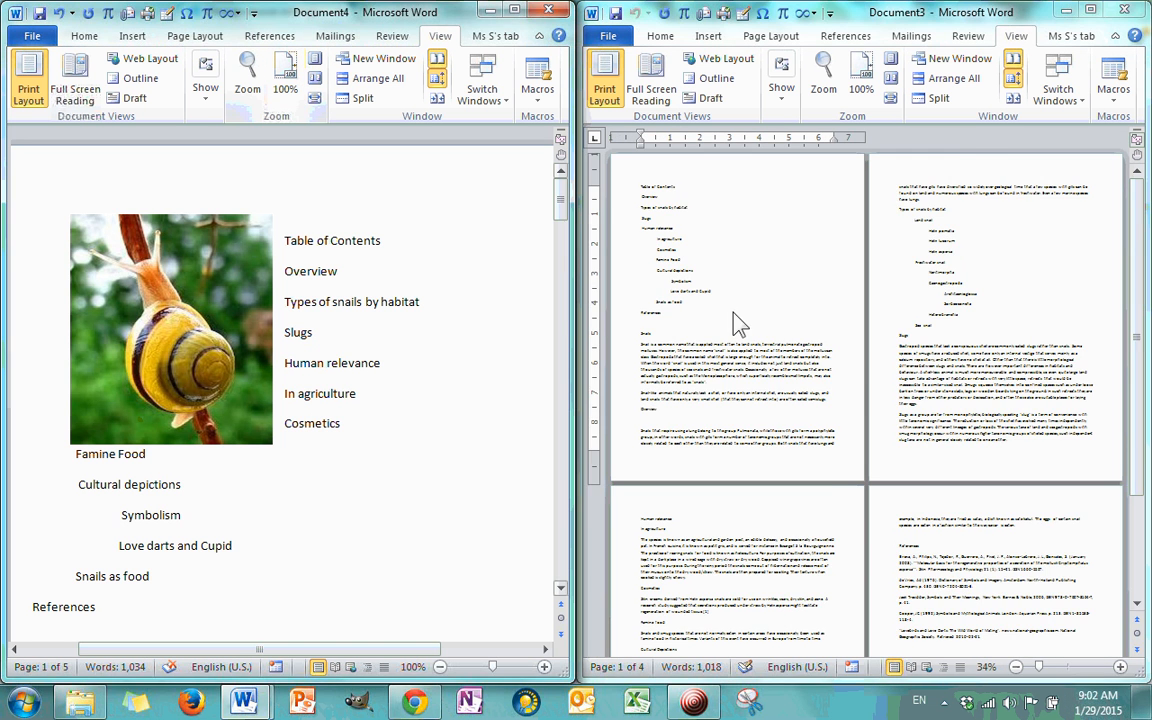
pyautogui.click(862, 89)
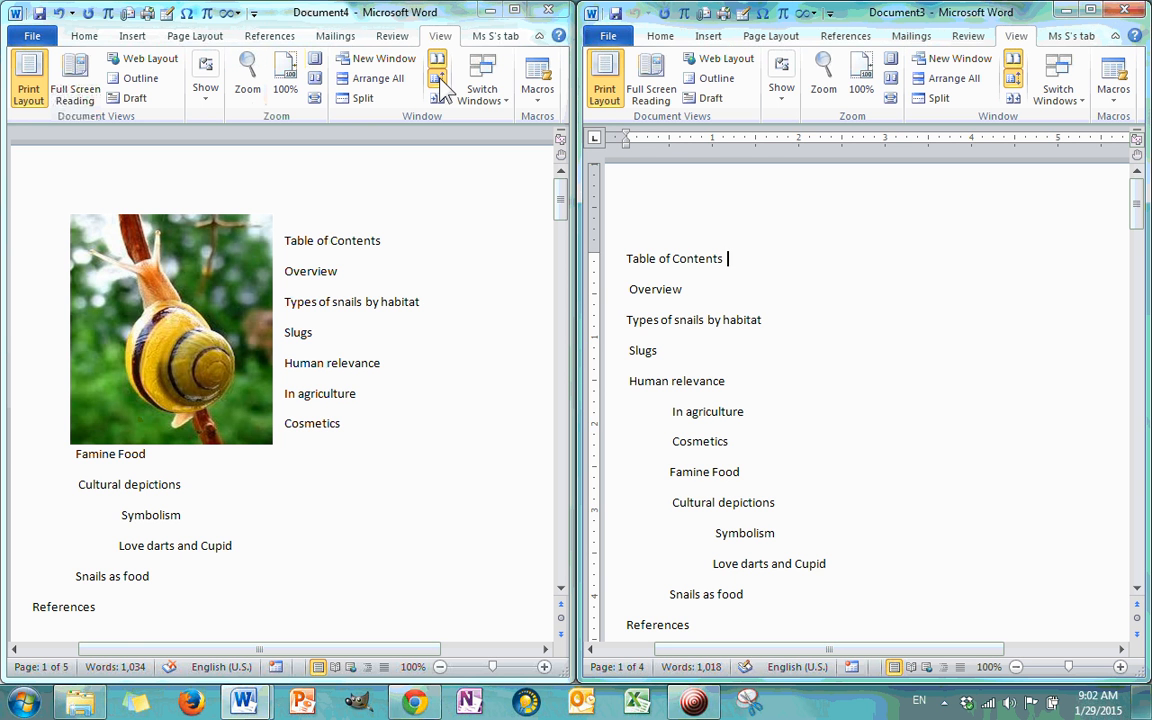
# - Scroll up and down through Document4 and Document3 together with synchronous scrolling to compare their content
pyautogui.scroll(-5, 472, 240)
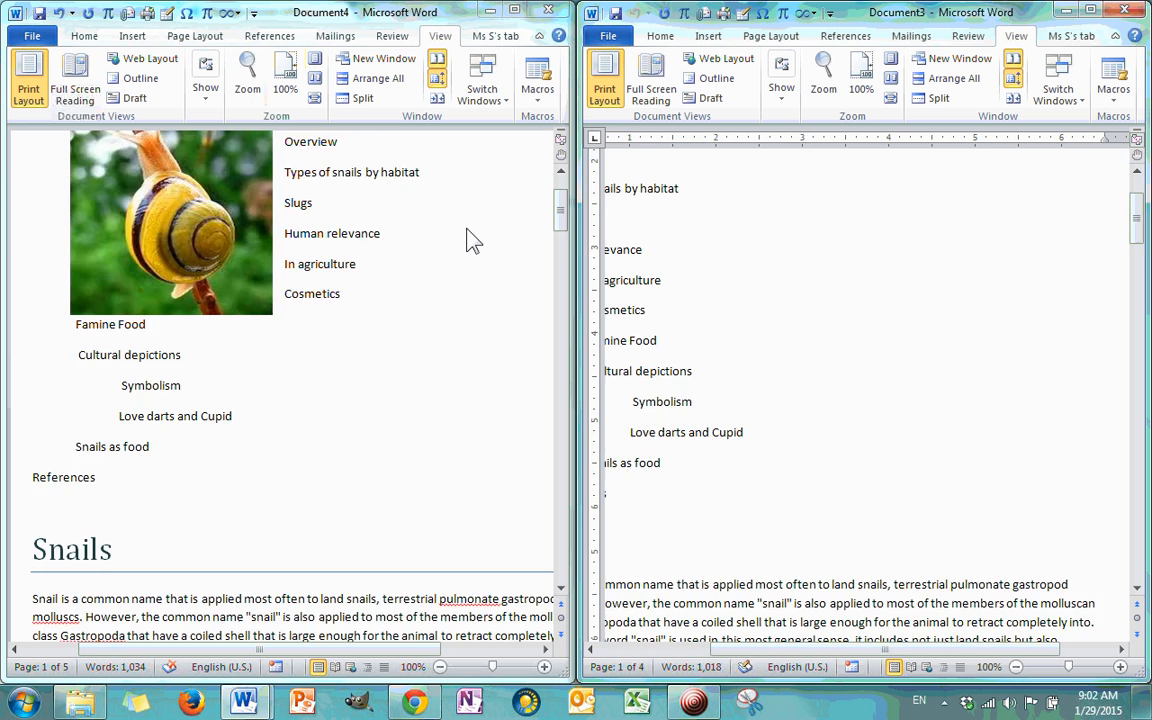
pyautogui.scroll(5, 472, 240)
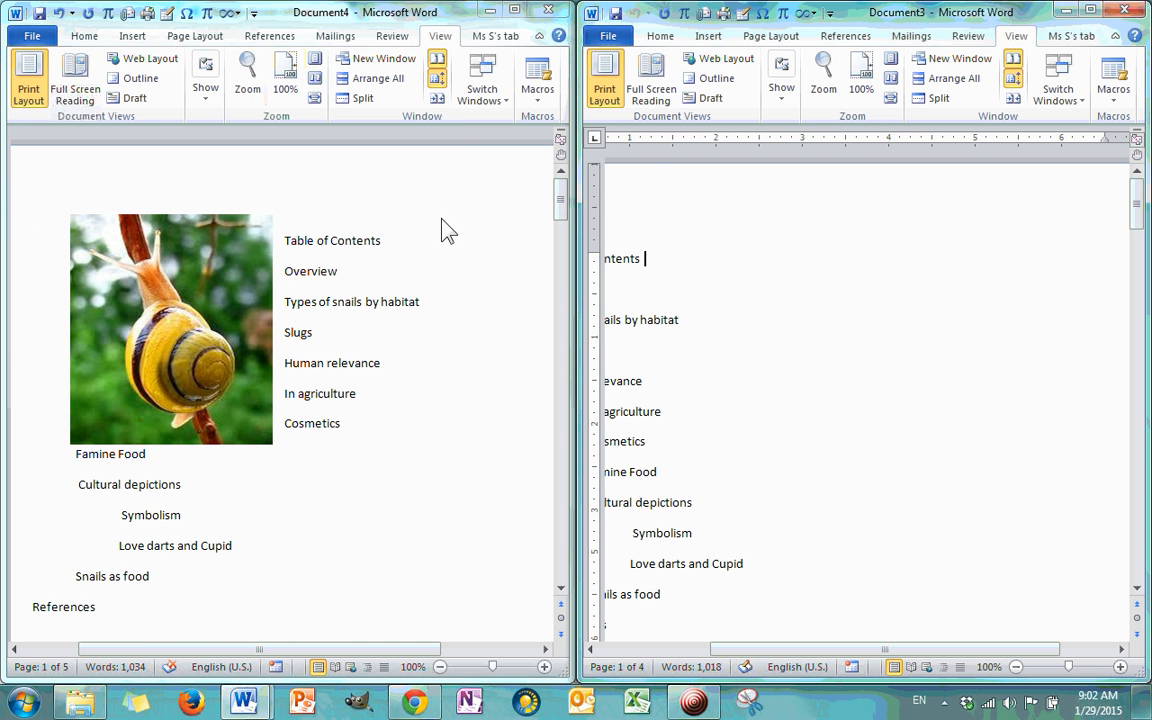
pyautogui.scroll(-15, 457, 243)
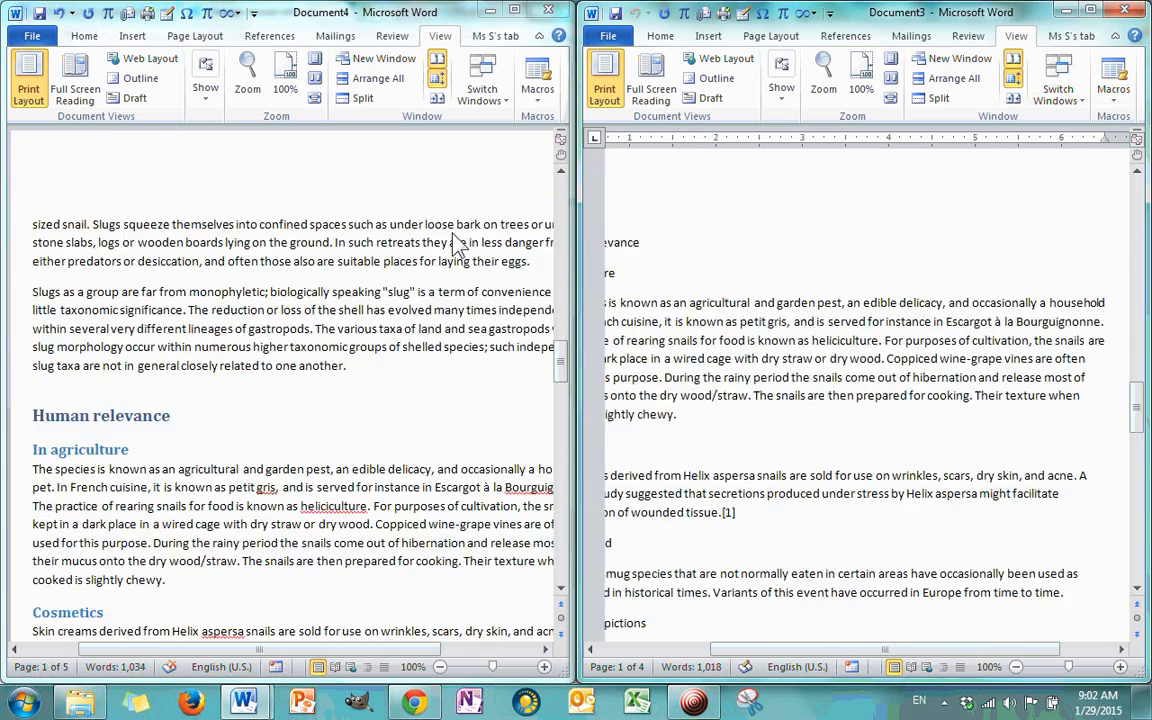
pyautogui.scroll(-10, 457, 243)
pyautogui.scroll(15, 450, 244)
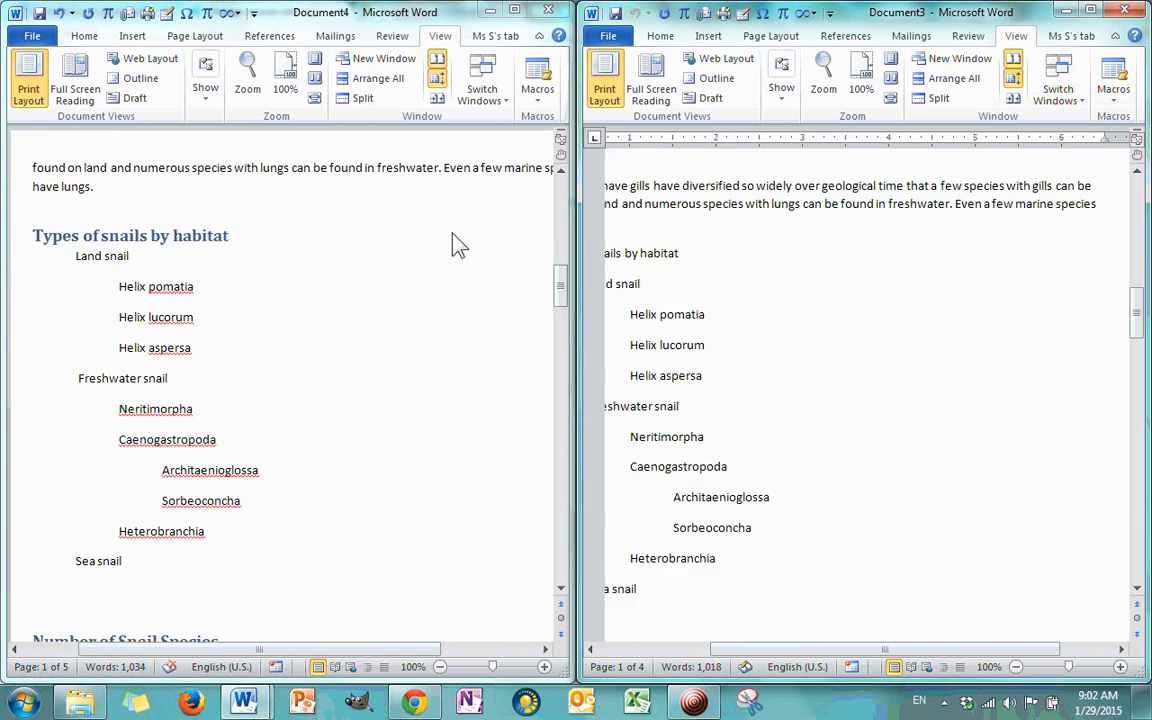
pyautogui.scroll(15, 457, 243)
pyautogui.scroll(-2, 457, 243)
pyautogui.scroll(-5, 457, 243)
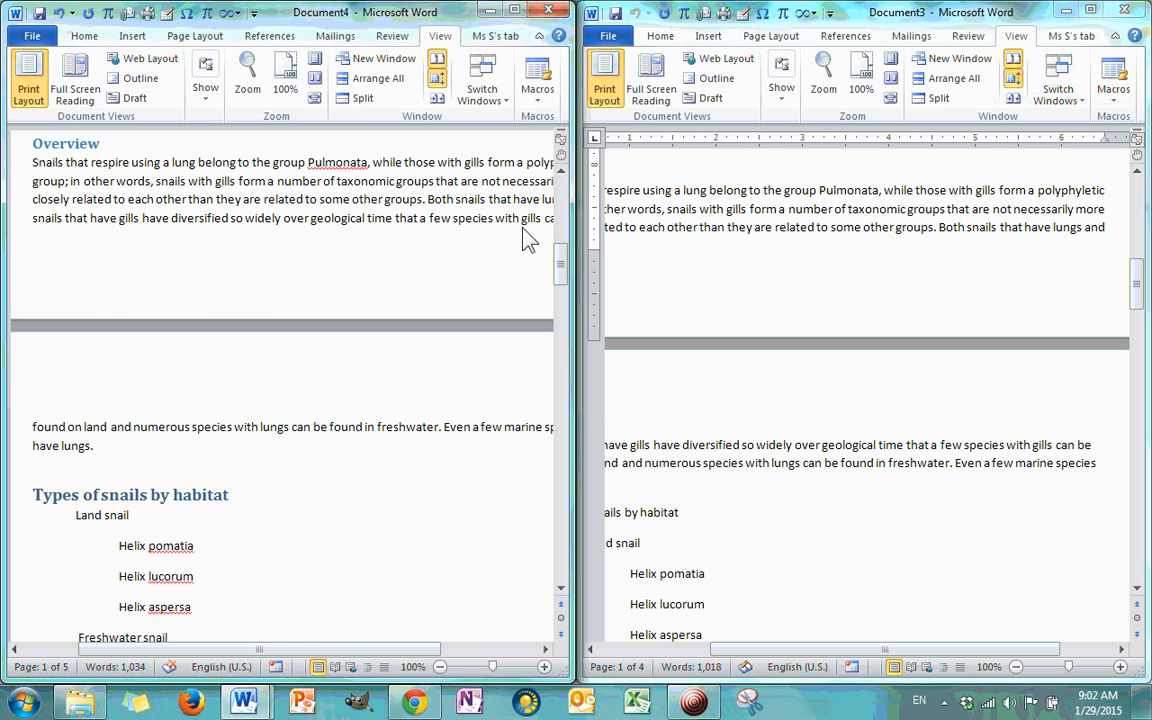
# - Return both documents to page 1, turn off synchronous scrolling and look through Document4 on its own
pyautogui.scroll(5, 425, 243)
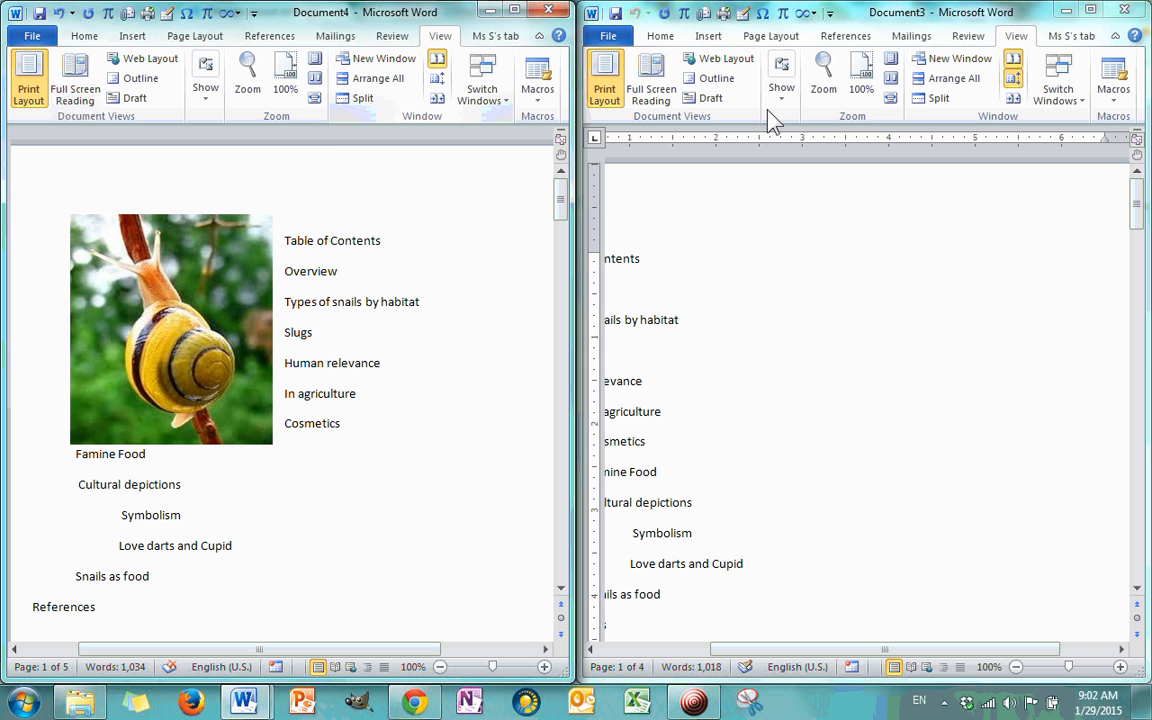
pyautogui.scroll(-15, 406, 239)
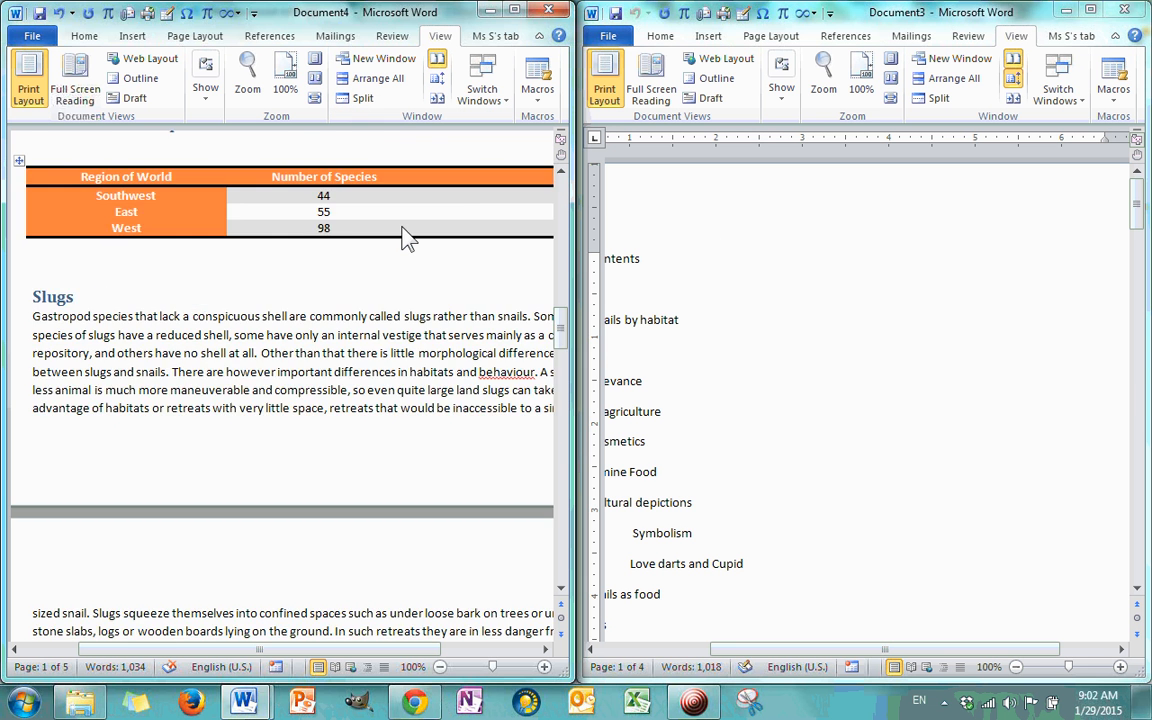
pyautogui.scroll(12, 406, 239)
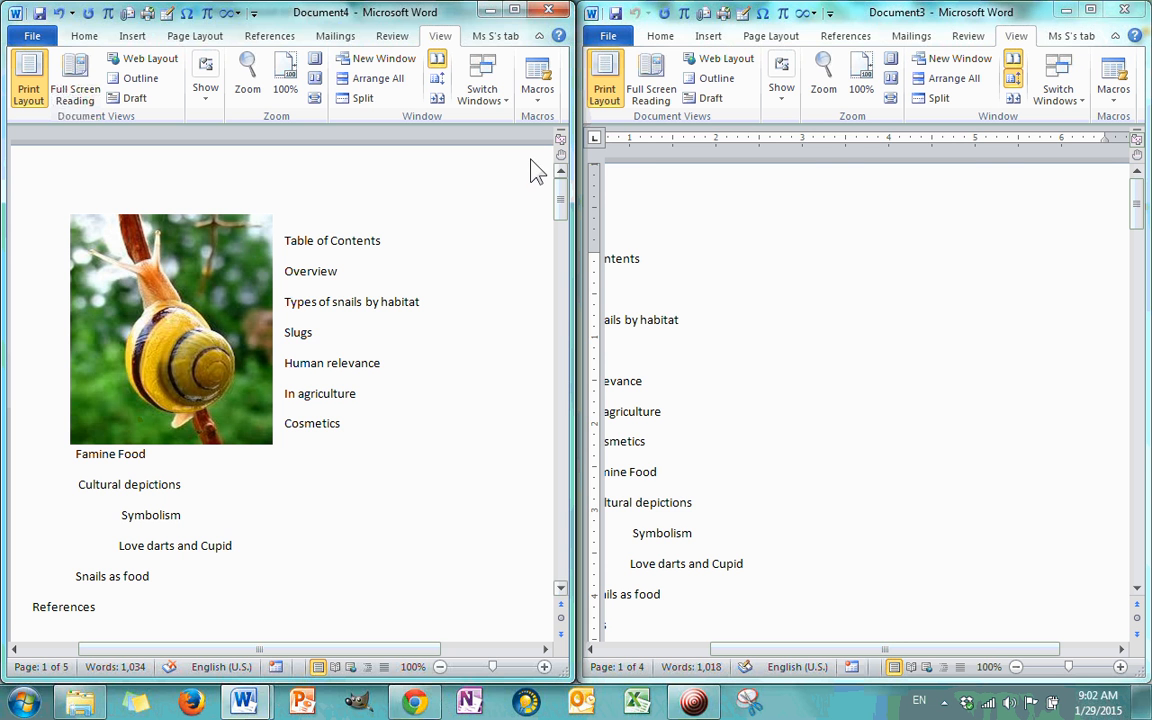
# - Resize and maximize the Document4 window over Document3, bringing it back to its side-by-side position each time
pyautogui.moveTo(575, 675); pyautogui.dragTo(1040, 480)
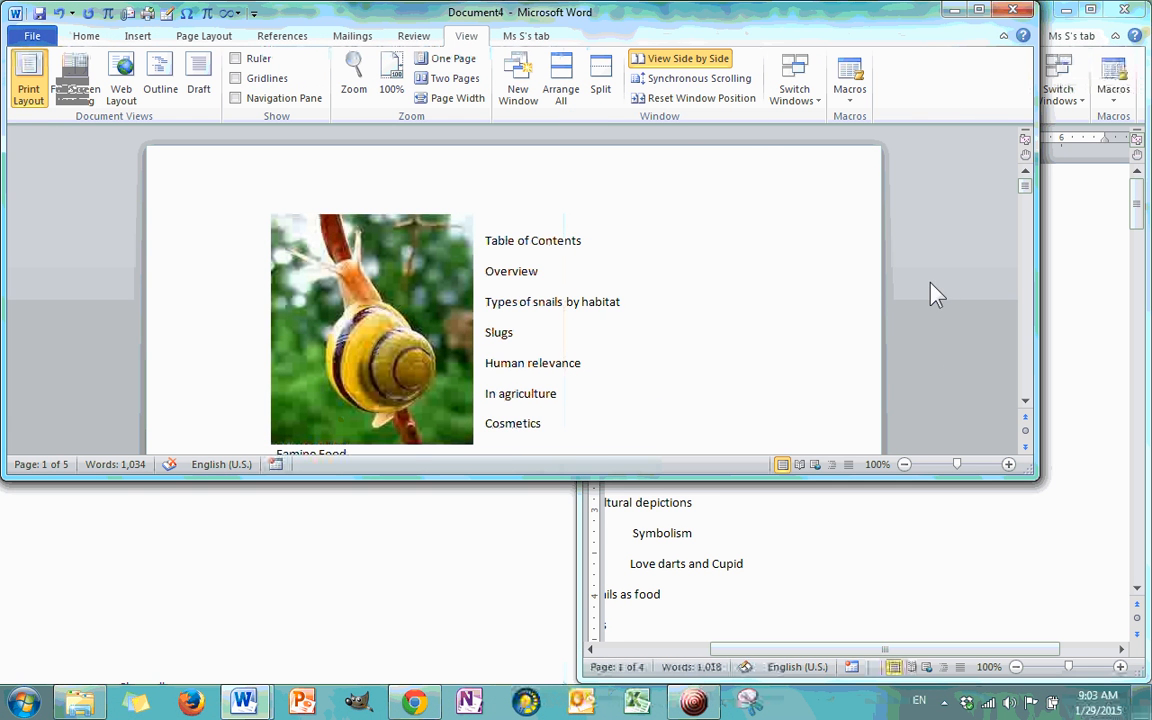
pyautogui.click(710, 98)
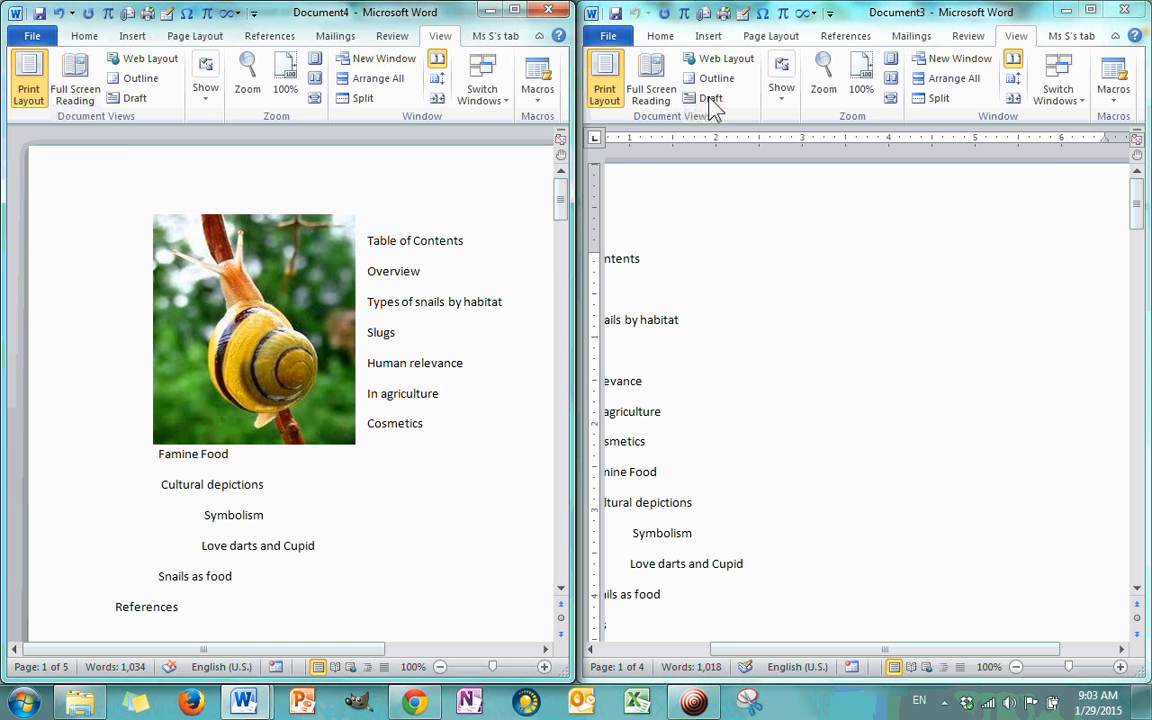
pyautogui.click(505, 180)
pyautogui.click(514, 10)
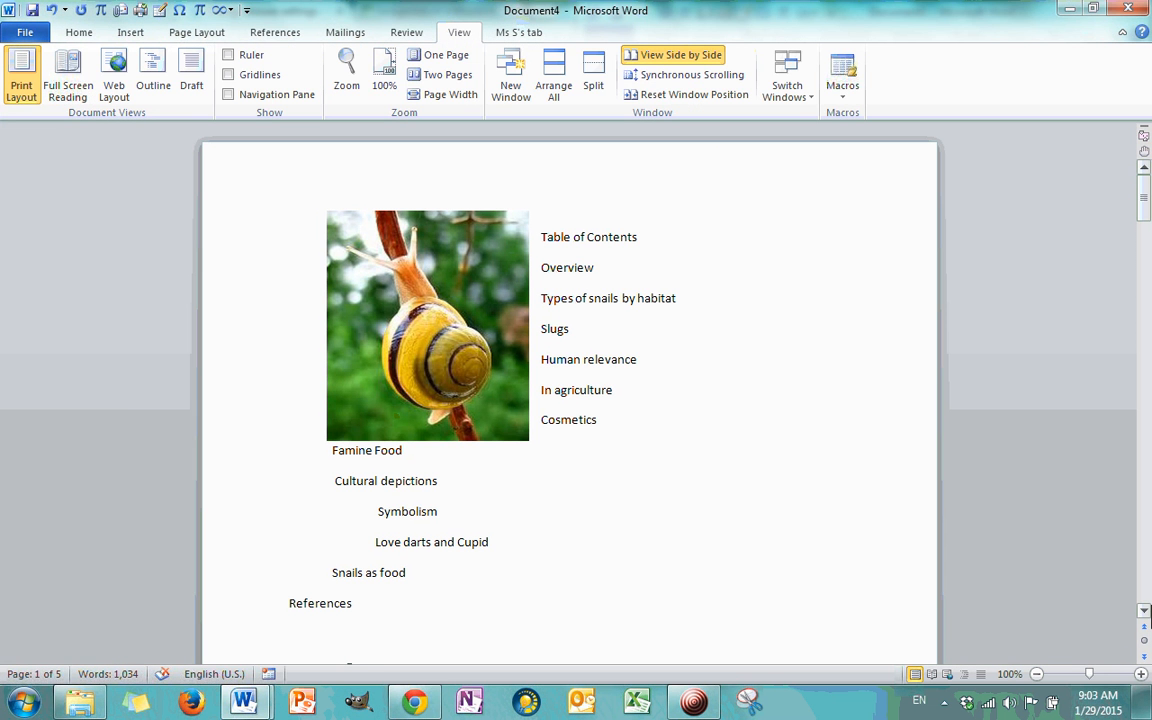
pyautogui.click(1093, 8)
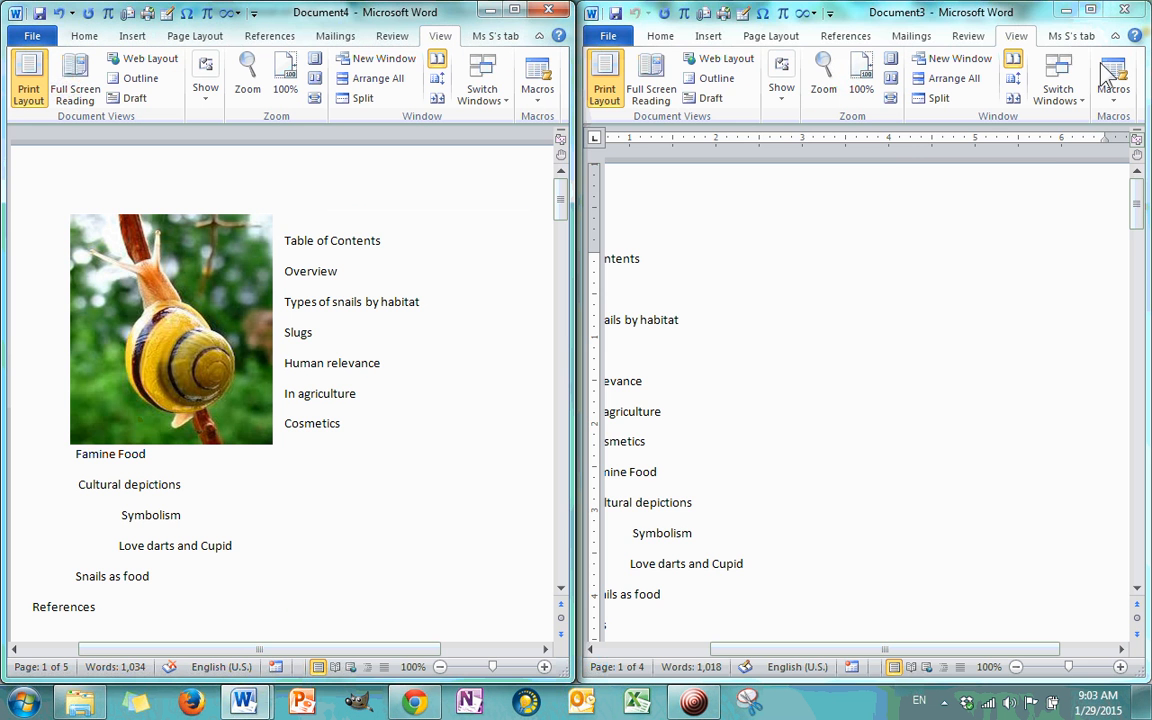
# - Minimize the Document3 window and turn off side-by-side viewing from Document4
pyautogui.click(1066, 10)
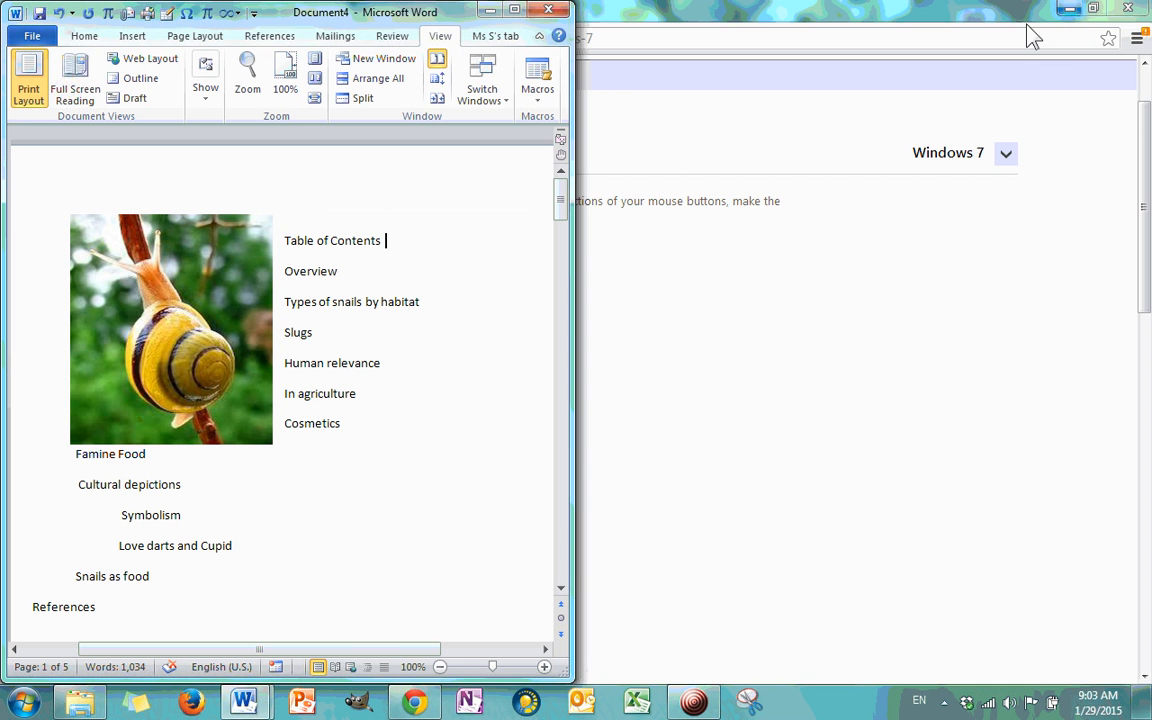
pyautogui.click(438, 60)
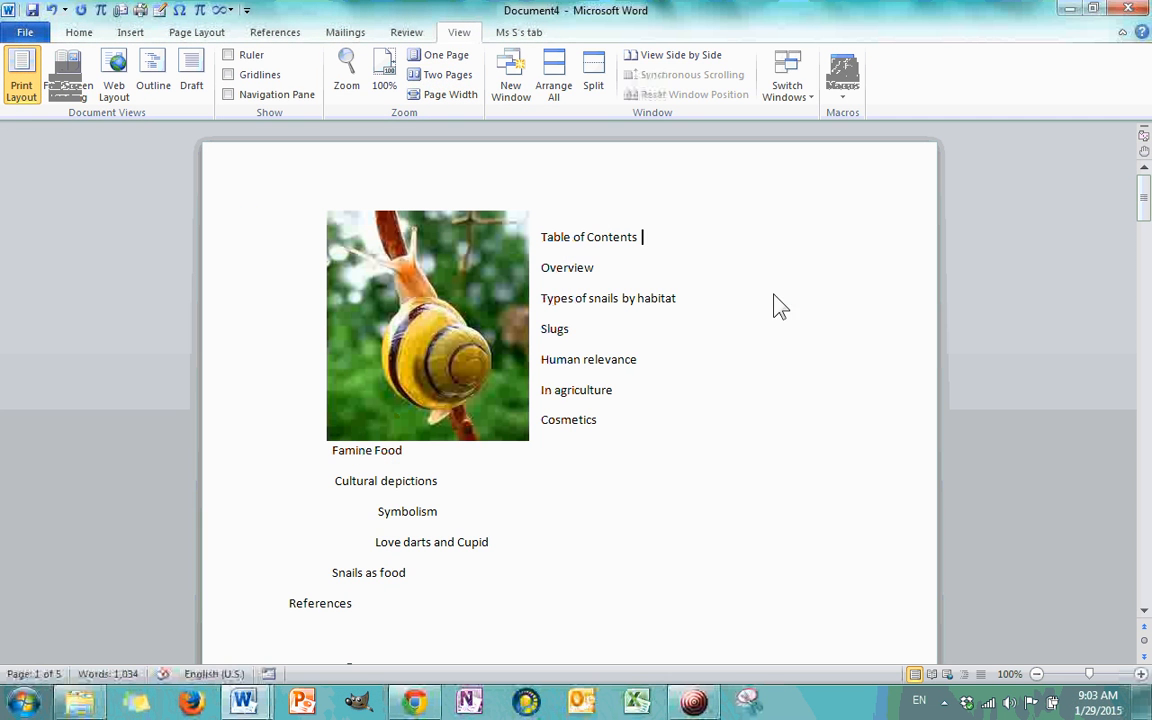
# - Restore Document4 to a smaller window, make it narrower and taller over Document3, and maximize it again
pyautogui.click(1093, 8)
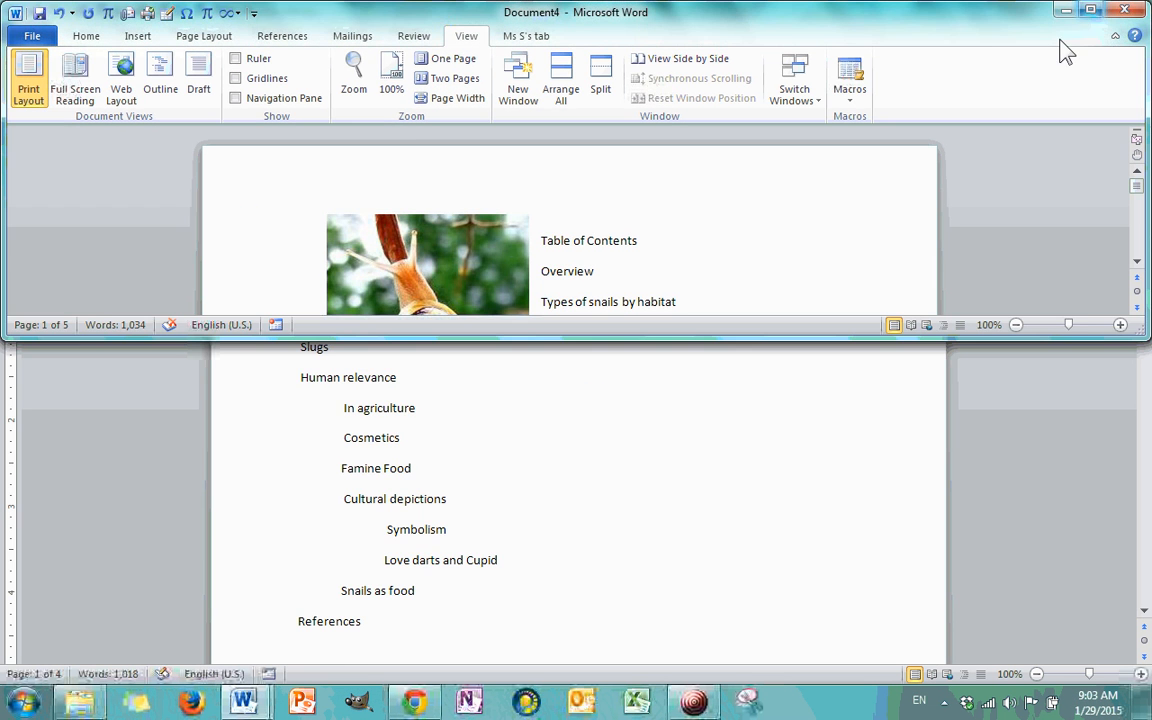
pyautogui.moveTo(1139, 334); pyautogui.dragTo(848, 585)
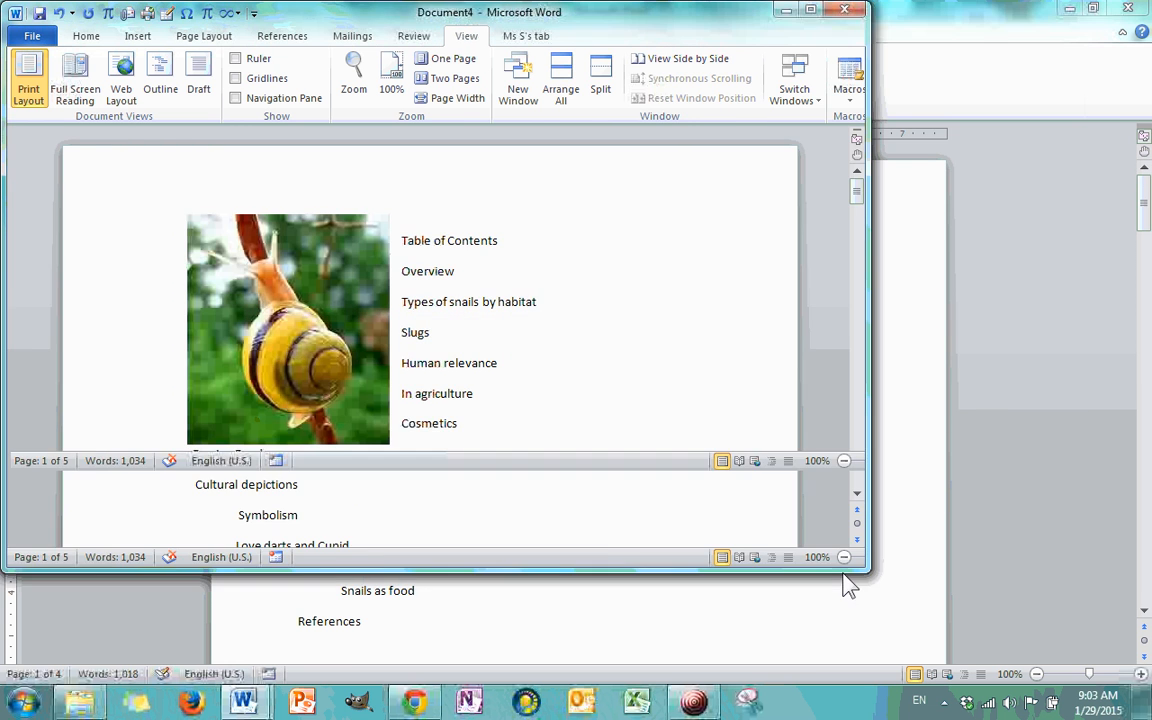
pyautogui.click(810, 10)
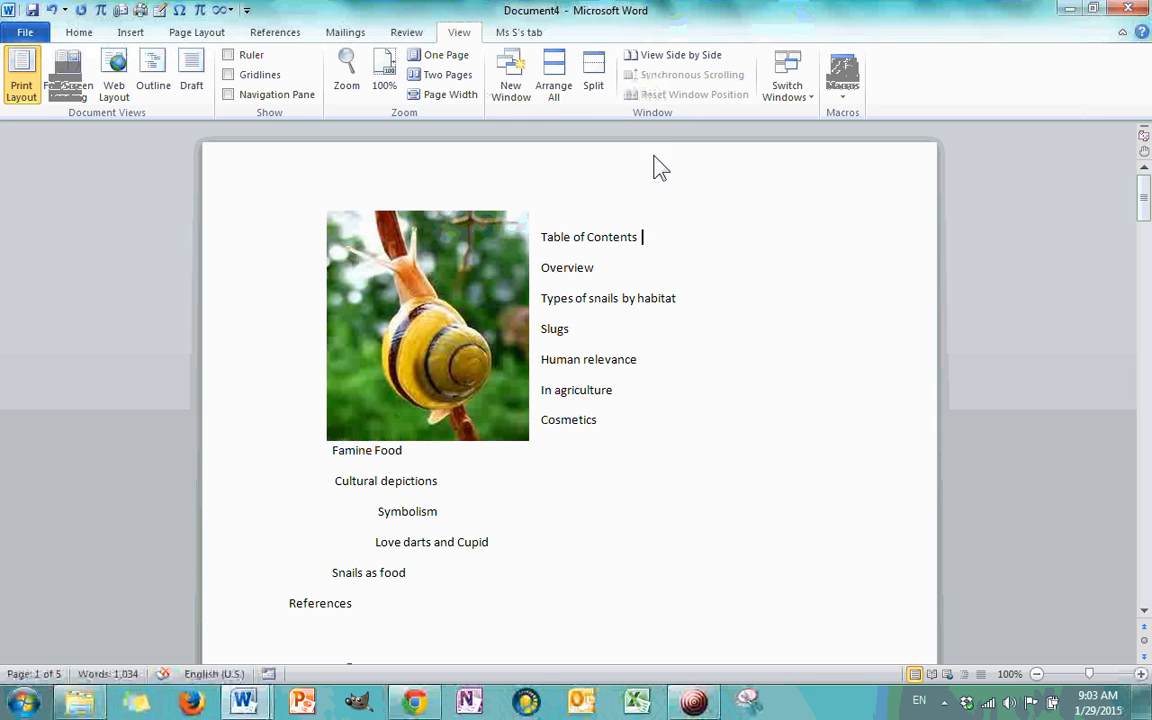
# - Use Switch Windows to alternate between Document3 and Document4 twice, finishing on Document4
pyautogui.click(813, 100)
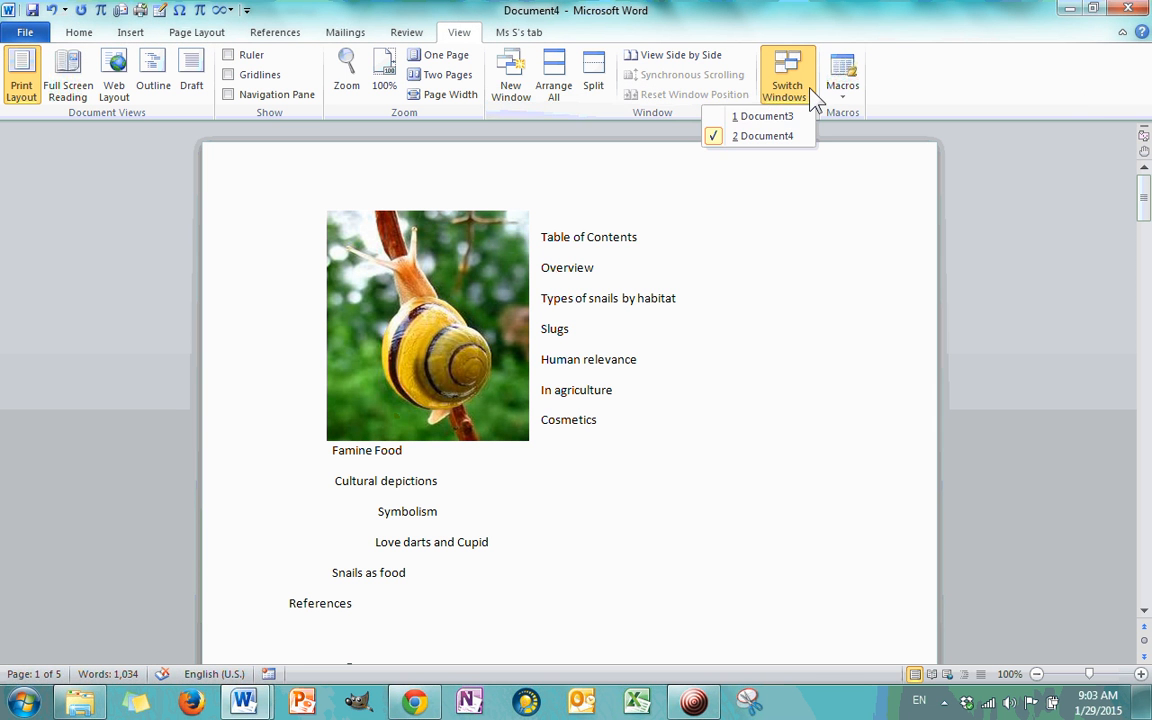
pyautogui.click(797, 118)
pyautogui.click(805, 97)
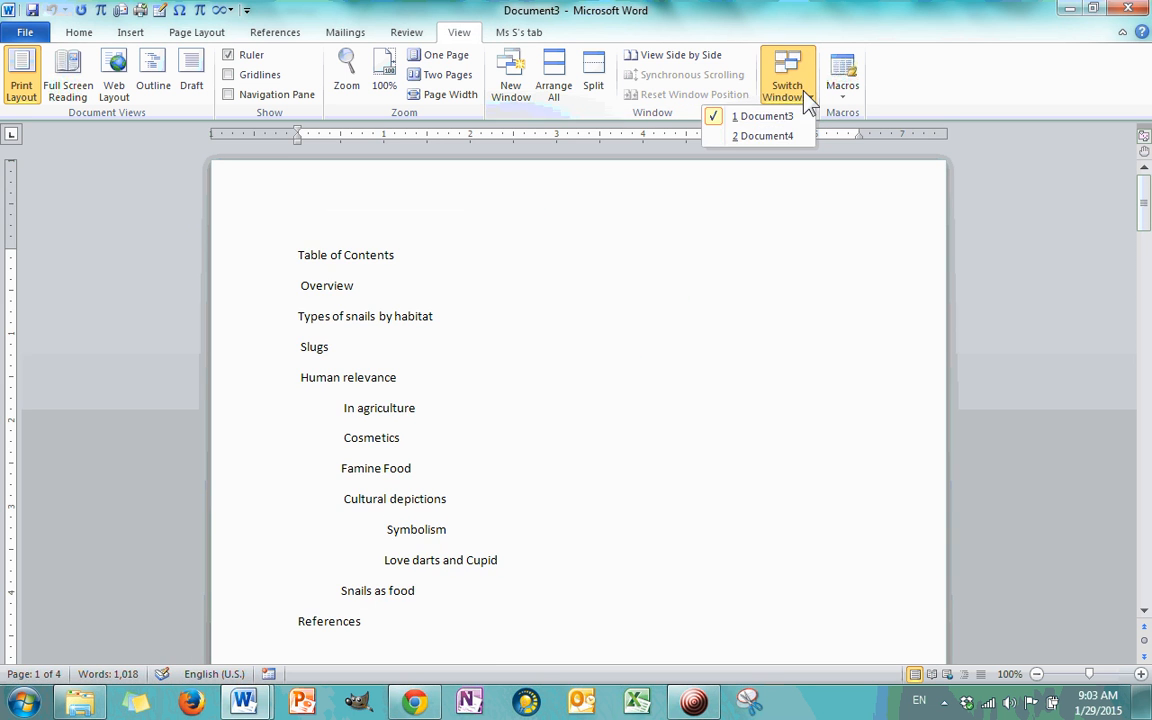
pyautogui.click(797, 136)
pyautogui.click(807, 100)
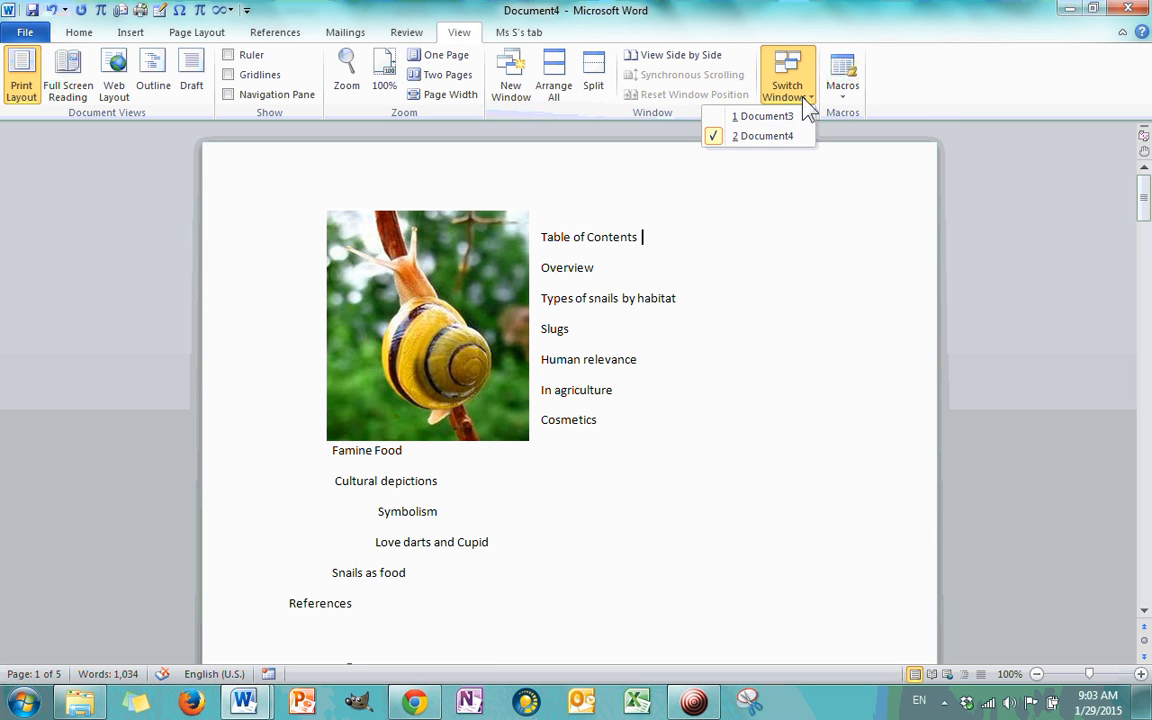
pyautogui.click(803, 118)
pyautogui.click(807, 100)
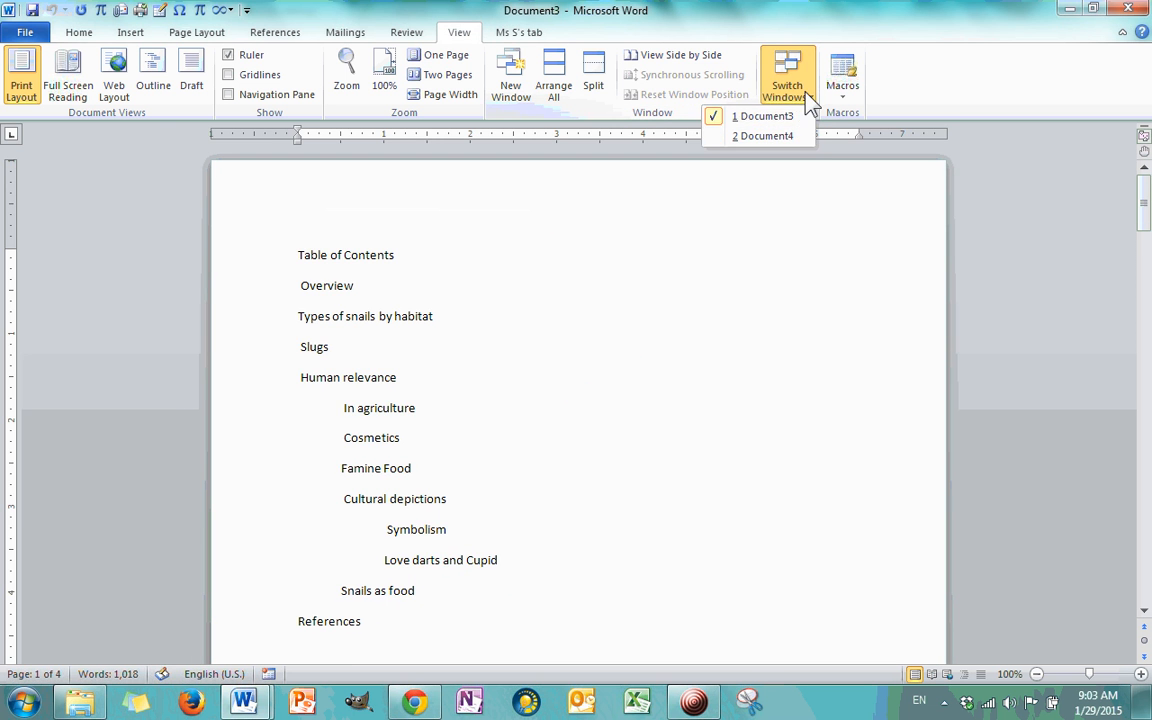
pyautogui.click(802, 136)
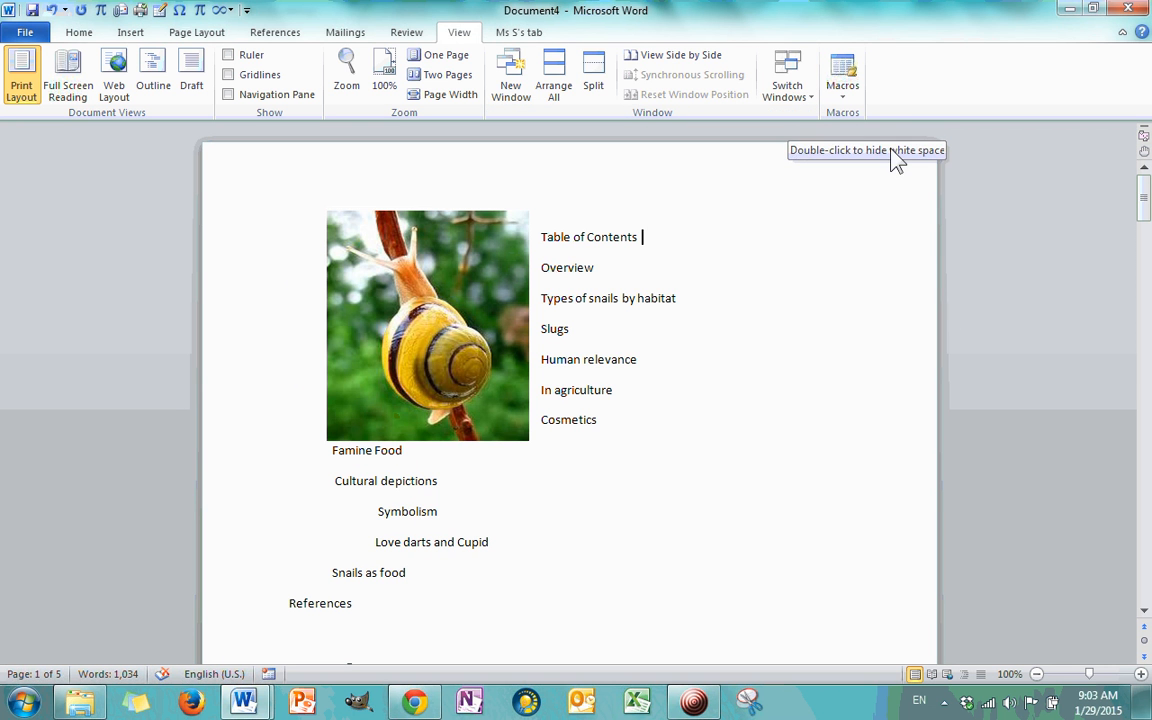
# - Show the available Macros commands and dismiss them without choosing one
pyautogui.click(846, 96)
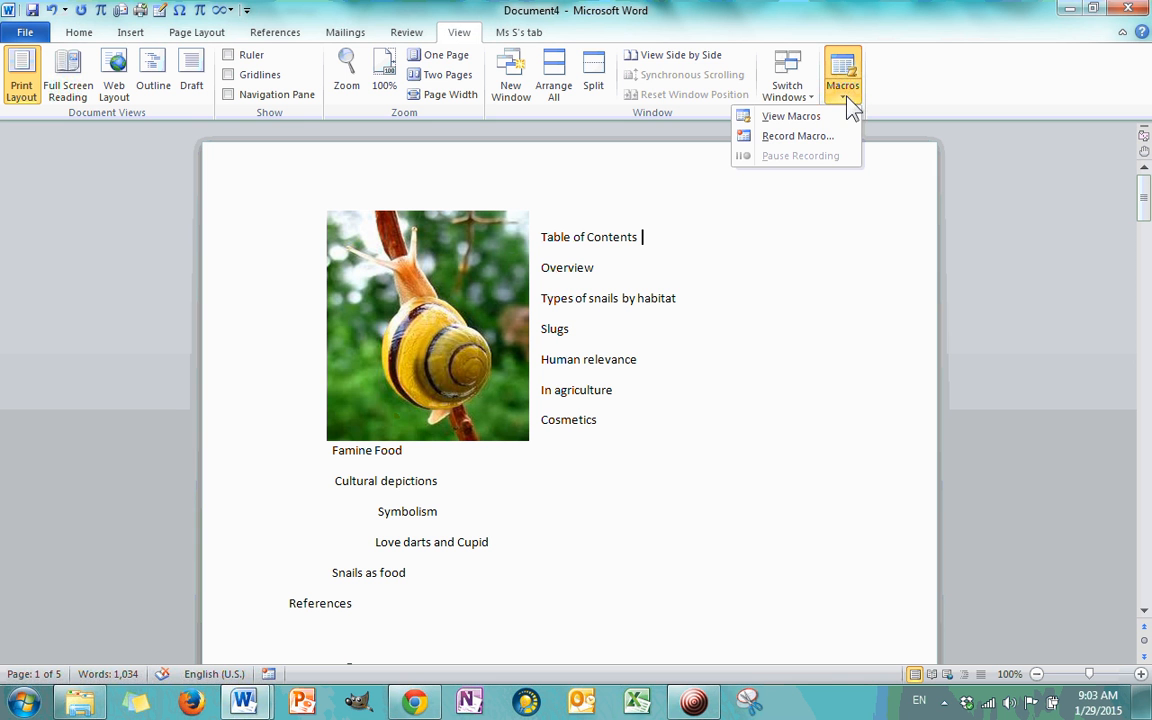
pyautogui.click(750, 270)
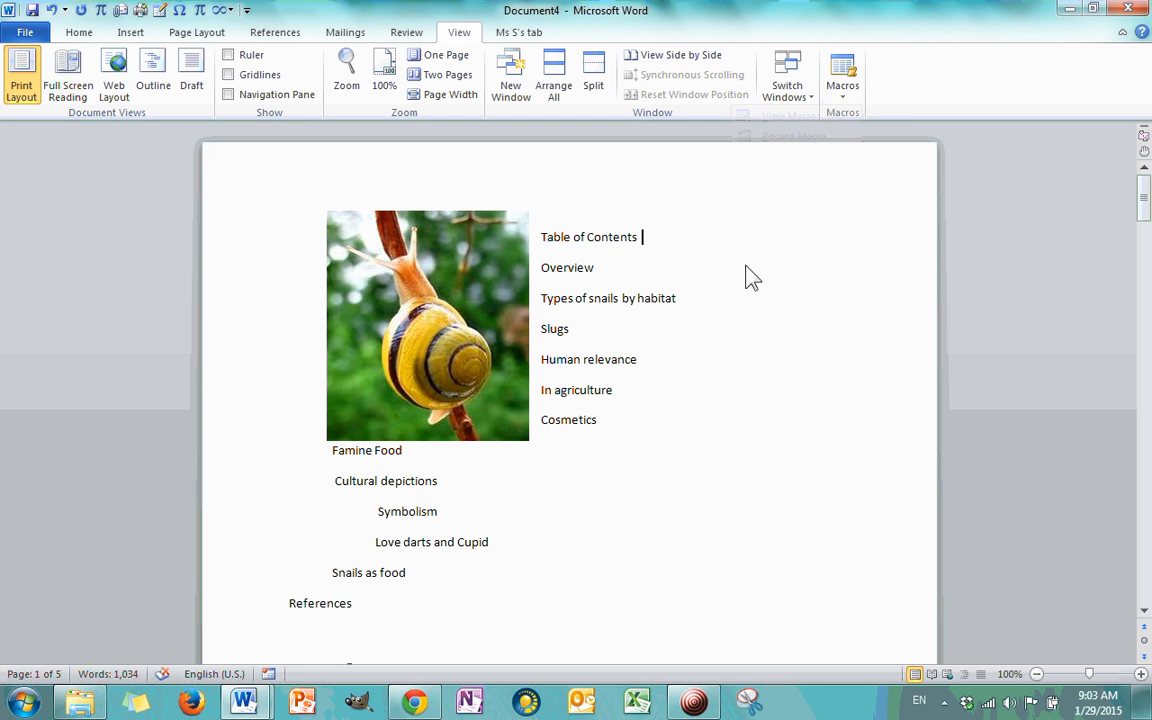
# - Look through the Snails introduction and Overview section of Document4 down to the page break
pyautogui.scroll(-5, 450, 303)
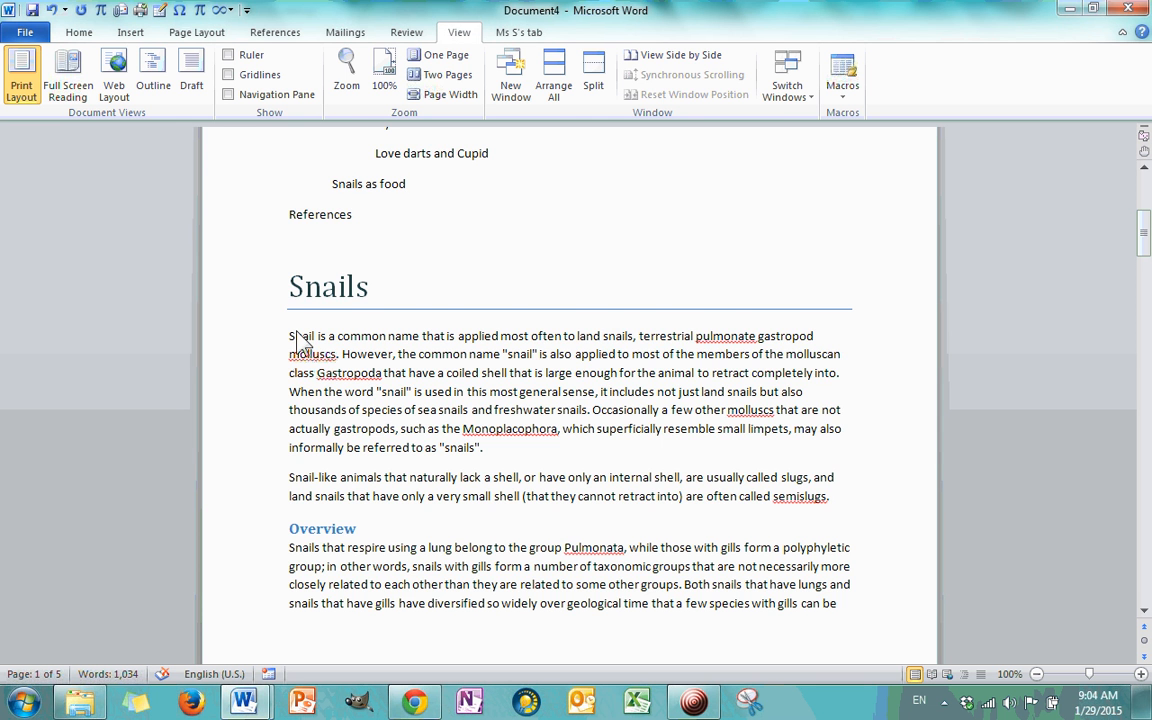
pyautogui.scroll(-5, 378, 386)
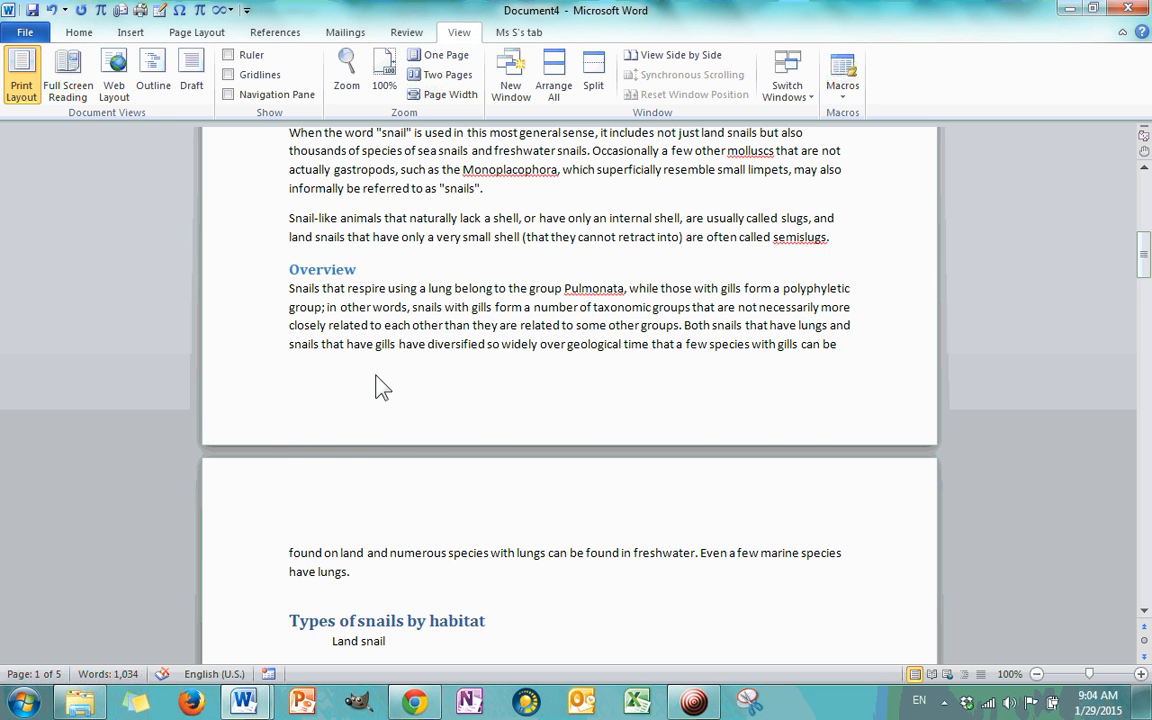
pyautogui.scroll(5, 386, 360)
pyautogui.scroll(-3, 386, 340)
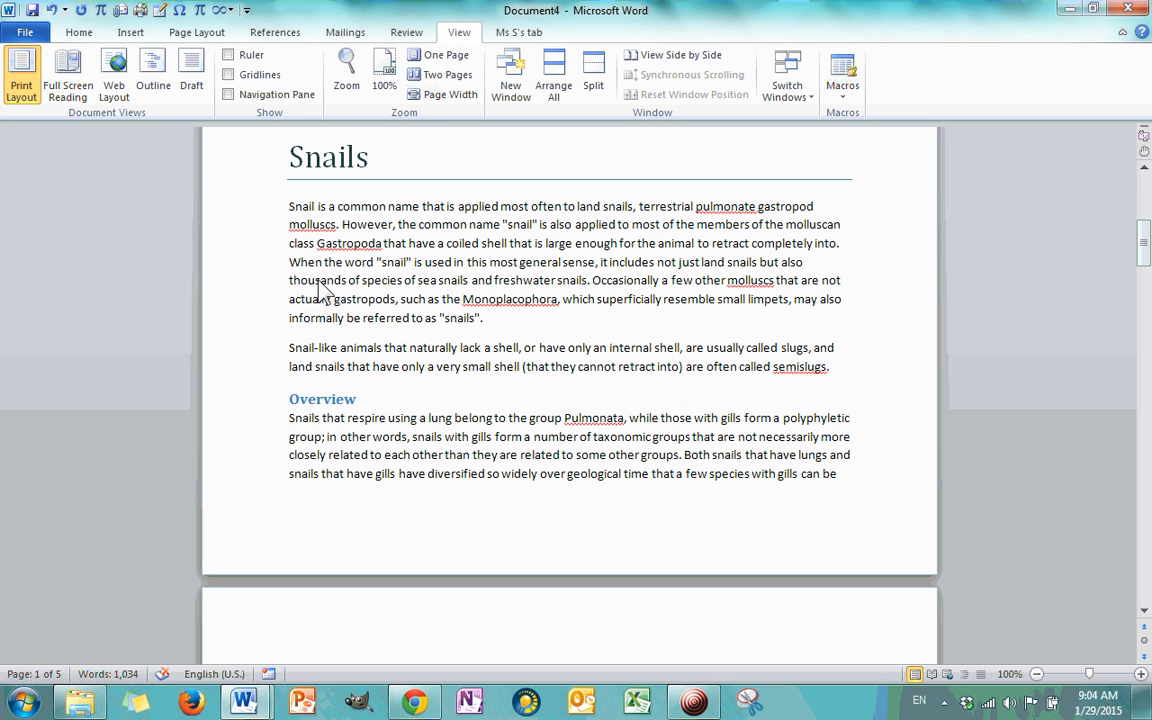
pyautogui.click(289, 207)
pyautogui.click(693, 703)
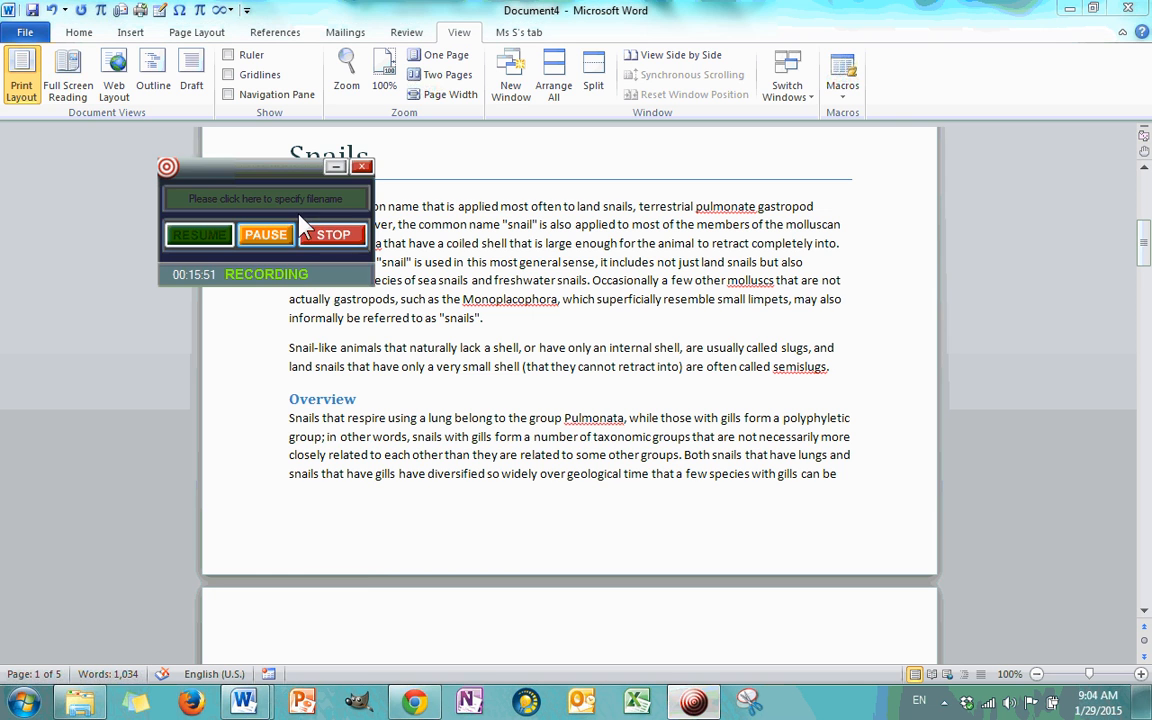